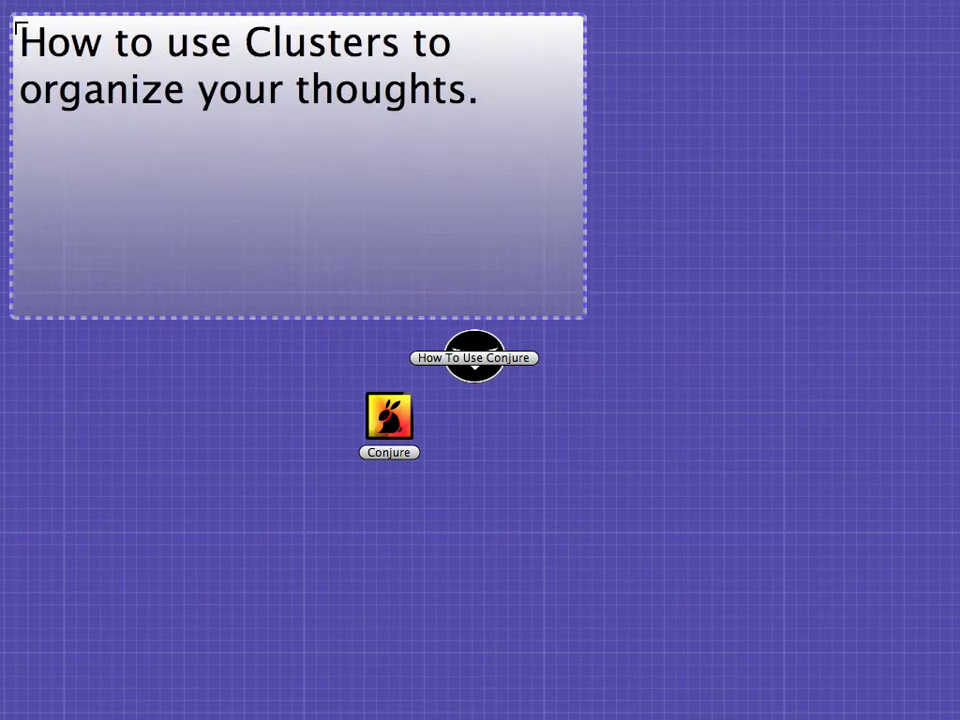
# Resize the title note into a one-line banner across the desktop and move the Conjure icon away from the centre.
pyautogui.moveTo(559, 287); pyautogui.dragTo(926, 26)
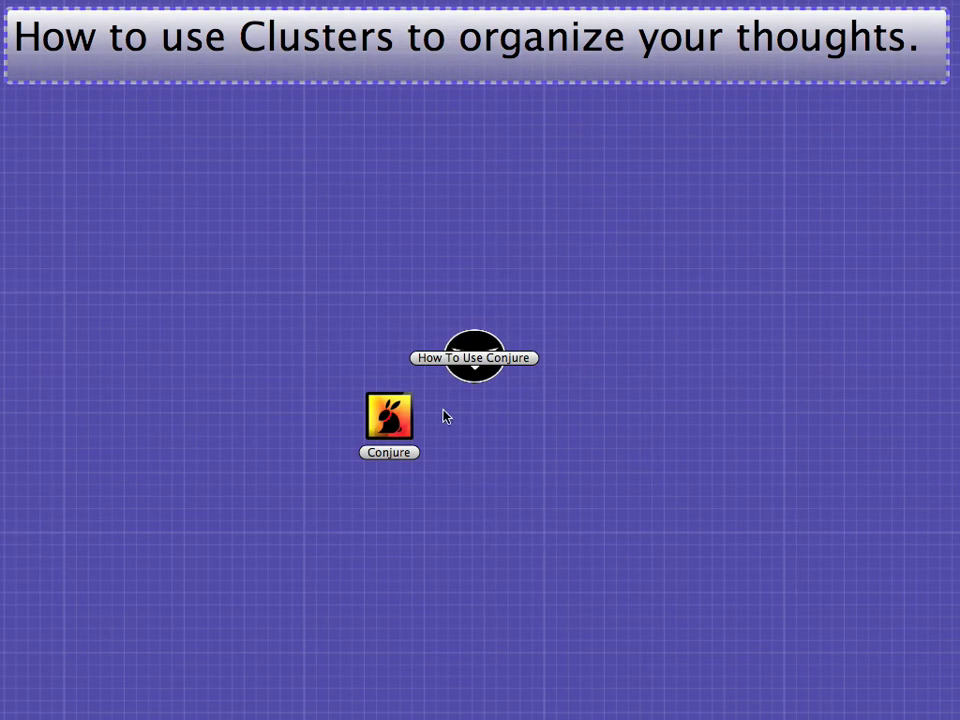
pyautogui.moveTo(390, 420); pyautogui.dragTo(750, 137)
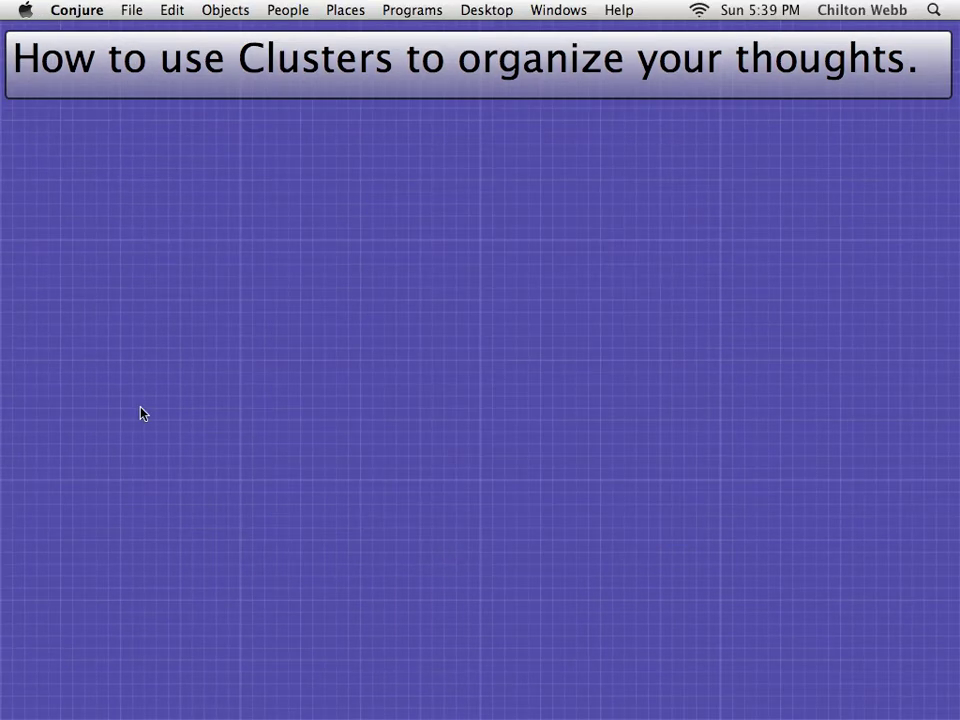
# Create a new text note below the title banner reading "Get images of current website".
pyautogui.doubleClick(277, 243)
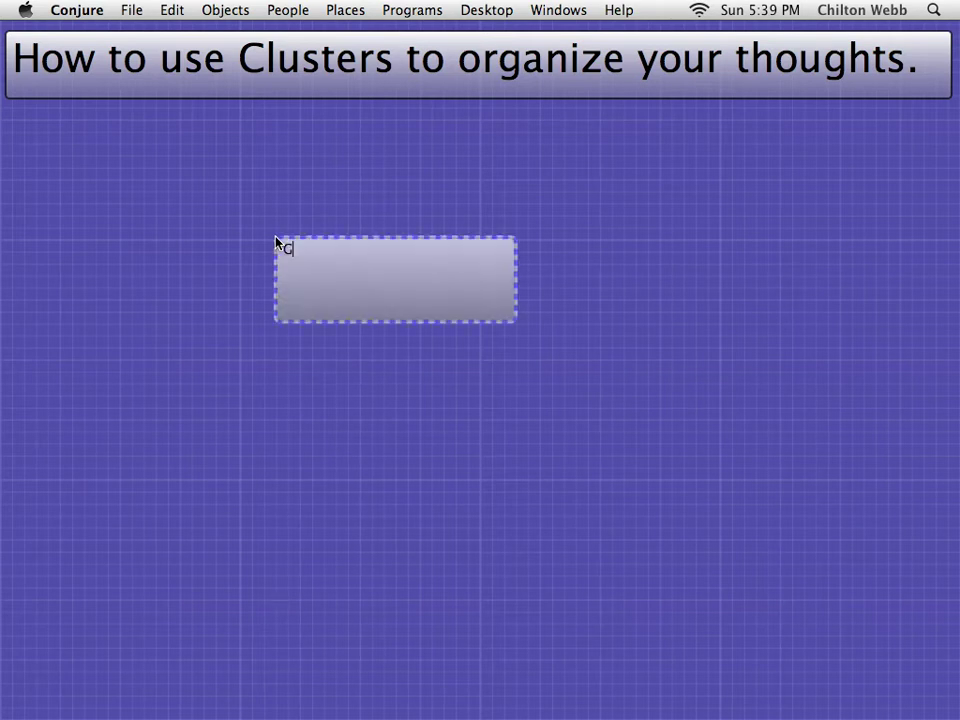
pyautogui.write('Get images of current website')
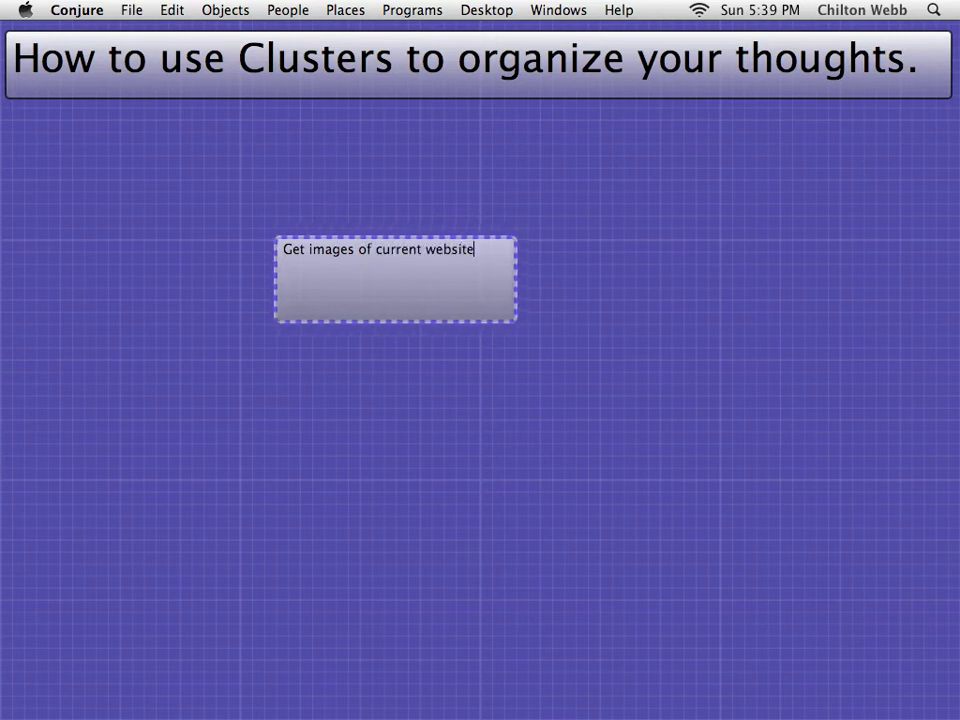
pyautogui.click(267, 395)
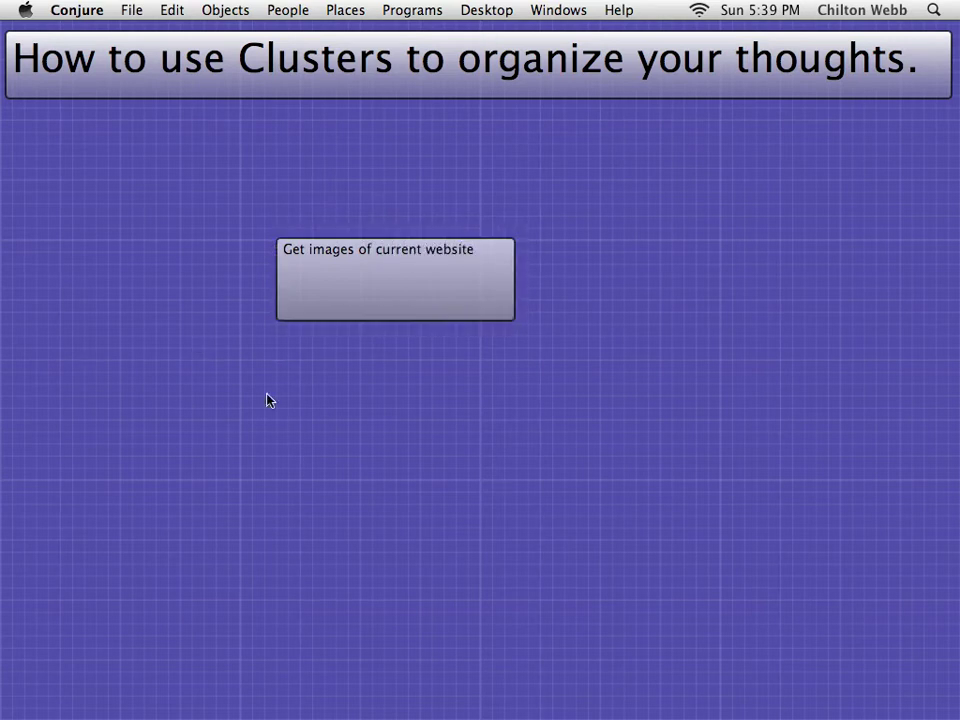
# Add the lines "Get current website art", "Get drawings from client" and "Get art from new artist" to the note.
pyautogui.doubleClick(429, 253)
pyautogui.doubleClick(489, 253)
pyautogui.click(489, 253)
pyautogui.press('Return')
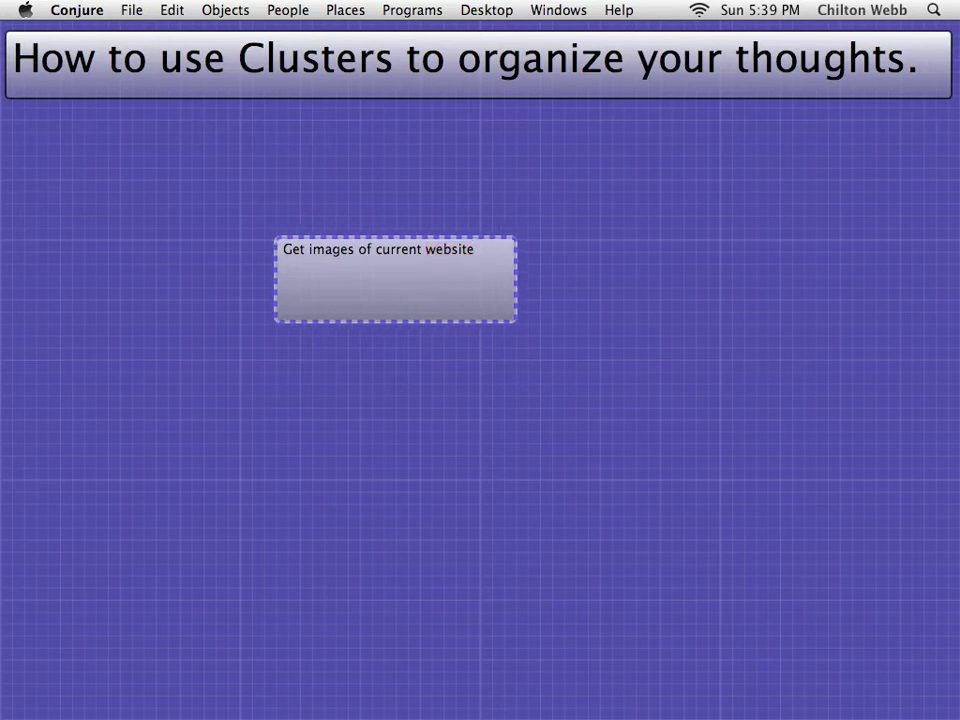
pyautogui.write('Get c')
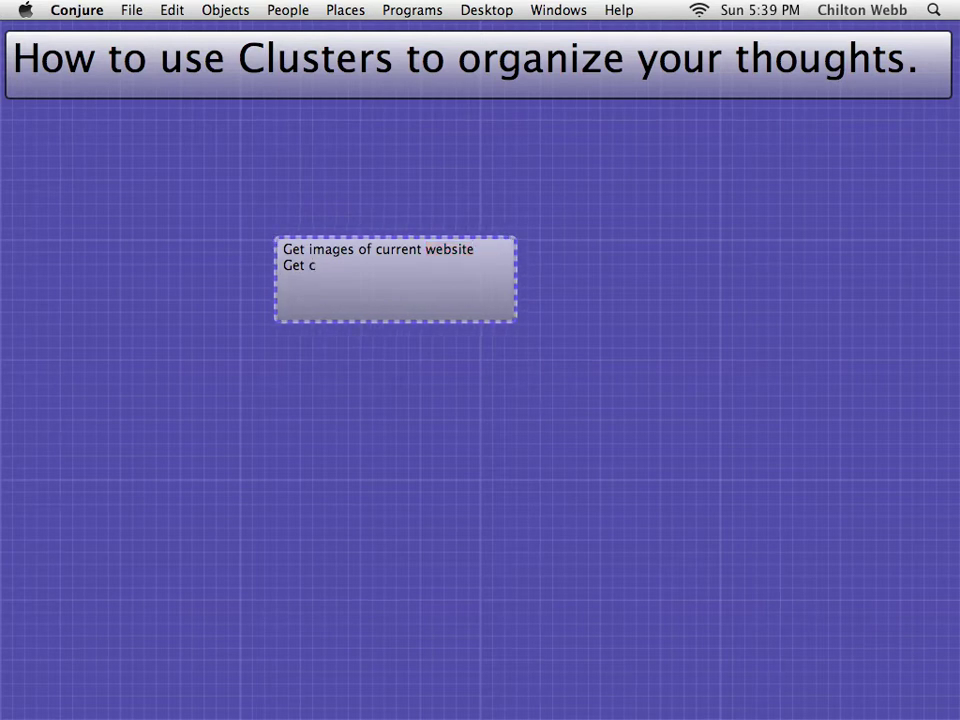
pyautogui.write('urrent website art')
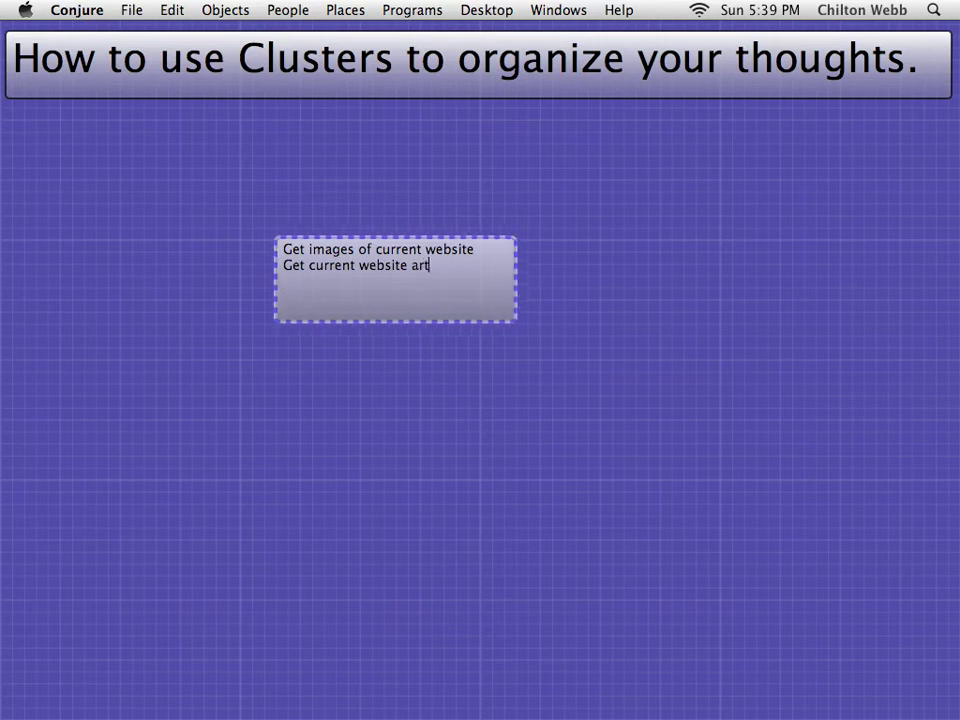
pyautogui.press('Return')
pyautogui.write('Get dr')
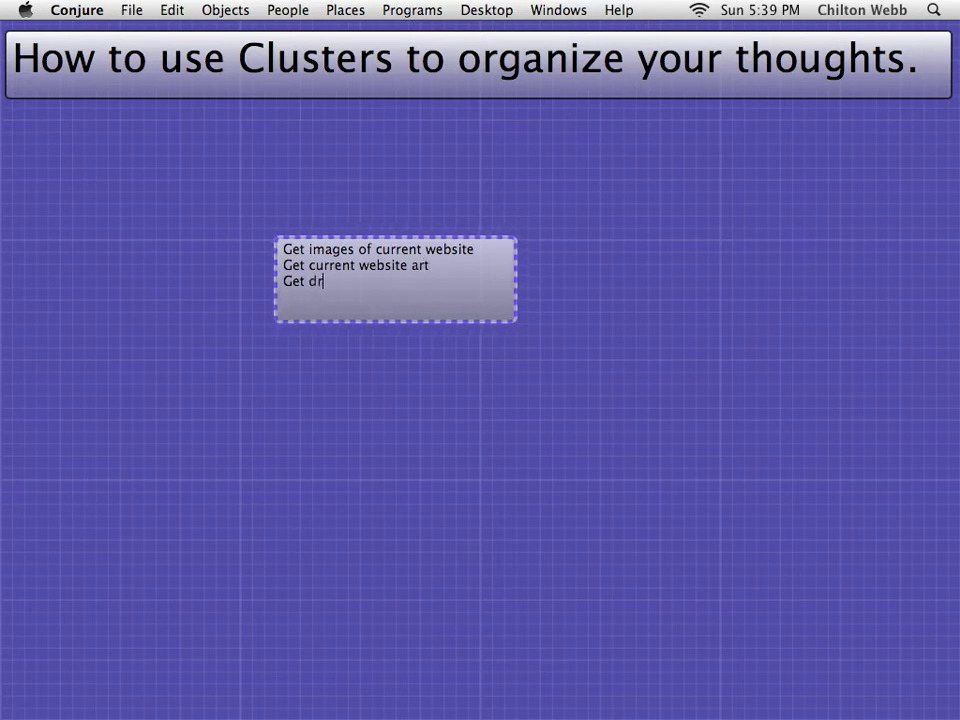
pyautogui.write('awings from clien')
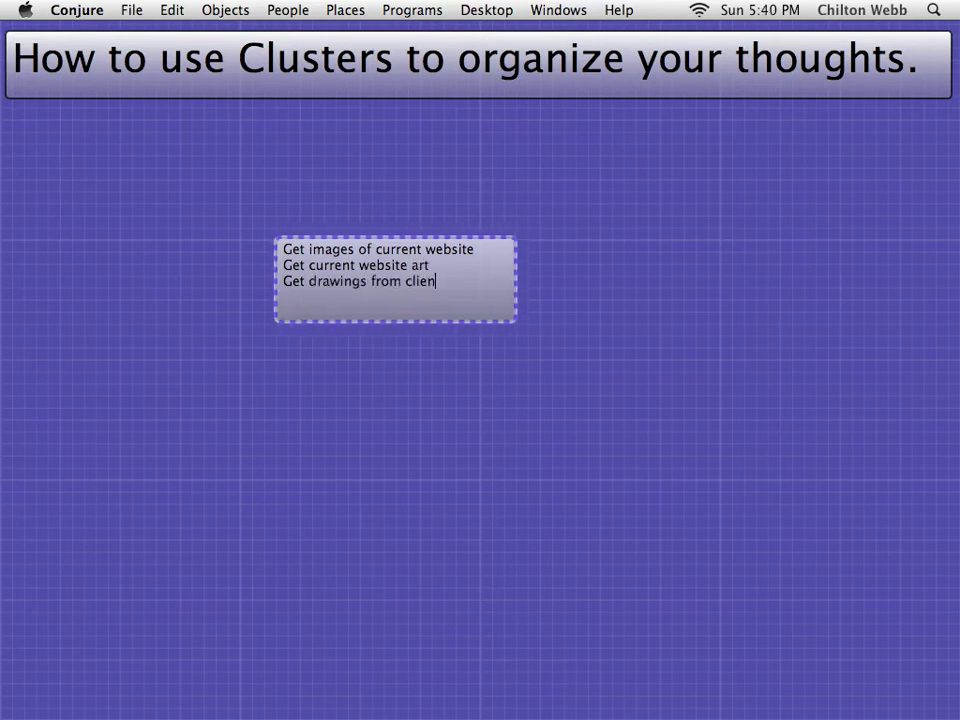
pyautogui.write('t Get art from new artist')
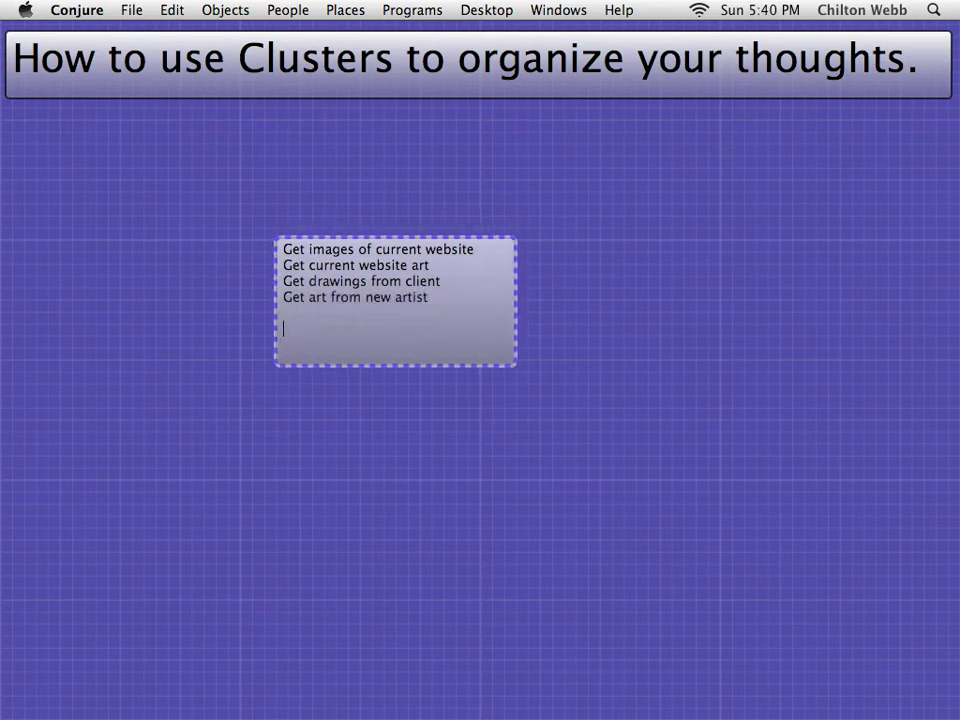
# Add the lines "Get feedback info from new client" and "Get feedback from customers" directly below the artist line.
pyautogui.press('BackSpace')
pyautogui.write('Get feedbac')
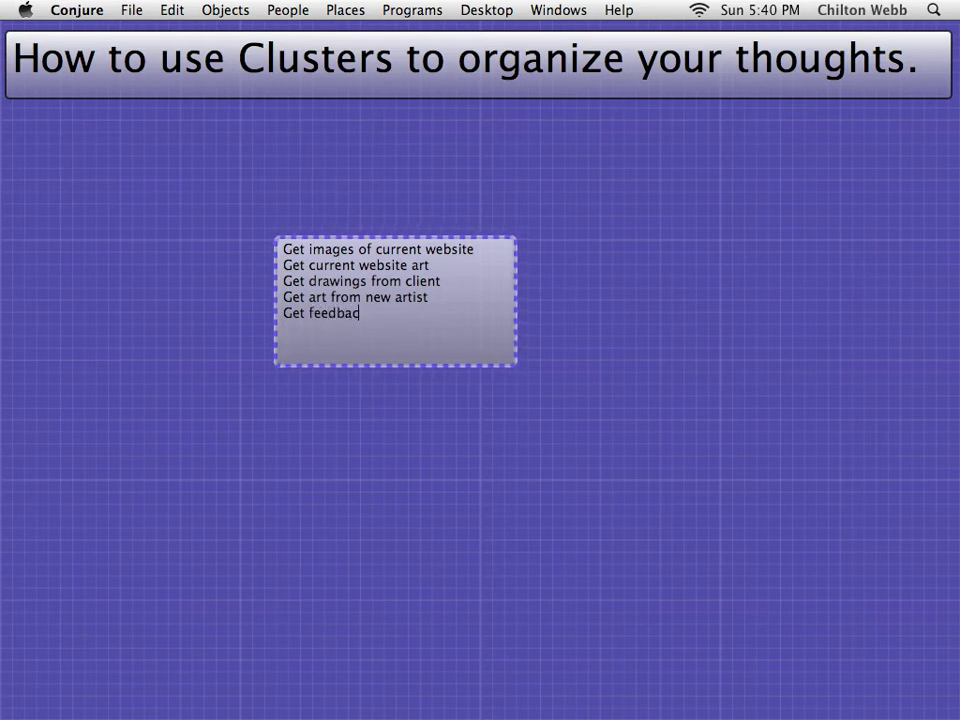
pyautogui.write('k info from ne')
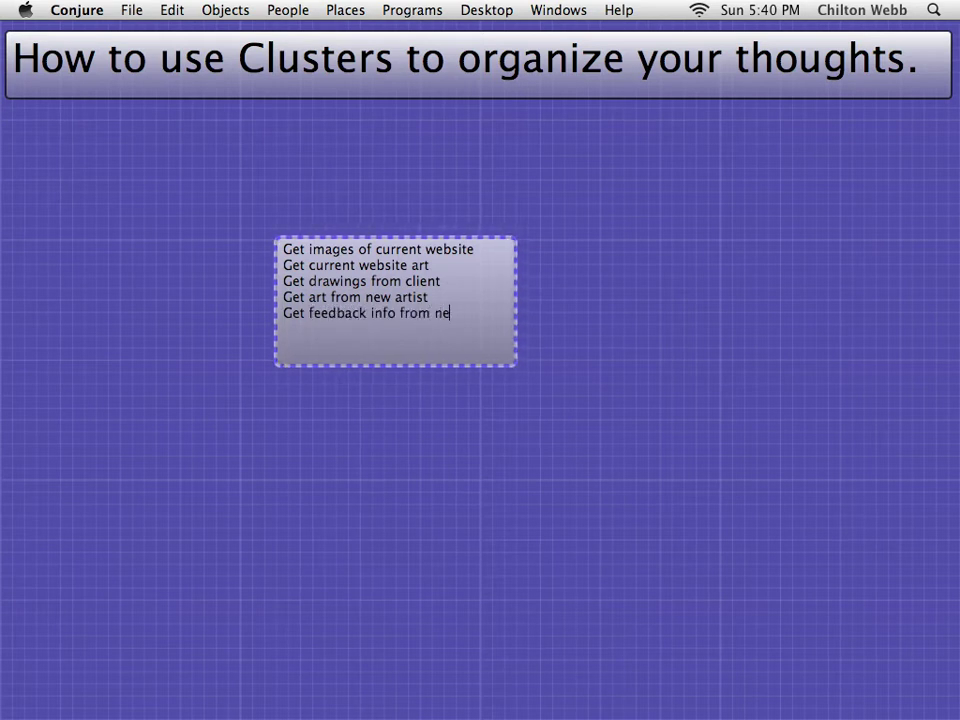
pyautogui.write('w client')
pyautogui.press('Return')
pyautogui.write('G')
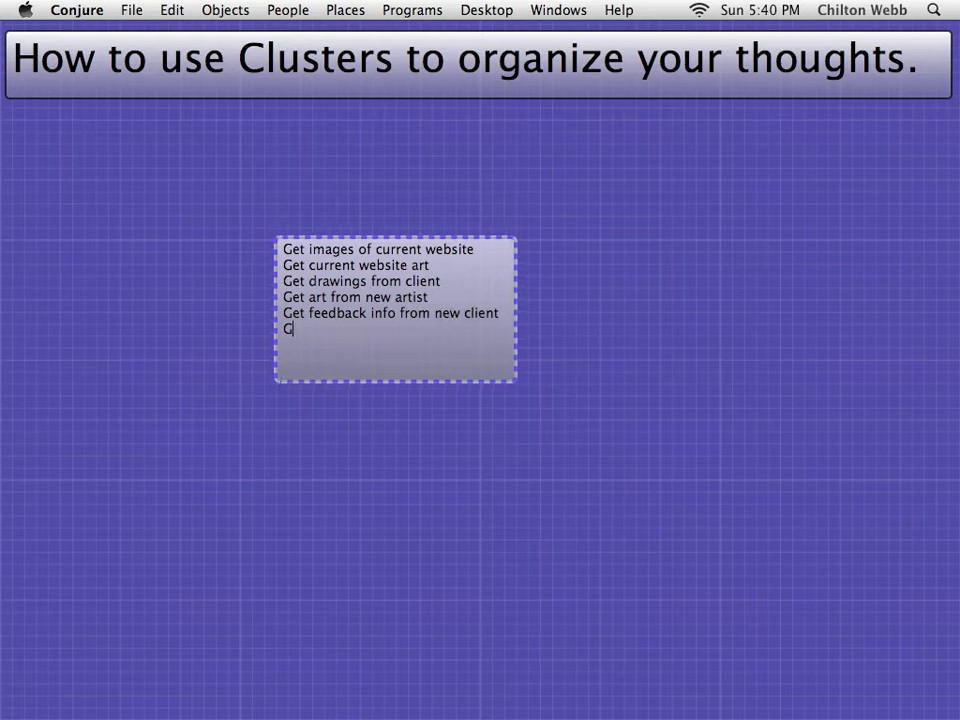
pyautogui.write('et feedback from customers')
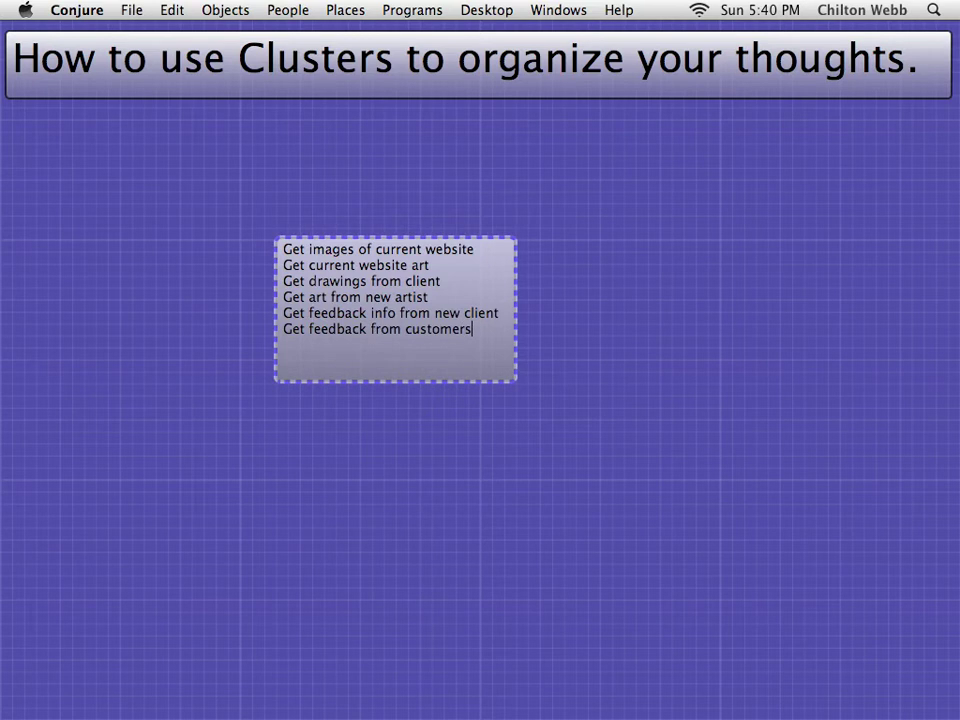
# Add the lines "Get a new Mac." and "Figure out where I left my keys." to the end of the list.
pyautogui.press('Return')
pyautogui.write('G')
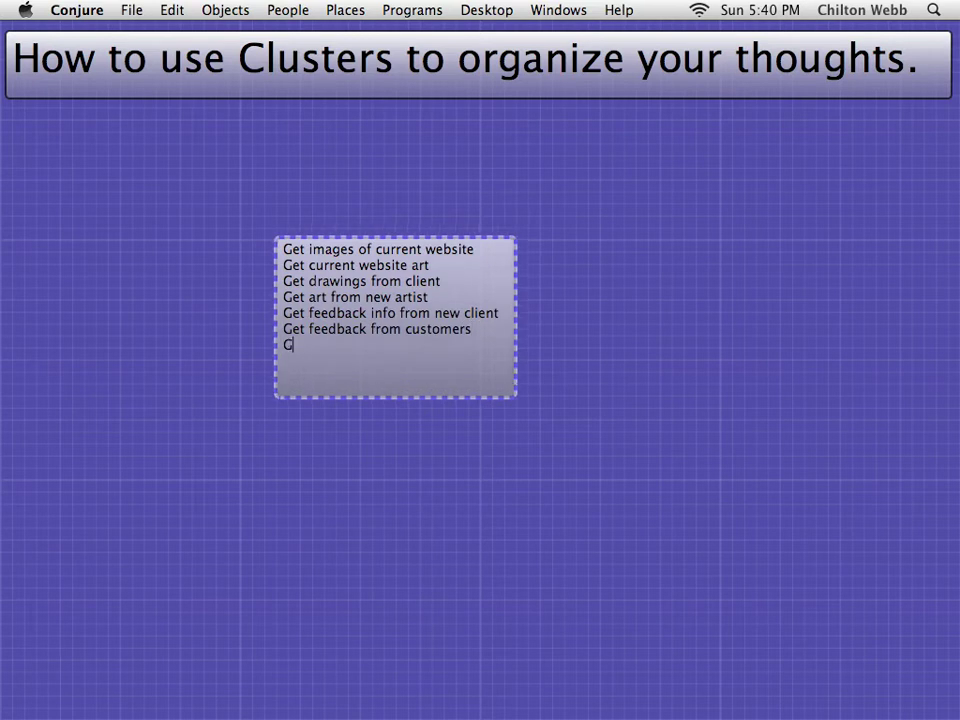
pyautogui.write('et the')
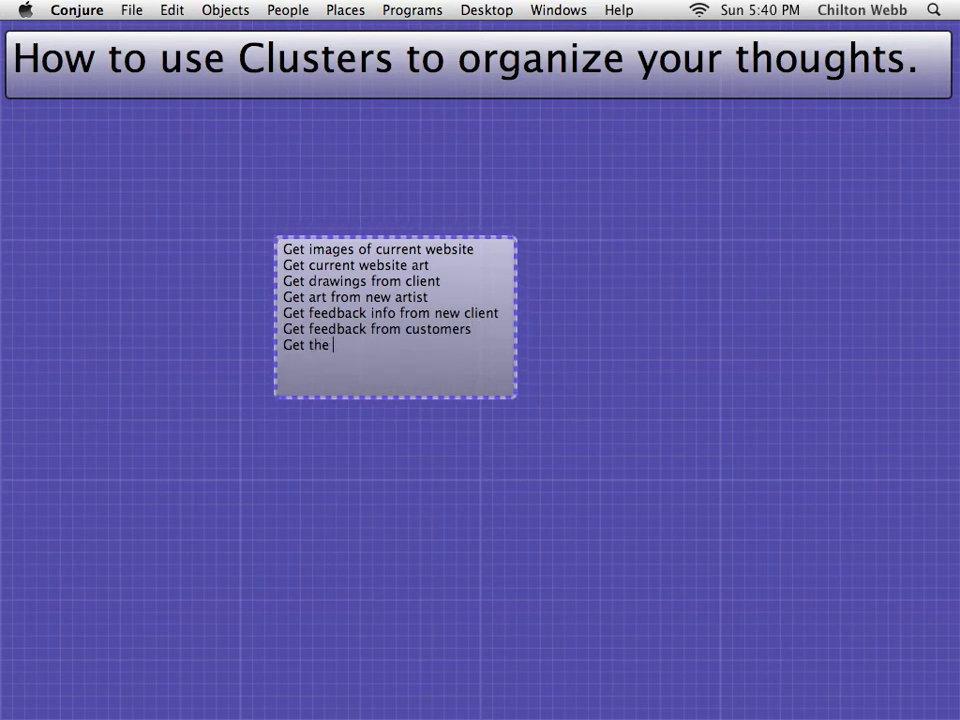
pyautogui.hotkey('alt', 'shift', 'Left')
pyautogui.write('a new Mac.')
pyautogui.press('Return')
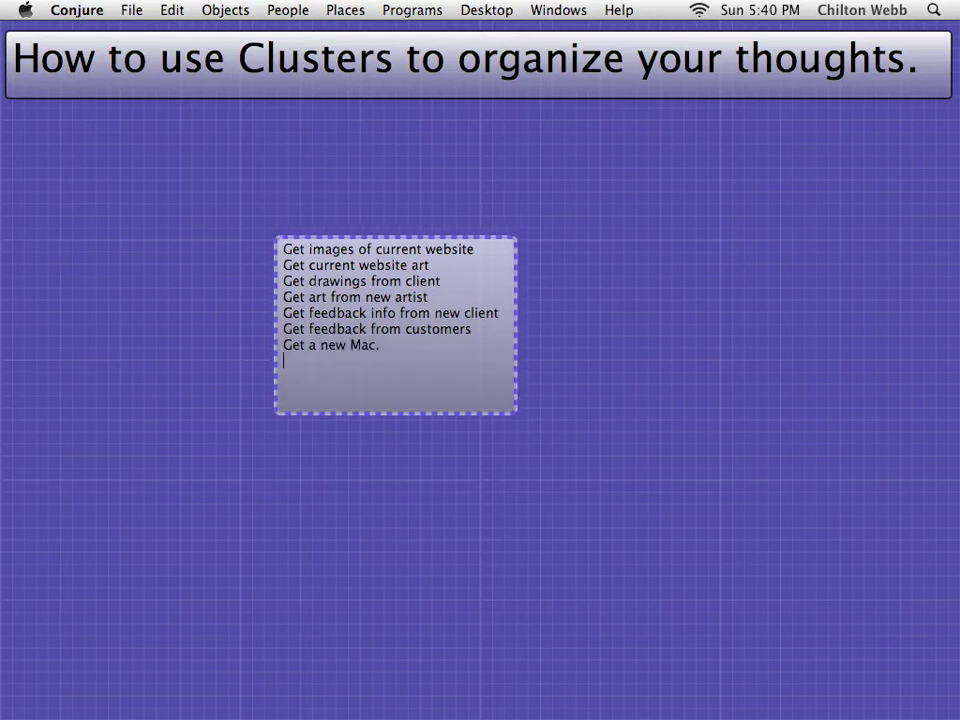
pyautogui.write('Figure out where I ')
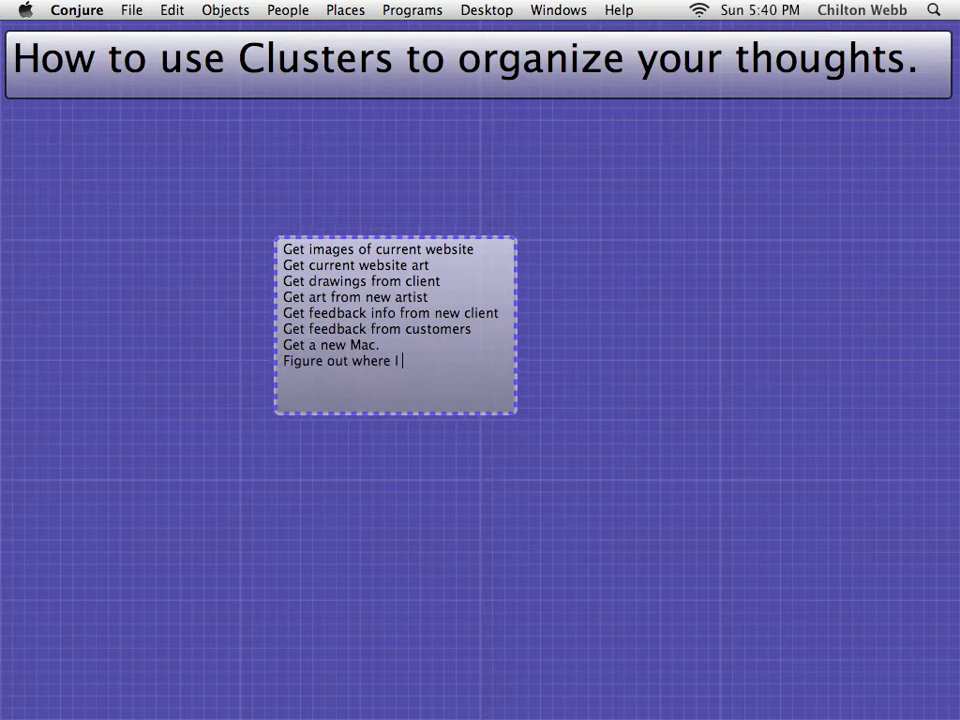
pyautogui.write('left my keys.')
pyautogui.press('Return')
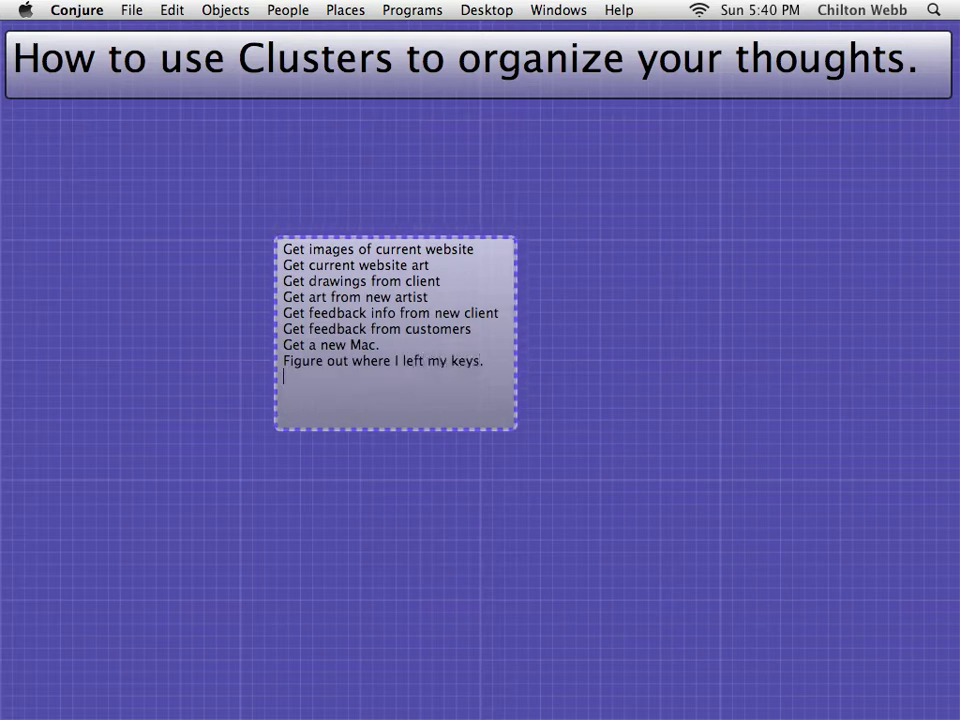
# Pull the lines "Figure out where I left my keys.", "Get a new Mac." and "Get feedback from customers" out of the list as separate notes.
pyautogui.tripleClick(420, 362)
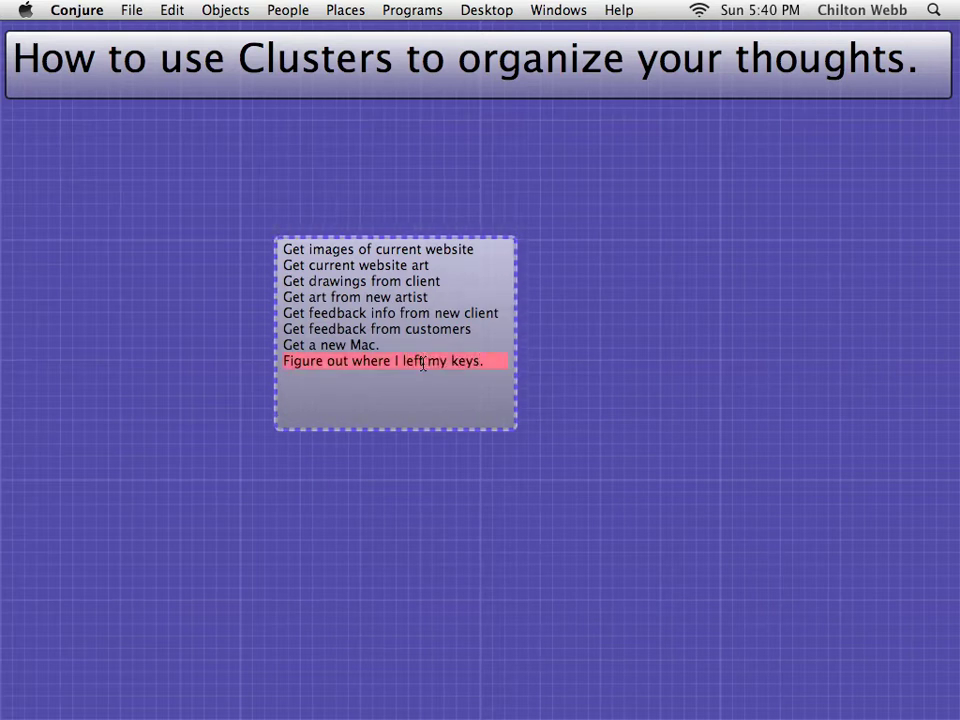
pyautogui.moveTo(422, 364); pyautogui.dragTo(720, 399)
pyautogui.click(319, 346)
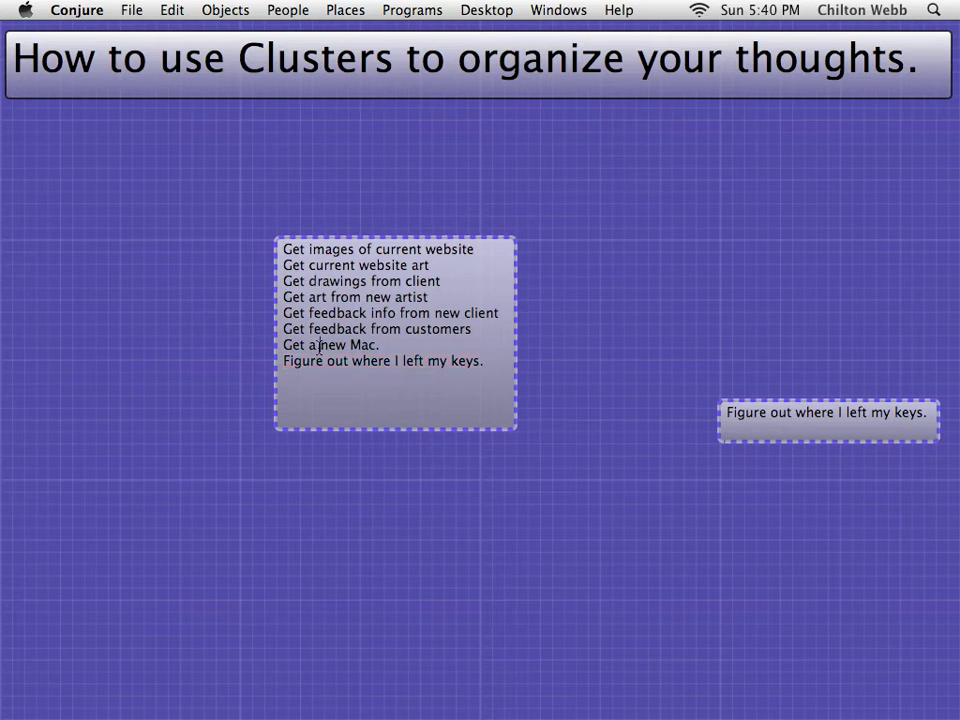
pyautogui.moveTo(319, 346); pyautogui.dragTo(100, 345)
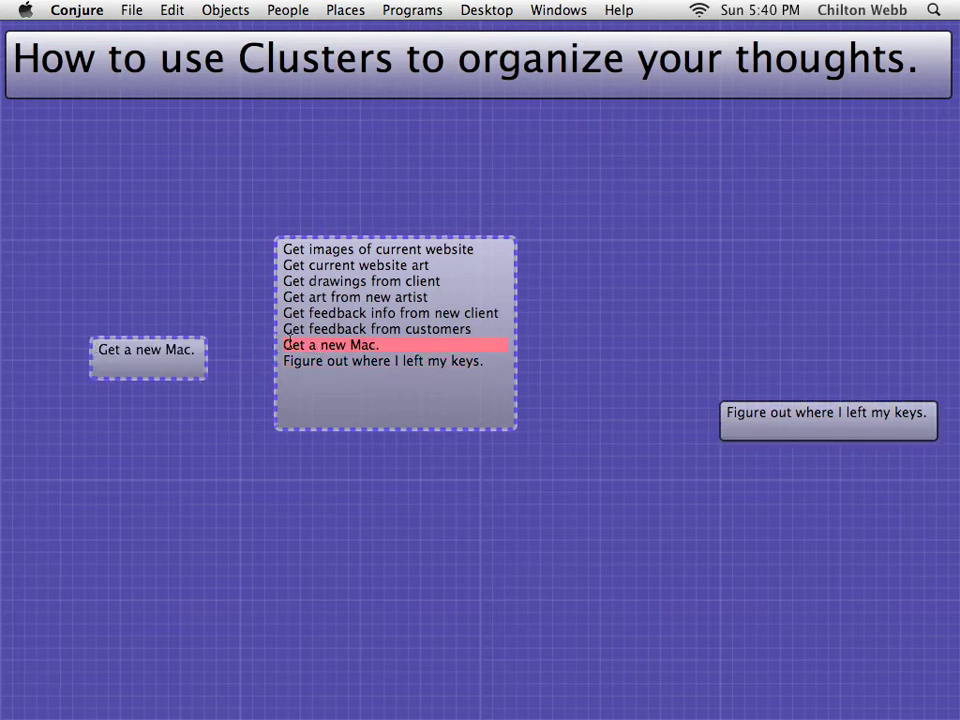
pyautogui.moveTo(299, 331); pyautogui.dragTo(125, 333)
pyautogui.moveTo(448, 336); pyautogui.dragTo(641, 342)
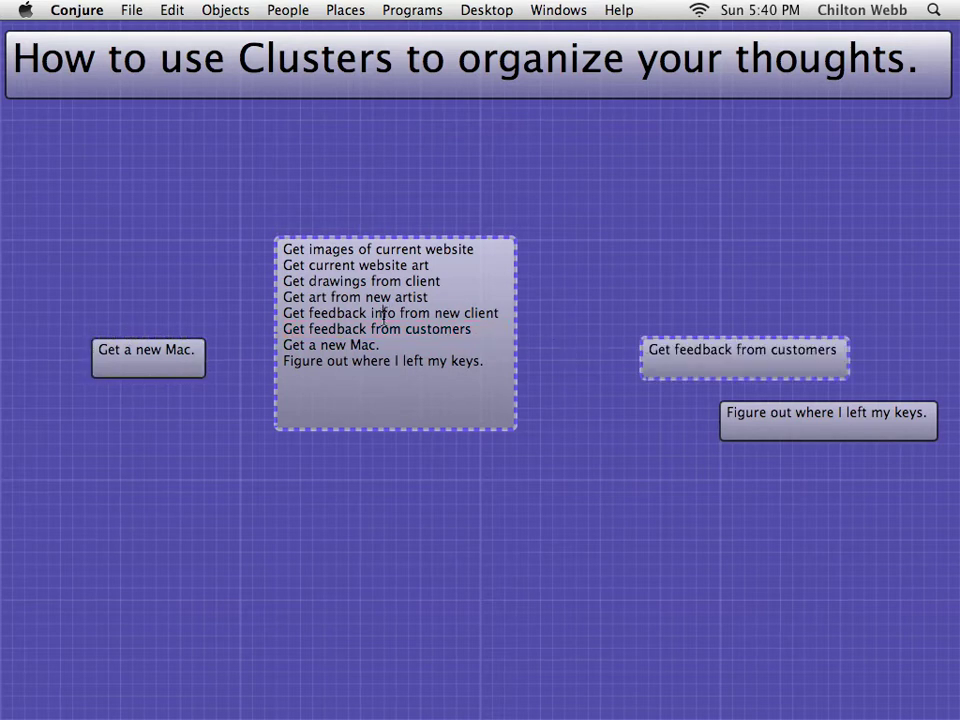
# Pull the lines "Get feedback info from new client", "Get art from new artist", "Get drawings from client" and "Get current website art" out as separate notes.
pyautogui.moveTo(384, 318); pyautogui.dragTo(650, 296)
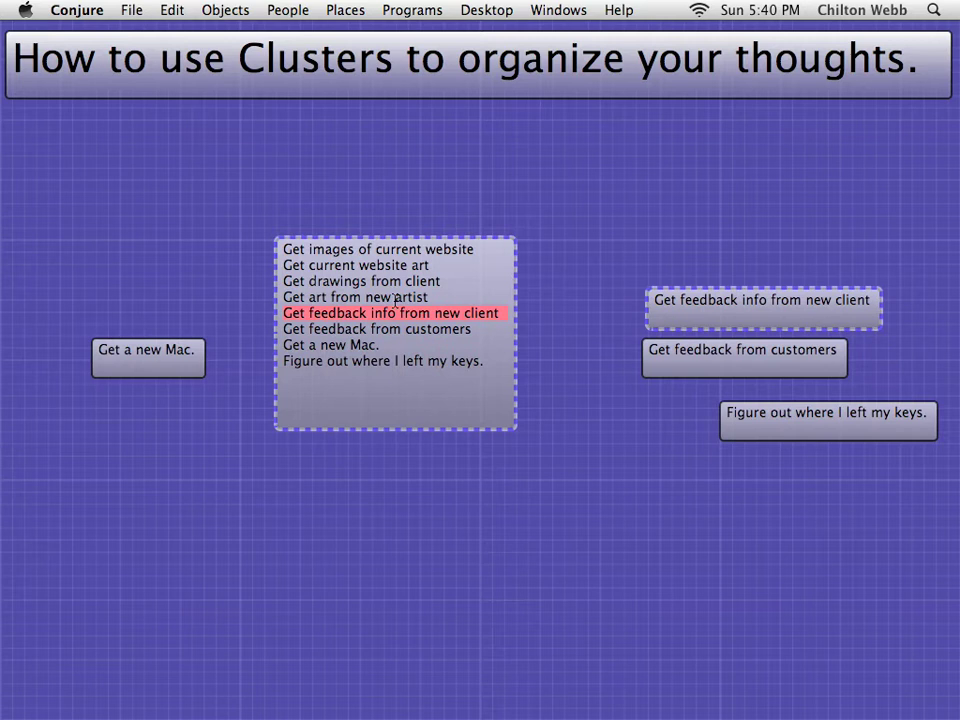
pyautogui.click(378, 300)
pyautogui.moveTo(378, 300); pyautogui.dragTo(662, 253)
pyautogui.click(382, 284)
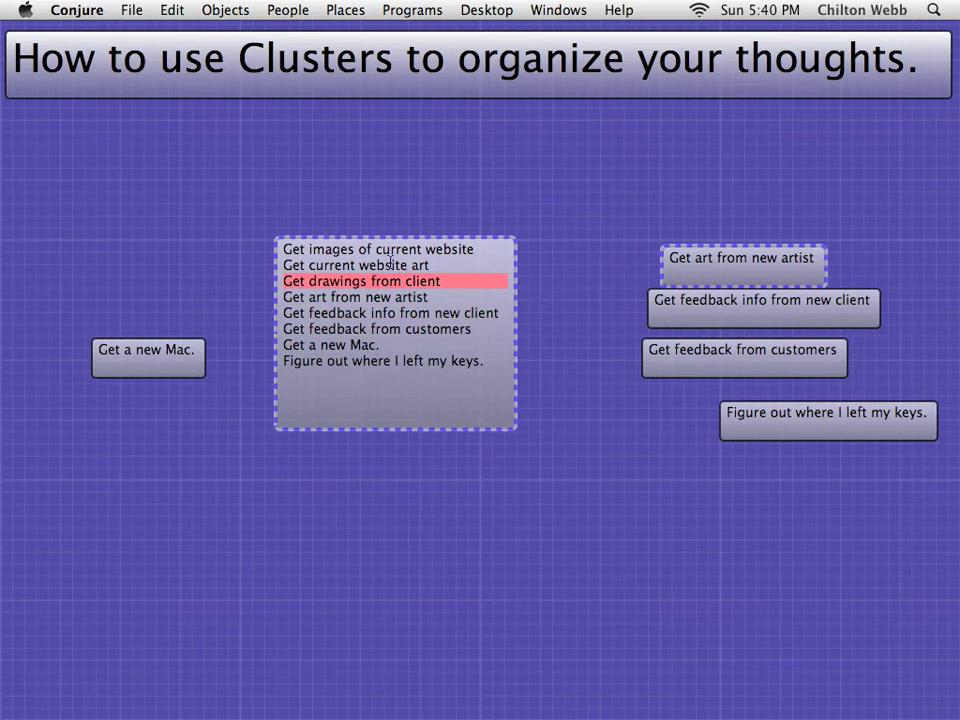
pyautogui.moveTo(390, 288); pyautogui.dragTo(656, 228)
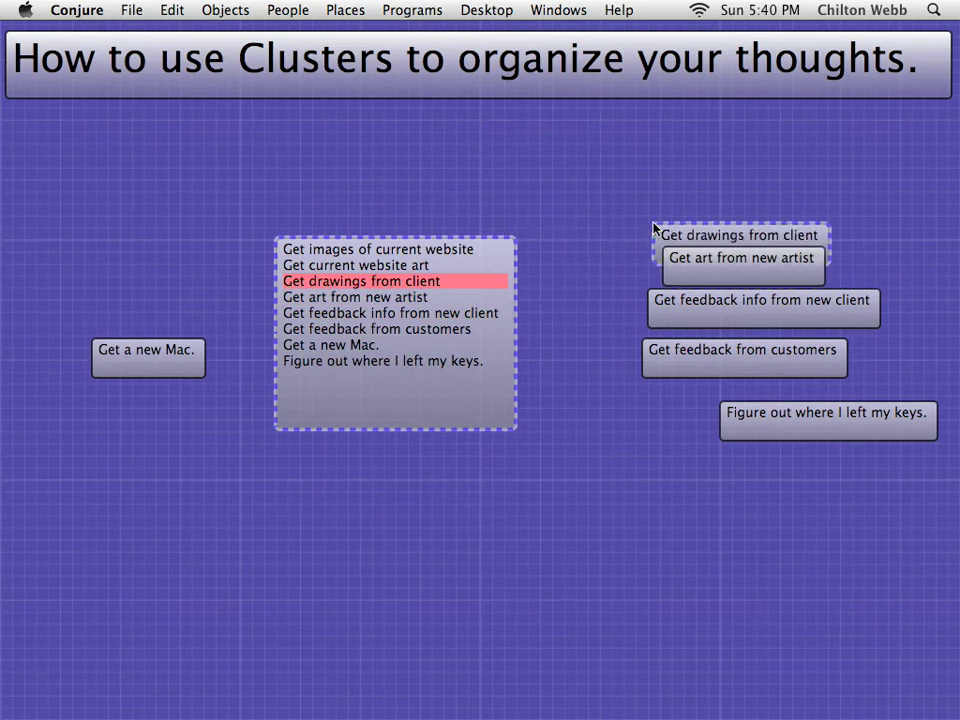
pyautogui.click(383, 268)
pyautogui.moveTo(383, 268); pyautogui.dragTo(100, 302)
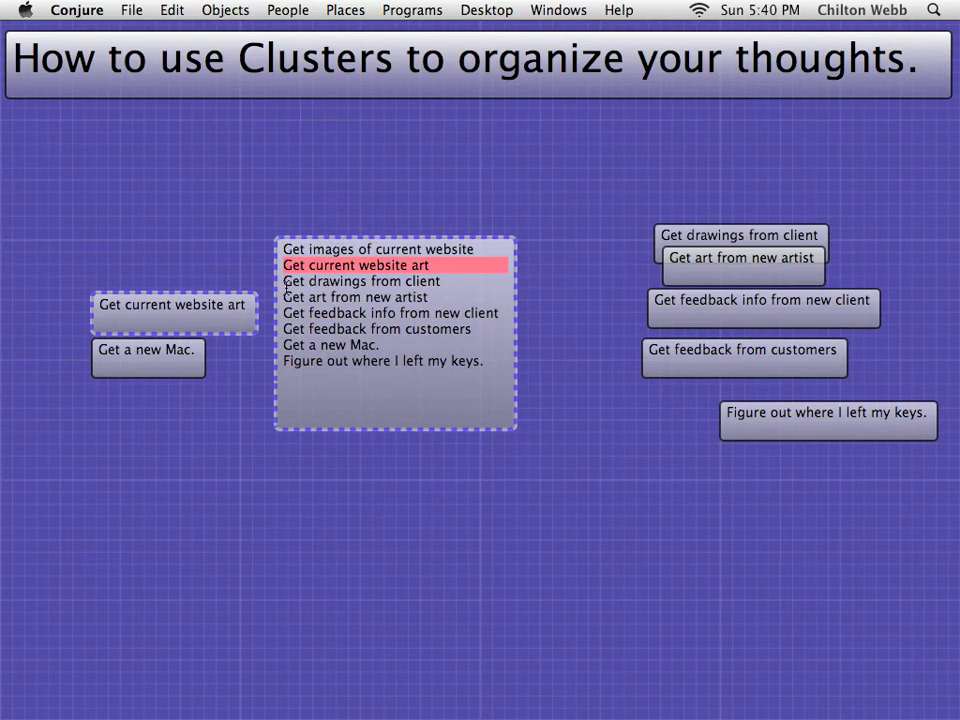
# Delete every line below "Get images of current website" from the list note and shrink the note to one line.
pyautogui.moveTo(283, 265); pyautogui.dragTo(290, 297)
pyautogui.press('BackSpace')
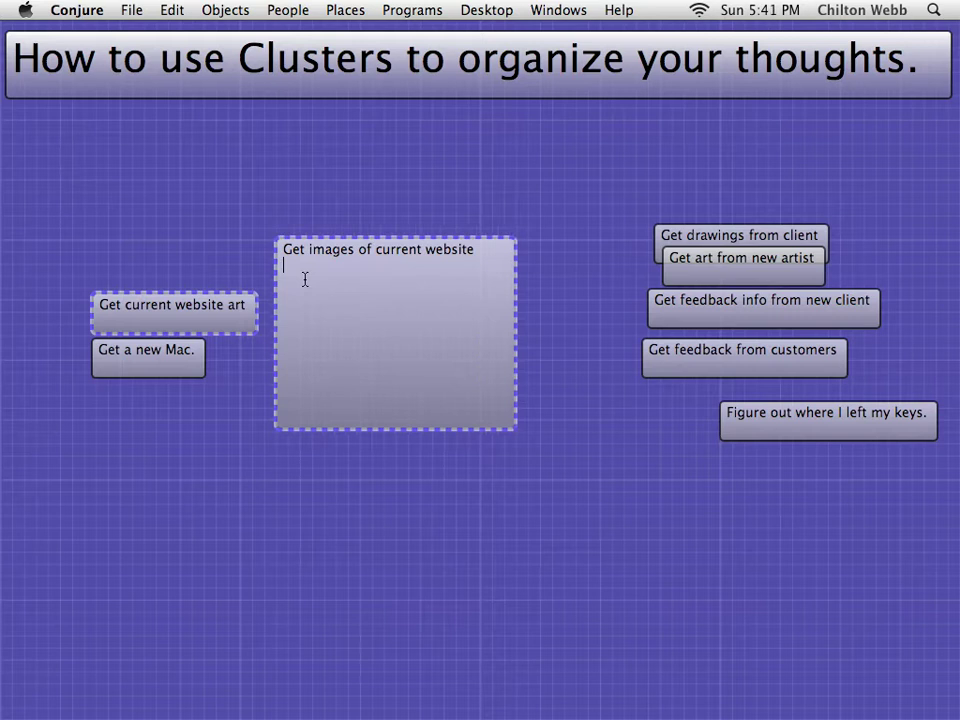
pyautogui.click(557, 416)
pyautogui.moveTo(479, 417); pyautogui.dragTo(516, 268)
# Move the new artist and client drawings notes near the current website images note, and "Get a new Mac." above and beside them.
pyautogui.moveTo(707, 256); pyautogui.dragTo(441, 160)
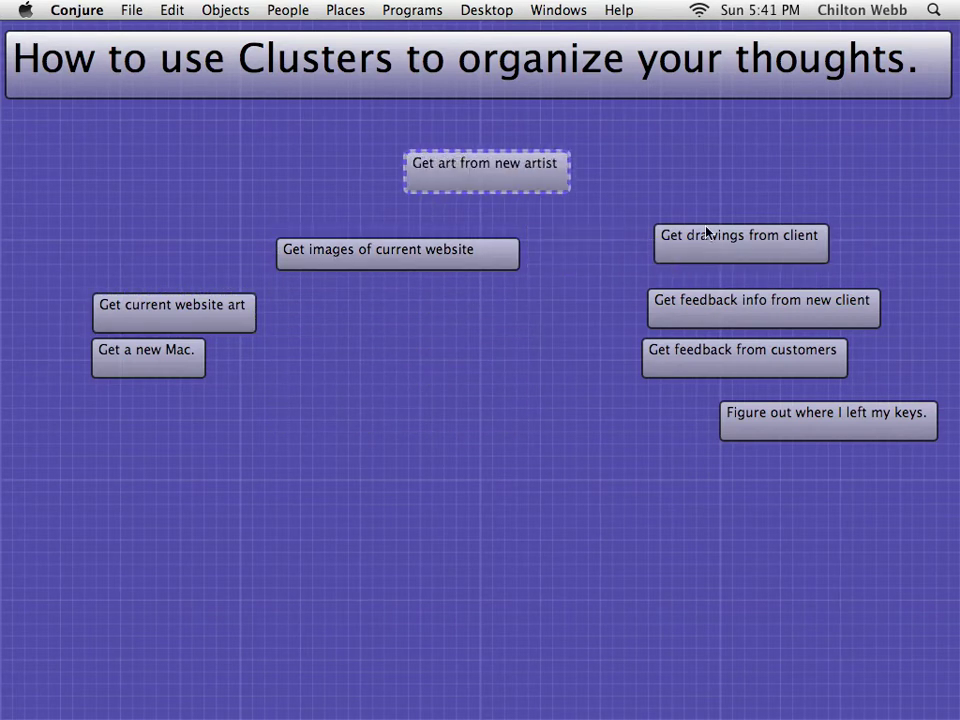
pyautogui.moveTo(709, 233); pyautogui.dragTo(636, 209)
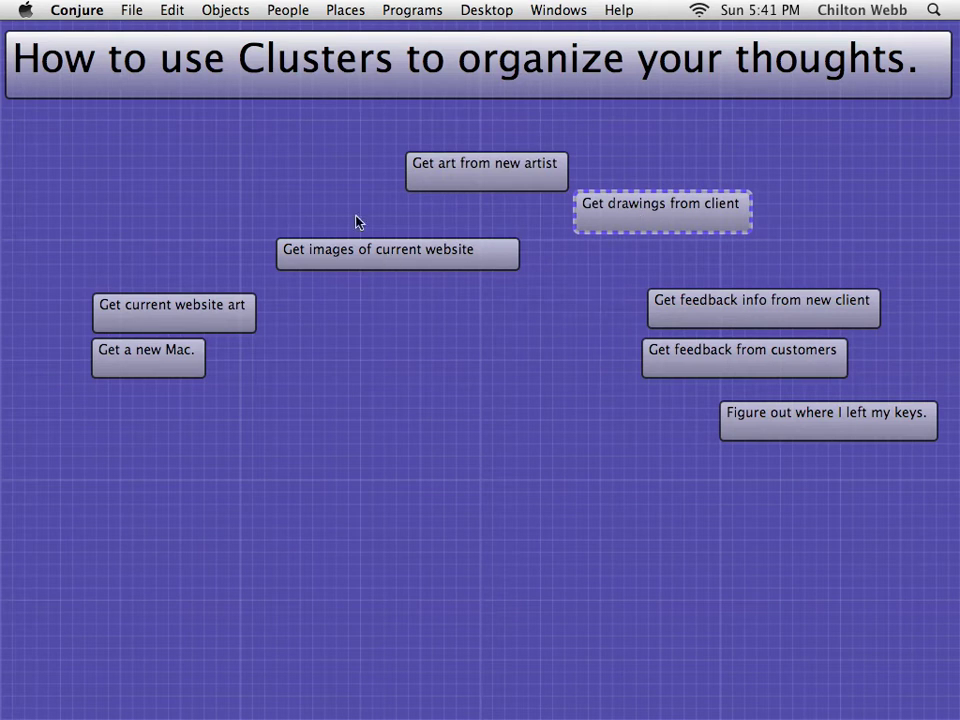
pyautogui.moveTo(138, 381); pyautogui.dragTo(206, 169)
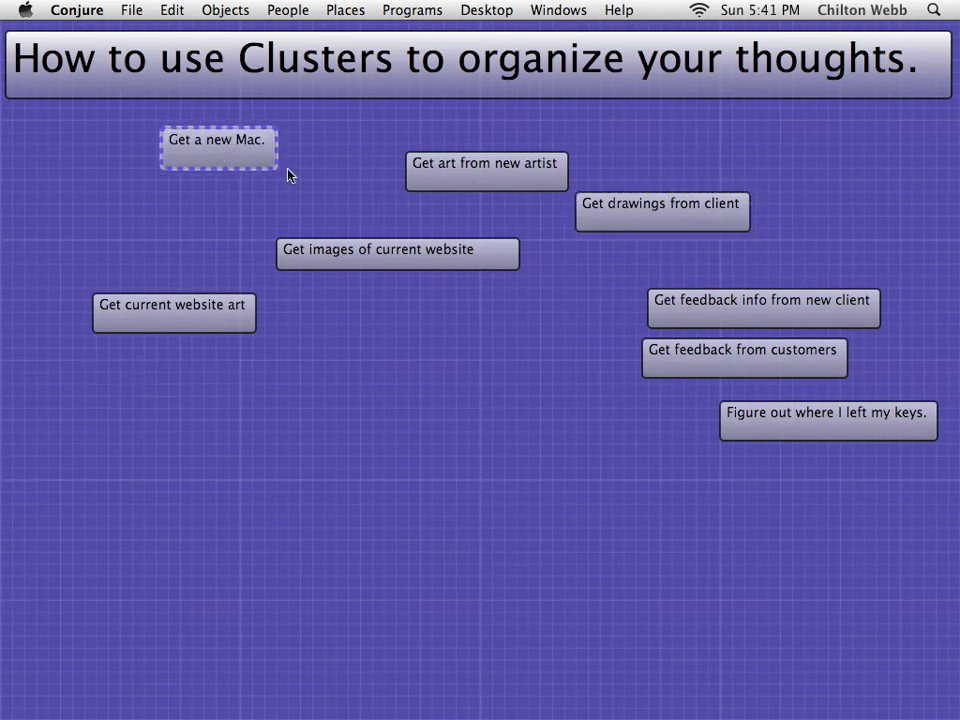
pyautogui.click(194, 213)
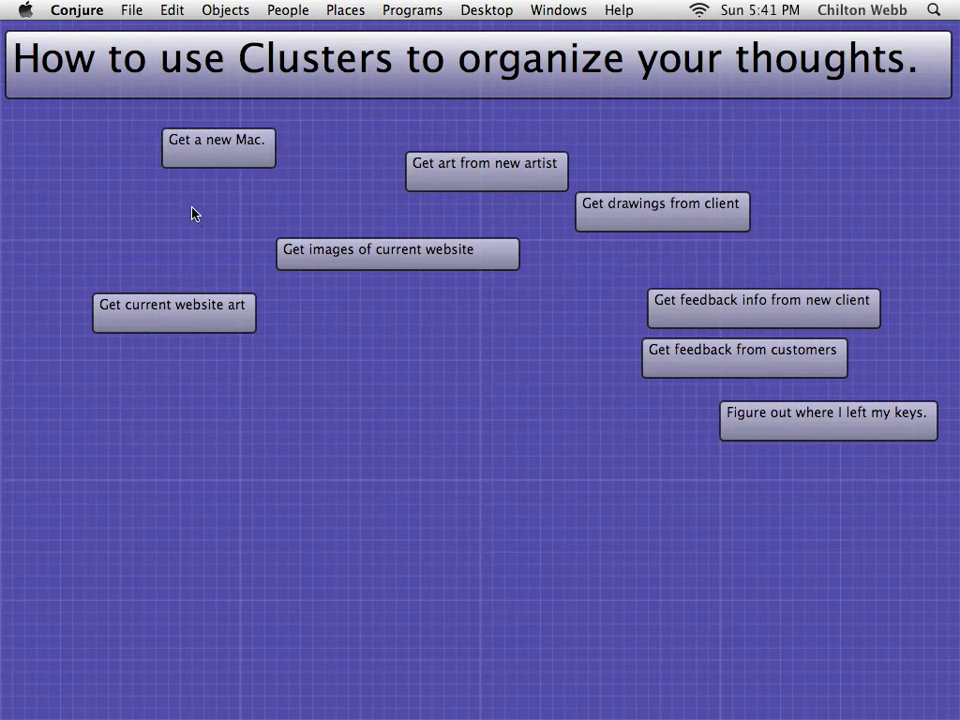
# Create a note reading "GET CONJURE", shrink it to fit its text and place it just below "Get a new Mac.".
pyautogui.doubleClick(277, 492)
pyautogui.write('GET CONJURE')
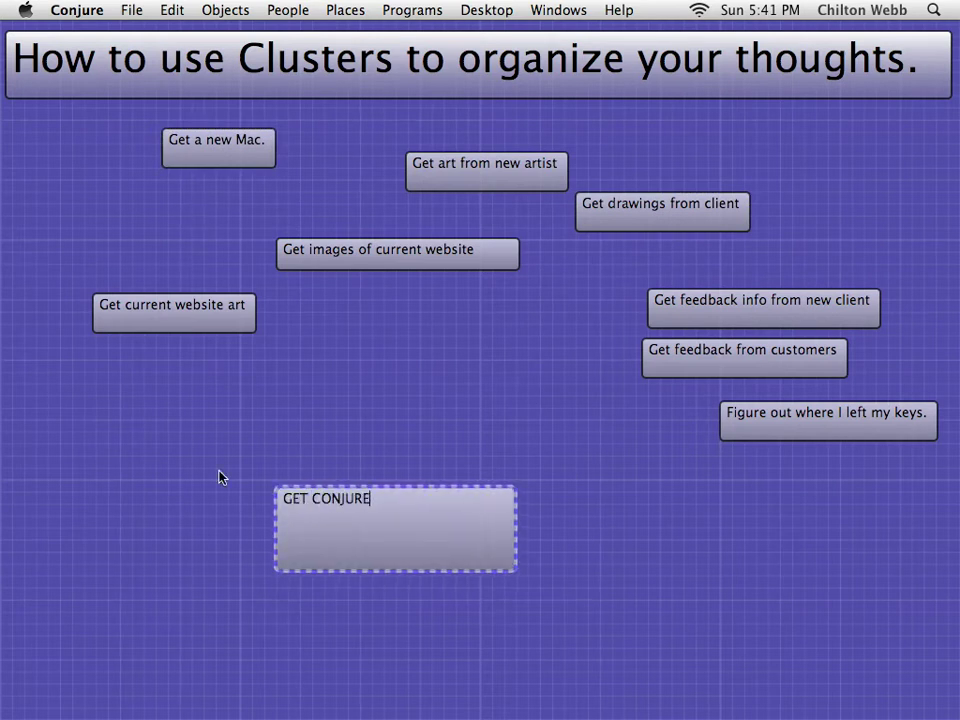
pyautogui.click(182, 439)
pyautogui.click(437, 568)
pyautogui.moveTo(508, 561); pyautogui.dragTo(302, 216)
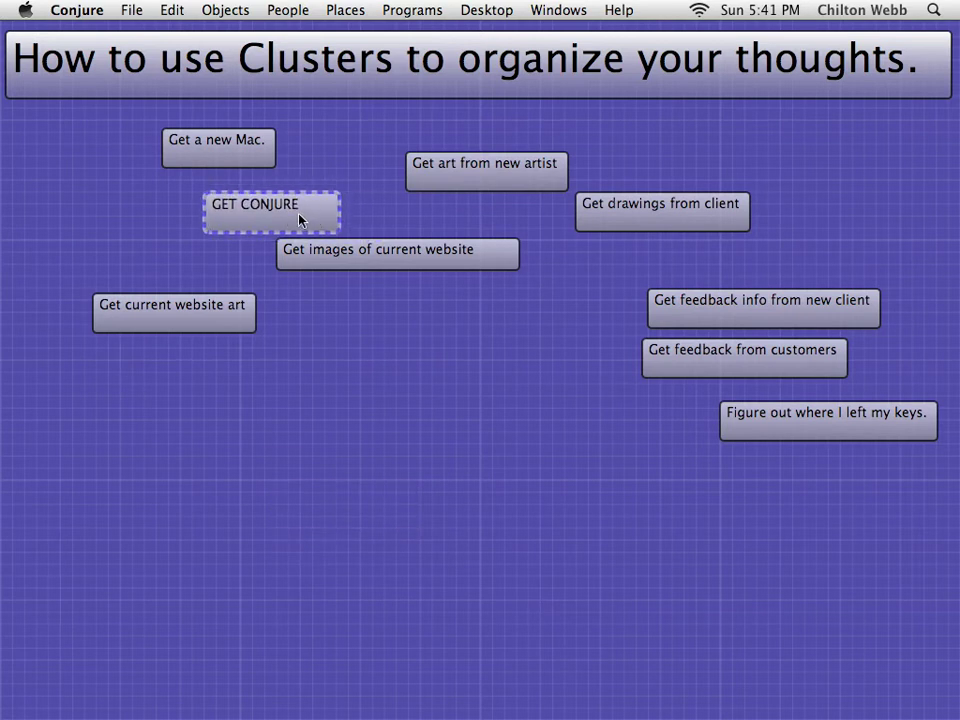
# Line up the Mac, current website images, current website art, client drawings and new artist notes in a rough column around "GET CONJURE".
pyautogui.moveTo(256, 150); pyautogui.dragTo(324, 150)
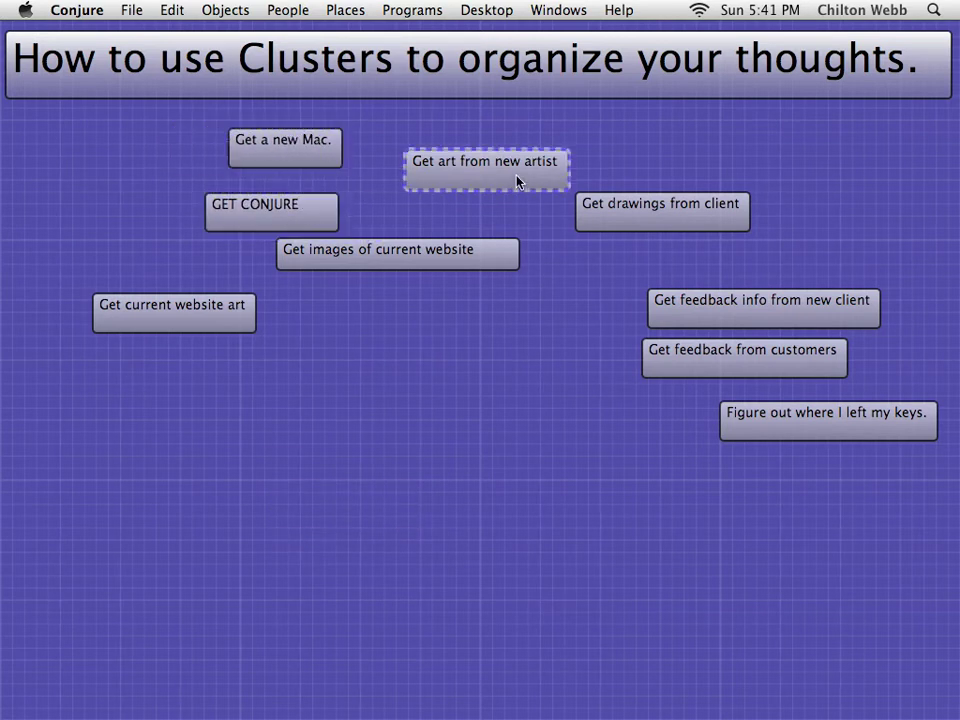
pyautogui.moveTo(516, 180); pyautogui.dragTo(351, 417)
pyautogui.moveTo(388, 261); pyautogui.dragTo(311, 267)
pyautogui.moveTo(699, 210); pyautogui.dragTo(285, 318)
pyautogui.moveTo(129, 317); pyautogui.dragTo(330, 310)
pyautogui.moveTo(238, 324); pyautogui.dragTo(261, 358)
pyautogui.moveTo(413, 301); pyautogui.dragTo(291, 311)
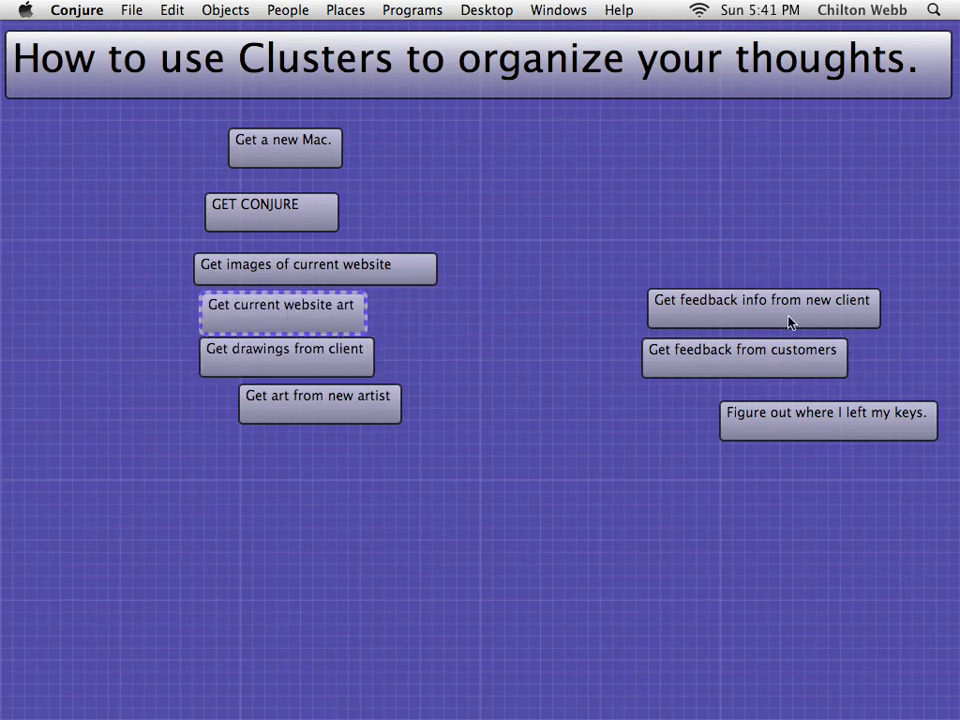
# Add both feedback notes to the column around "Get art from new artist", and place "Figure out where I left my keys." beside "Get a new Mac.".
pyautogui.moveTo(789, 322); pyautogui.dragTo(259, 414)
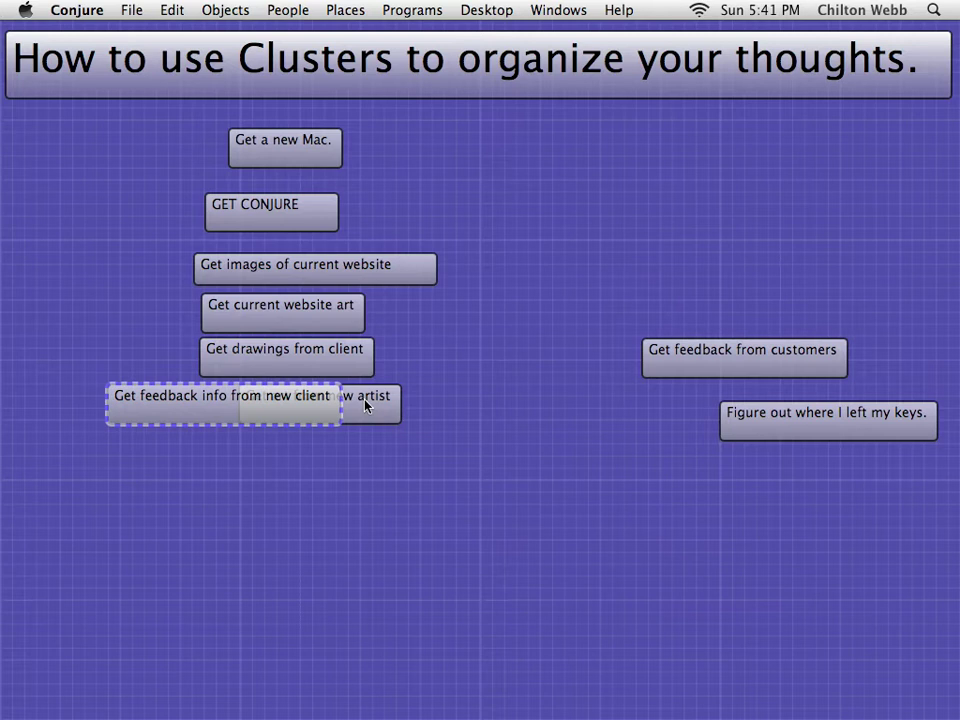
pyautogui.moveTo(365, 404); pyautogui.dragTo(270, 456)
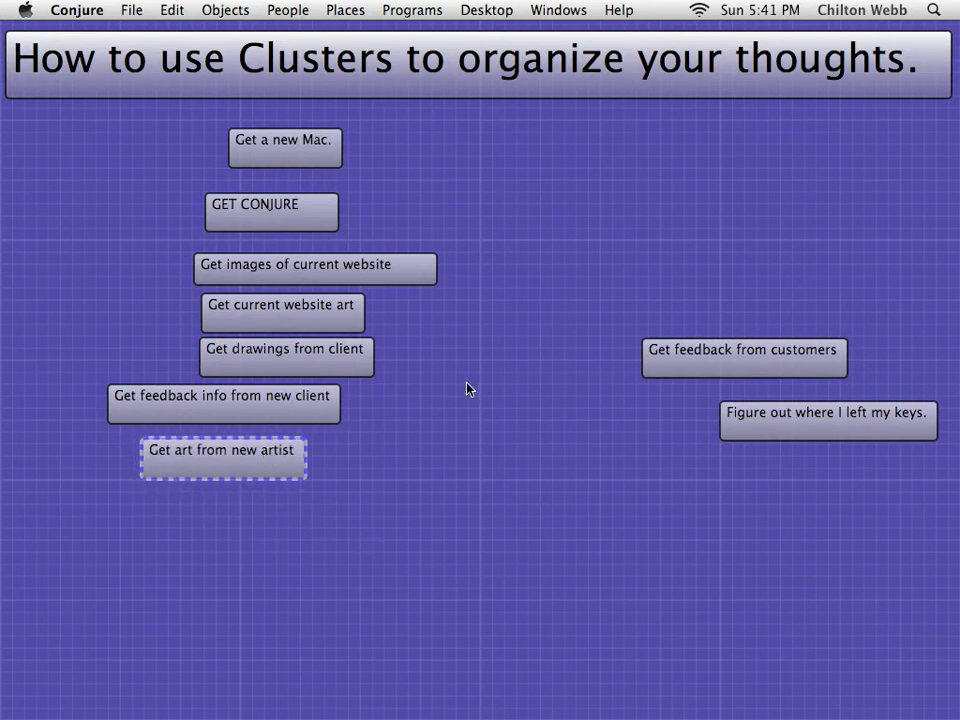
pyautogui.moveTo(717, 356); pyautogui.dragTo(197, 529)
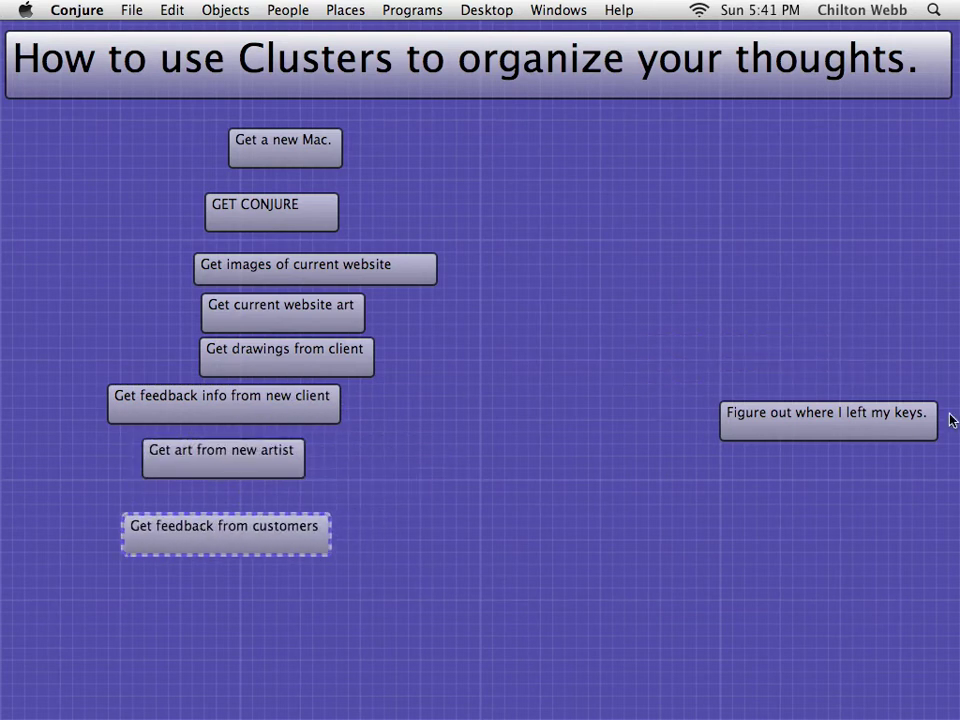
pyautogui.moveTo(884, 421); pyautogui.dragTo(513, 157)
# Move the seven notes from "GET CONJURE" down as a group beneath the Mac note, and shift the keys, website images and Mac notes sideways.
pyautogui.moveTo(84, 228); pyautogui.dragTo(325, 630)
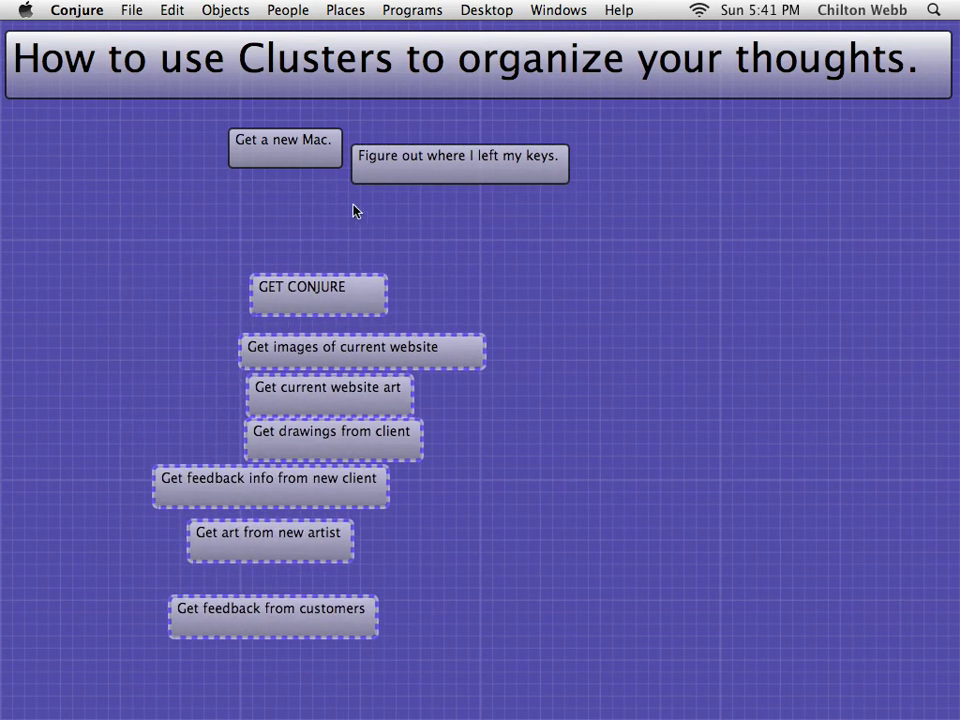
pyautogui.moveTo(332, 312); pyautogui.dragTo(270, 221)
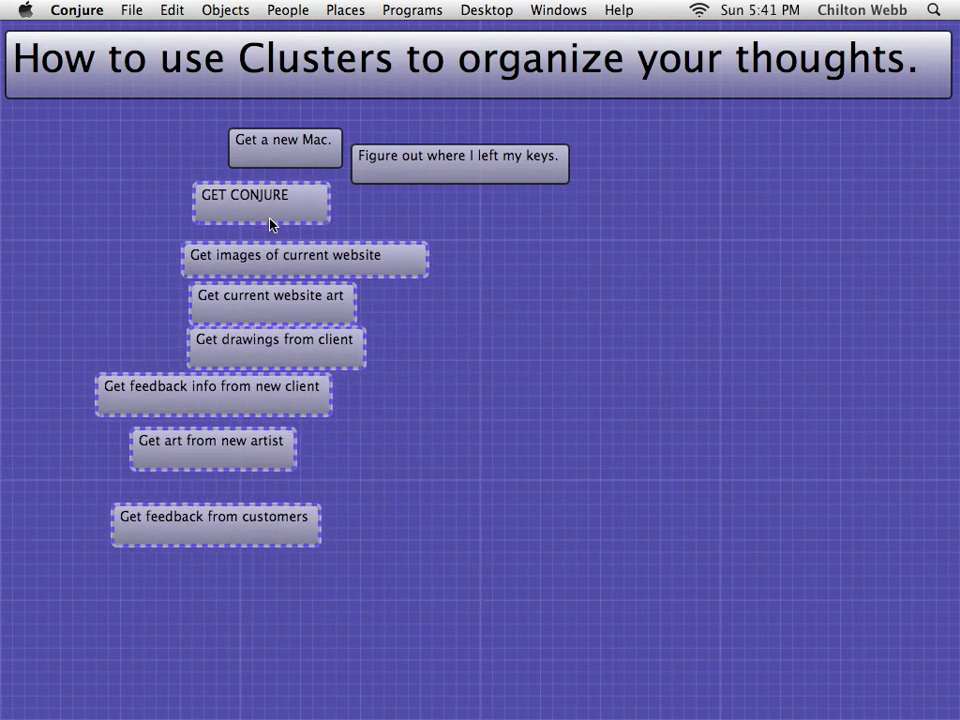
pyautogui.click(433, 156)
pyautogui.moveTo(360, 260); pyautogui.dragTo(534, 262)
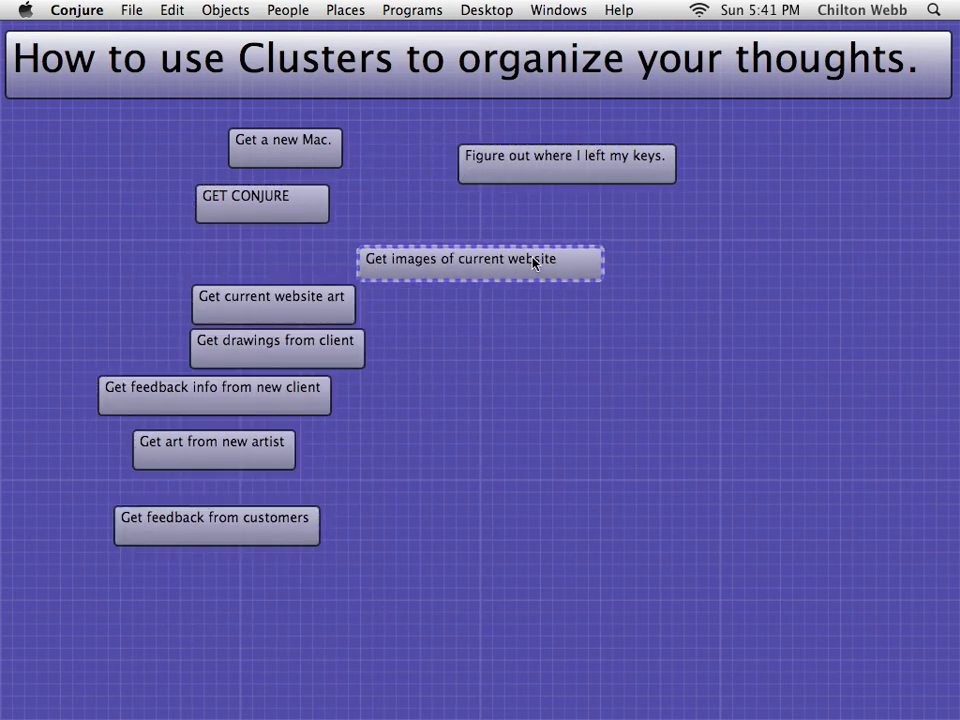
pyautogui.moveTo(301, 146); pyautogui.dragTo(341, 148)
# Link the title and all notes in one chain, from the keys note through "Get a new Mac." and "GET CONJURE" down to "Get feedback from customers".
pyautogui.click(322, 166)
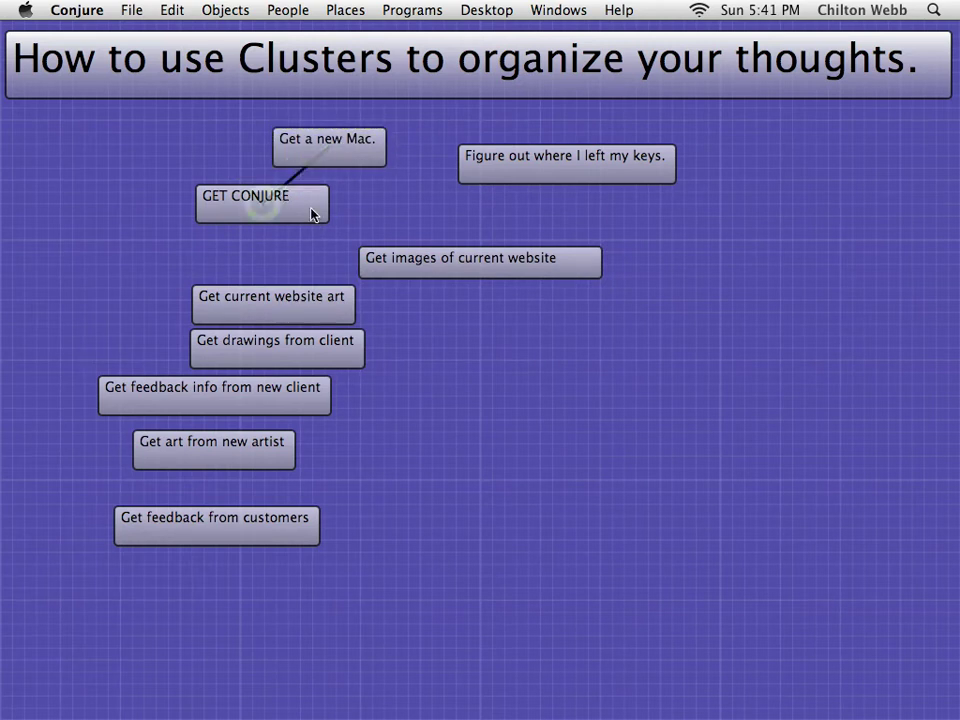
pyautogui.moveTo(315, 212); pyautogui.dragTo(458, 277)
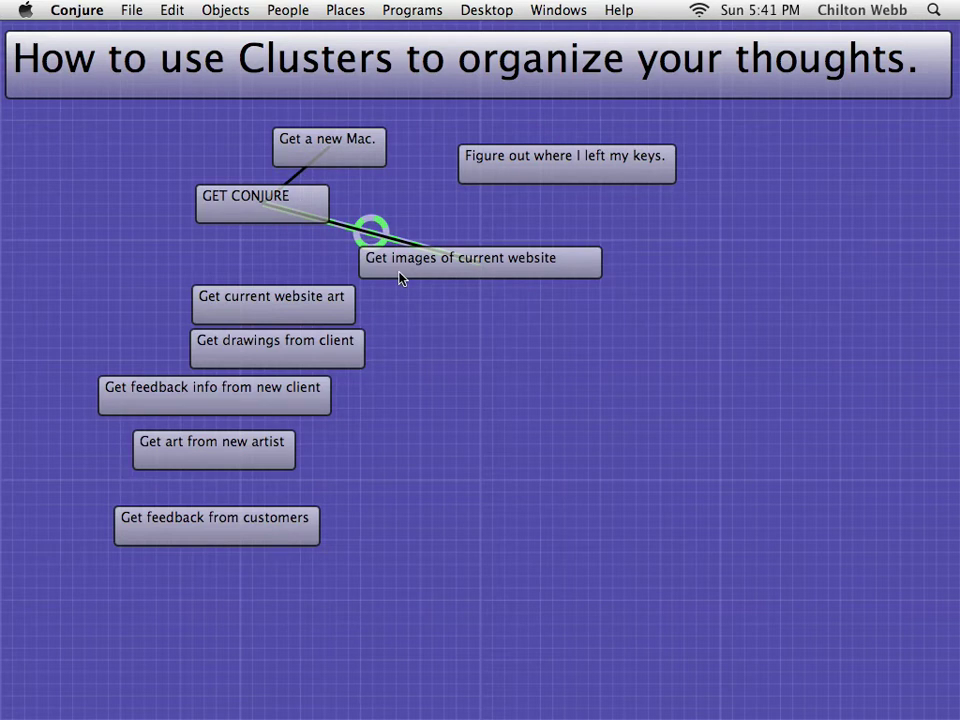
pyautogui.moveTo(400, 279); pyautogui.dragTo(296, 302)
pyautogui.click(296, 305)
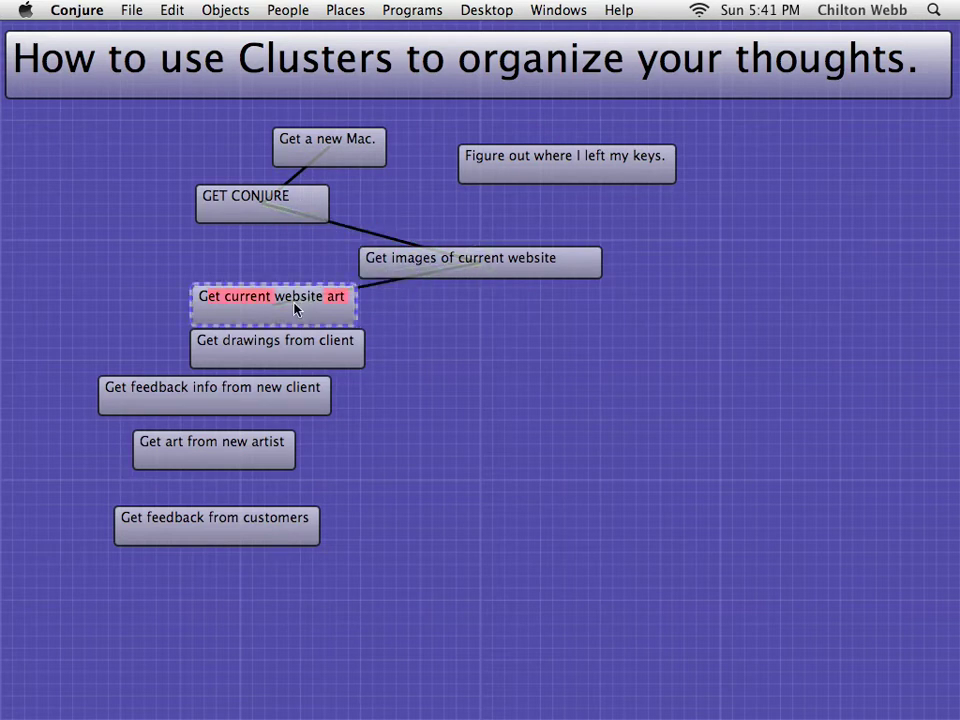
pyautogui.click(460, 362)
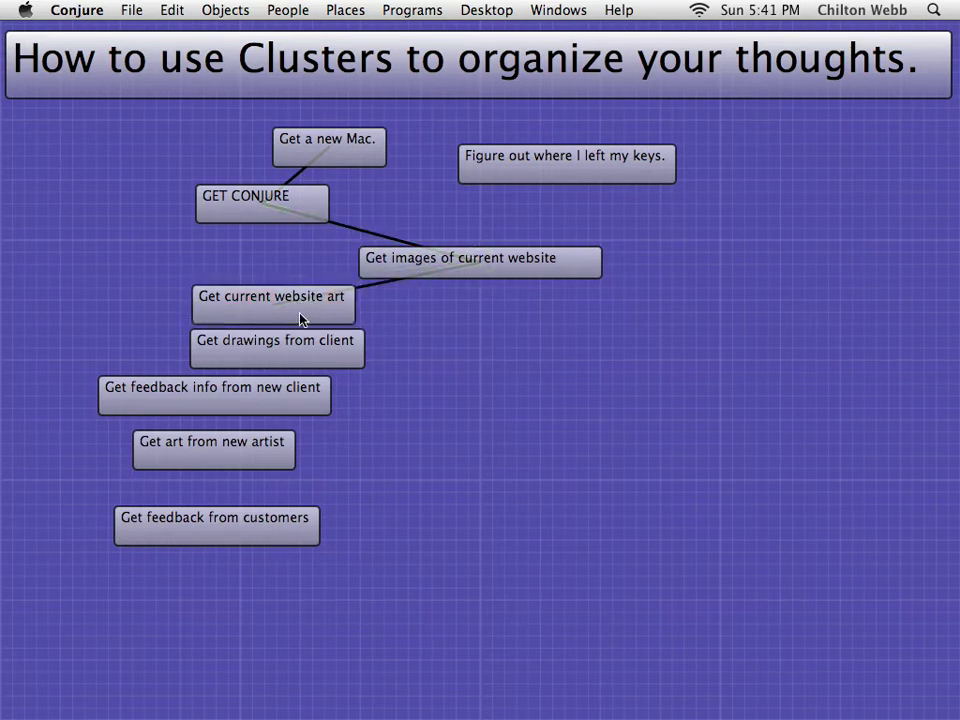
pyautogui.moveTo(284, 327); pyautogui.dragTo(315, 350)
pyautogui.moveTo(225, 364); pyautogui.dragTo(216, 520)
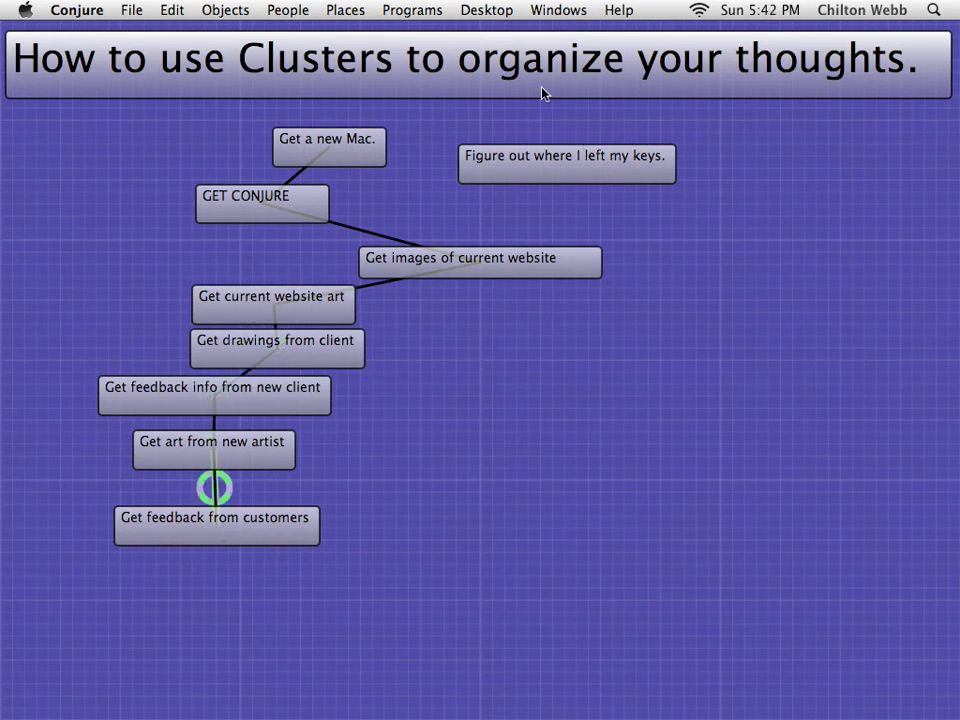
pyautogui.moveTo(469, 82); pyautogui.dragTo(341, 151)
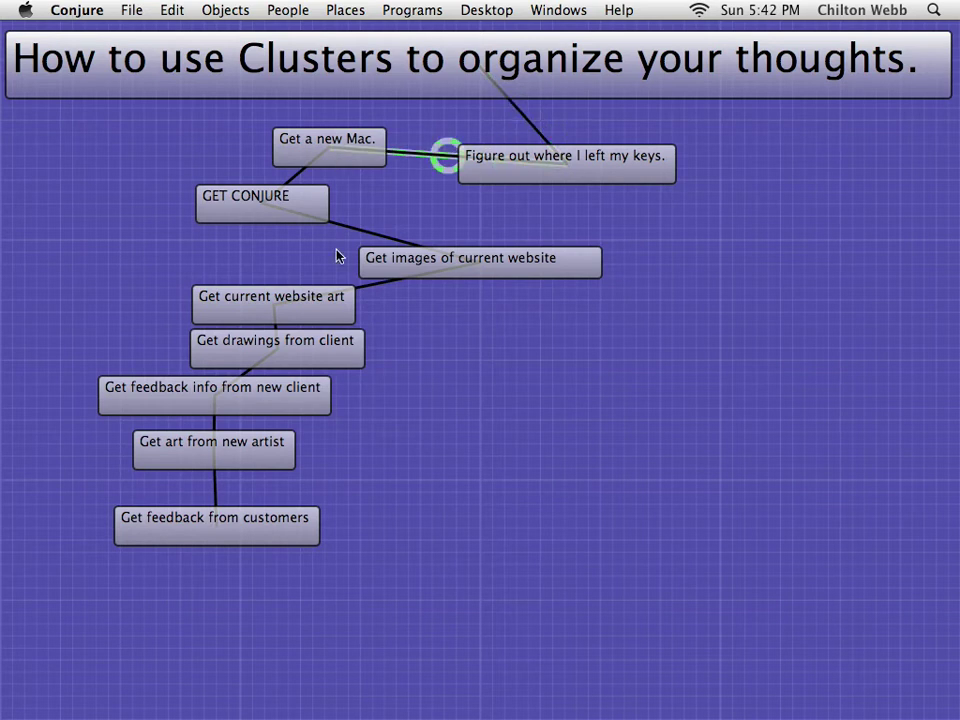
# Move the linked notes into a single column beneath "Figure out where I left my keys." and space out the lower notes.
pyautogui.moveTo(51, 291); pyautogui.dragTo(471, 632)
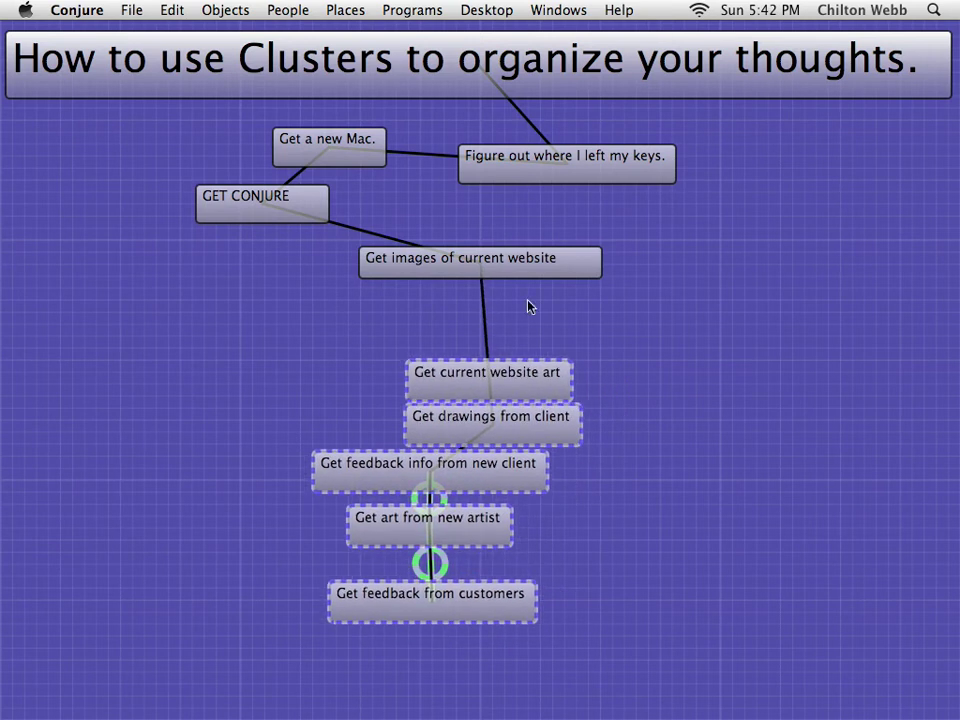
pyautogui.moveTo(545, 259); pyautogui.dragTo(330, 296)
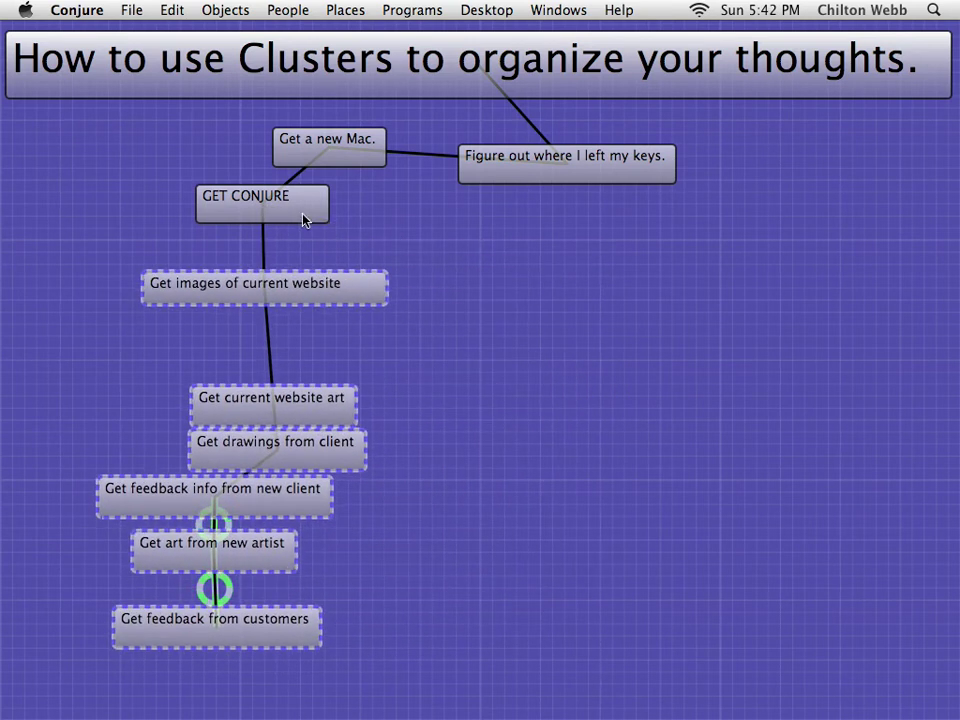
pyautogui.moveTo(306, 216); pyautogui.dragTo(390, 226)
pyautogui.moveTo(326, 132); pyautogui.dragTo(512, 203)
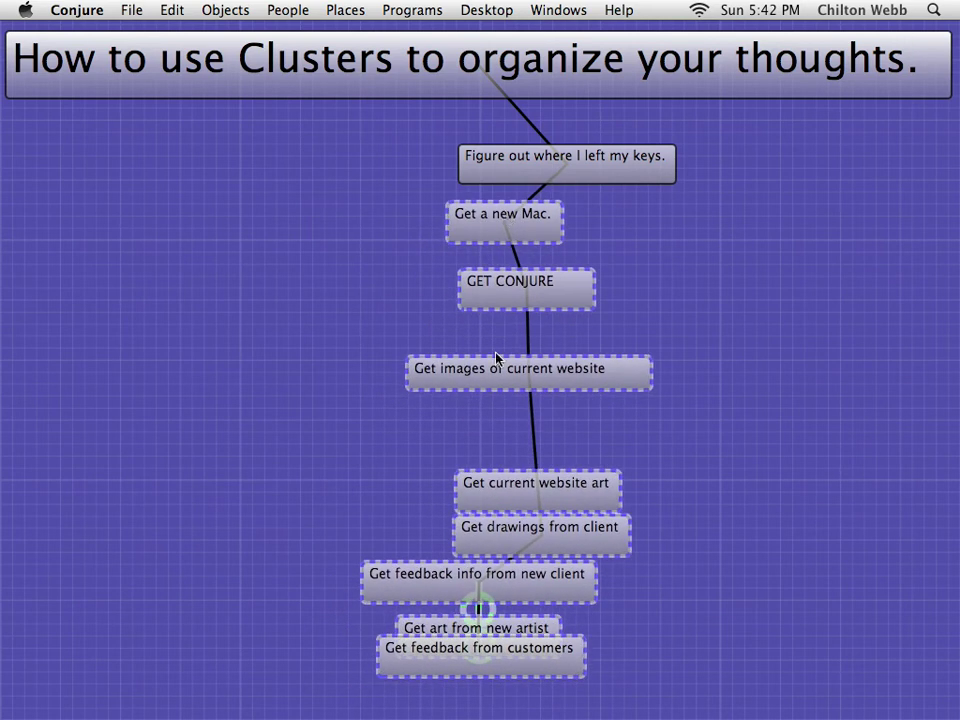
pyautogui.click(687, 609)
pyautogui.moveTo(520, 668); pyautogui.dragTo(521, 692)
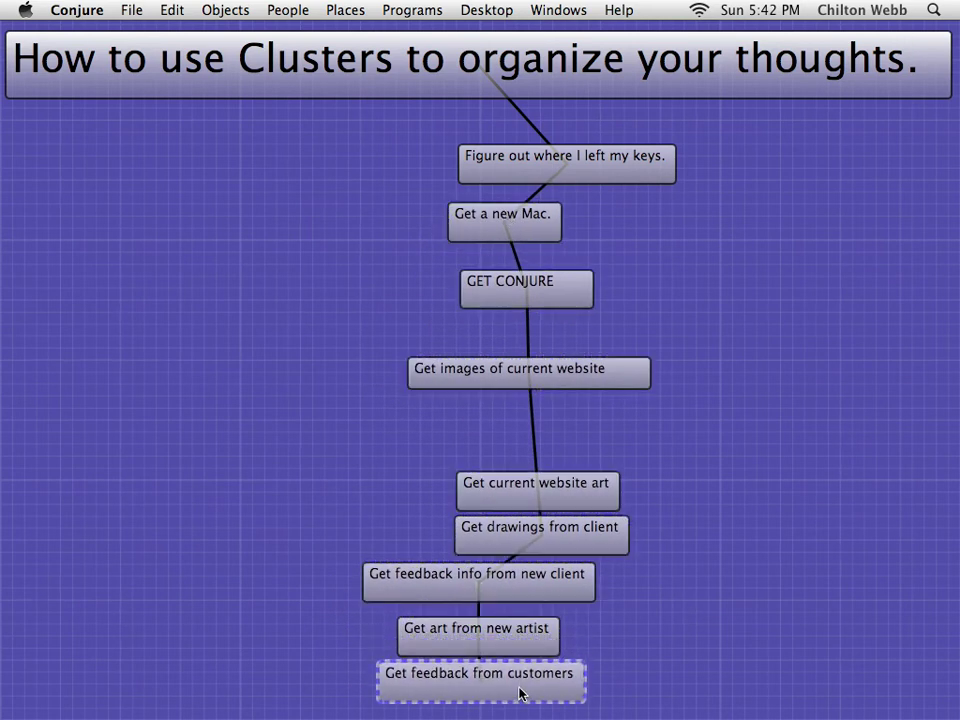
pyautogui.moveTo(677, 544); pyautogui.dragTo(568, 461)
# Move the website images and website art notes together to one side, and link "Get art from new artist" directly to "GET CONJURE" on the other.
pyautogui.click(515, 411)
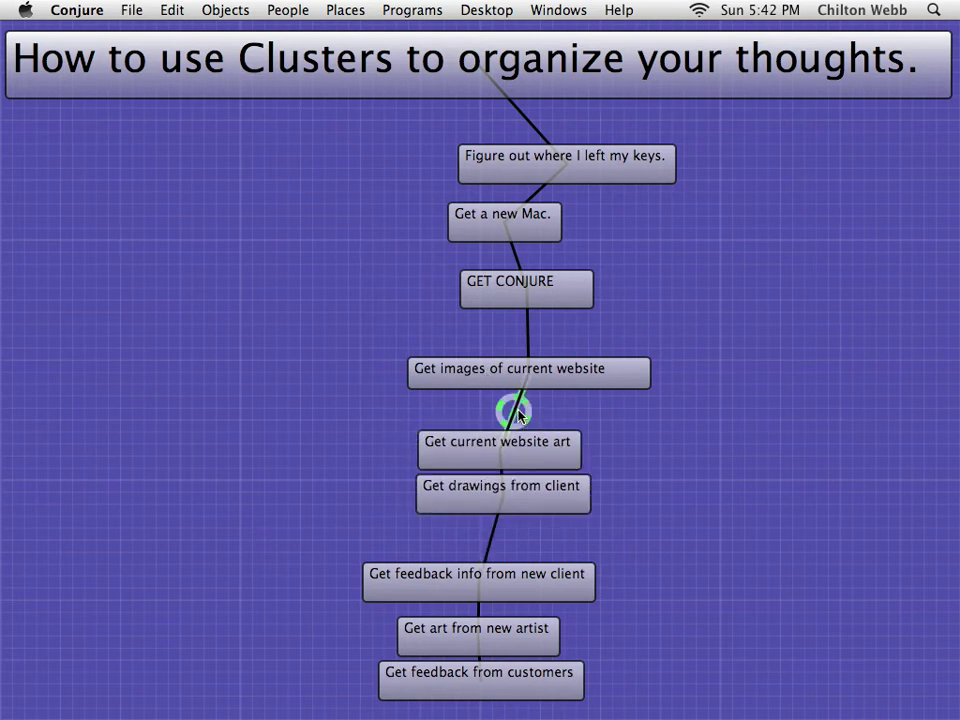
pyautogui.moveTo(515, 411); pyautogui.dragTo(223, 374)
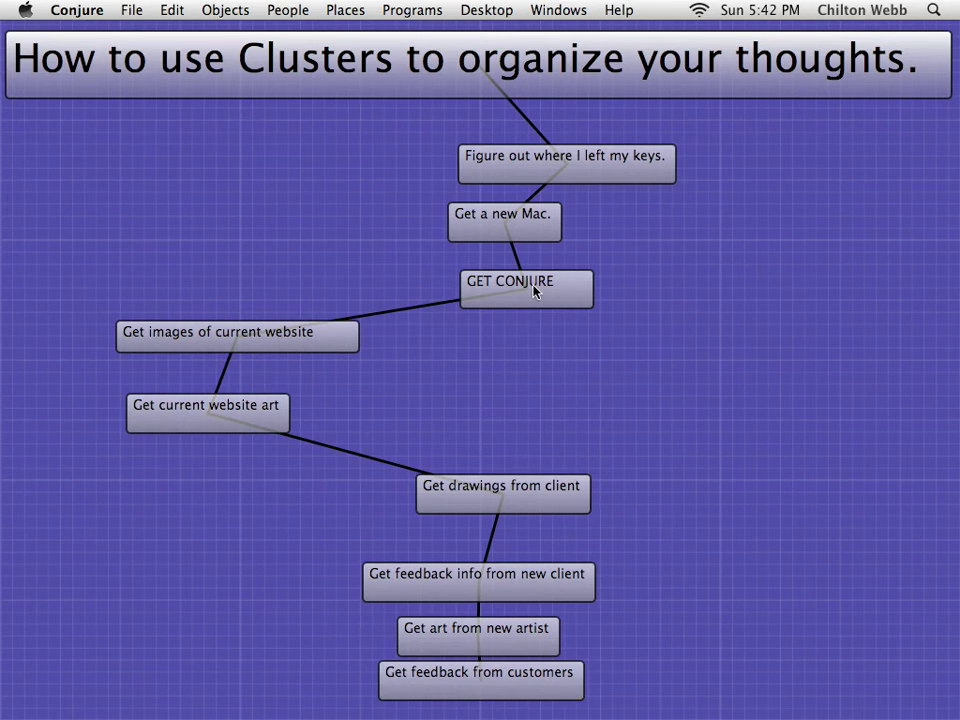
pyautogui.moveTo(545, 292); pyautogui.dragTo(724, 455)
# Move the client drawings and client feedback notes beneath "Get current website art", and "Get feedback from customers" beneath the new artist note.
pyautogui.moveTo(724, 540); pyautogui.dragTo(288, 502)
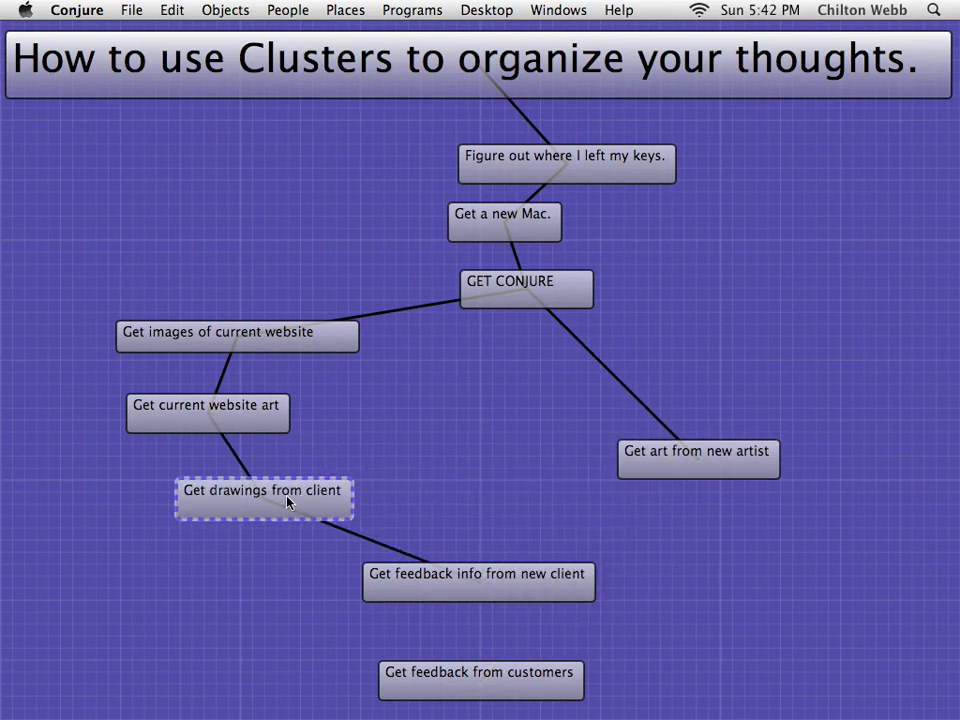
pyautogui.moveTo(456, 588); pyautogui.dragTo(249, 609)
pyautogui.moveTo(516, 694); pyautogui.dragTo(697, 582)
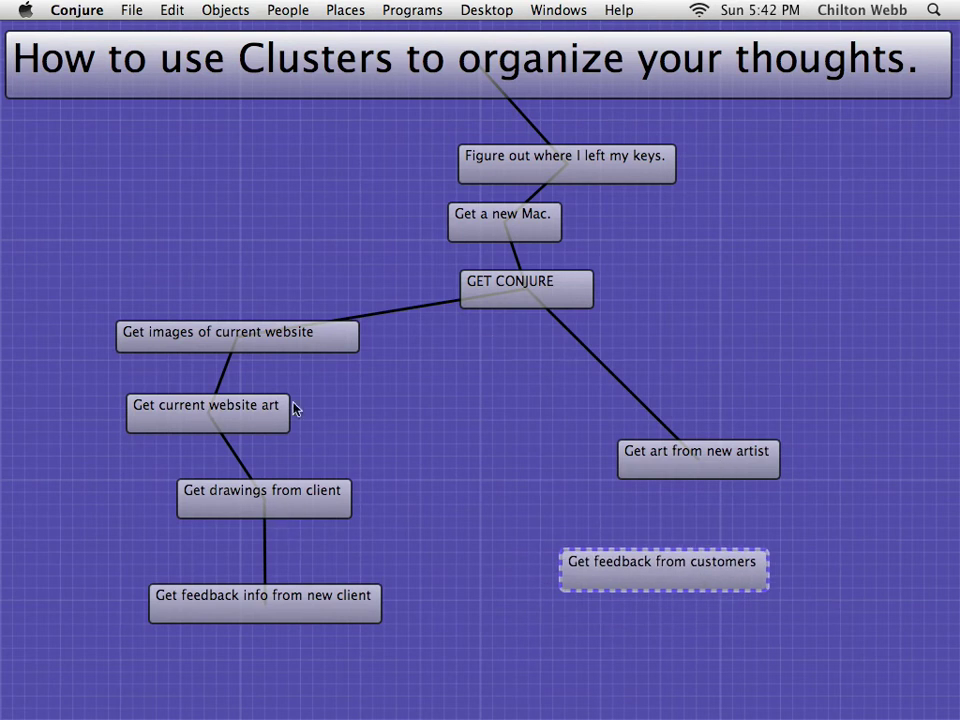
# Link "GET CONJURE" to the customer feedback and client drawings notes, and delete the link between "Get current website art" and "Get drawings from client".
pyautogui.moveTo(510, 298); pyautogui.dragTo(614, 575)
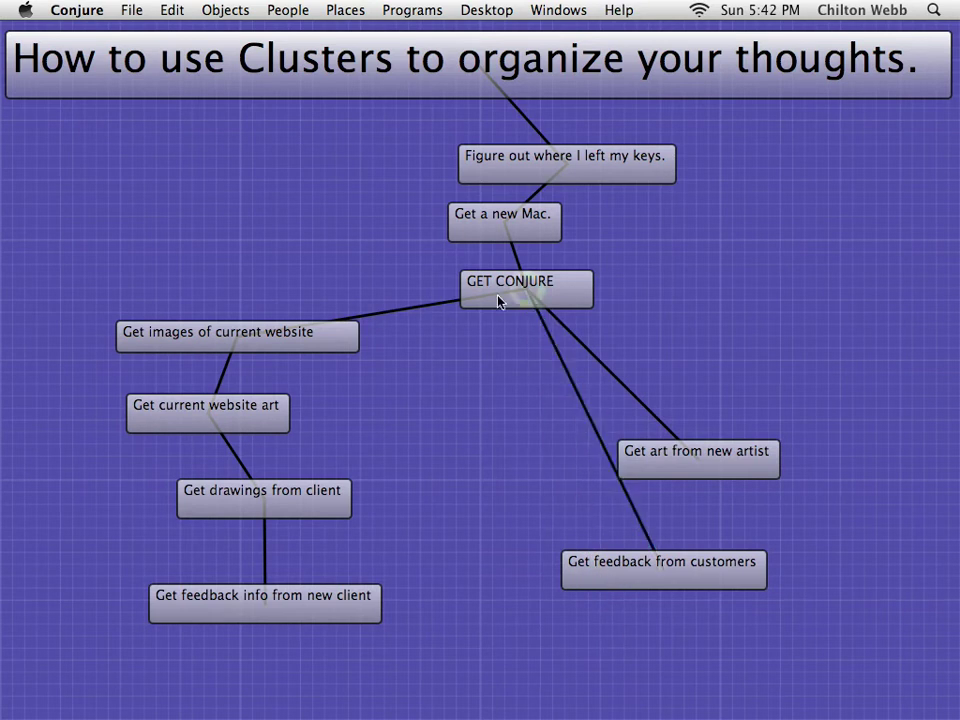
pyautogui.moveTo(500, 302); pyautogui.dragTo(300, 500)
pyautogui.click(245, 458)
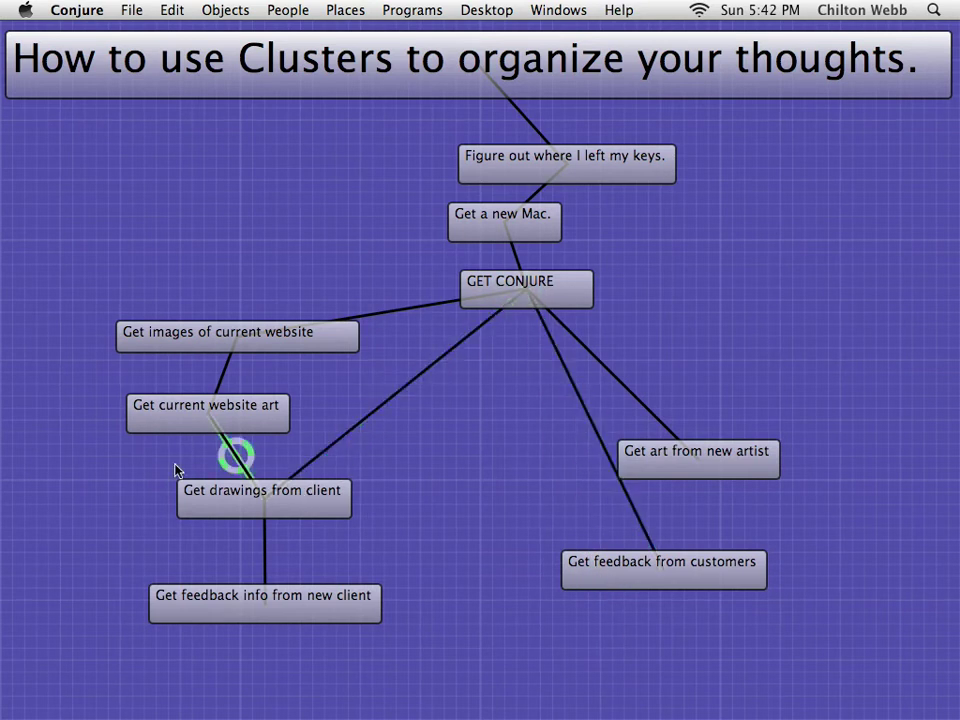
pyautogui.press('BackSpace')
# Spread the current website art and client drawings notes apart, and centre "Figure out where I left my keys." beneath the title.
pyautogui.moveTo(221, 398); pyautogui.dragTo(146, 403)
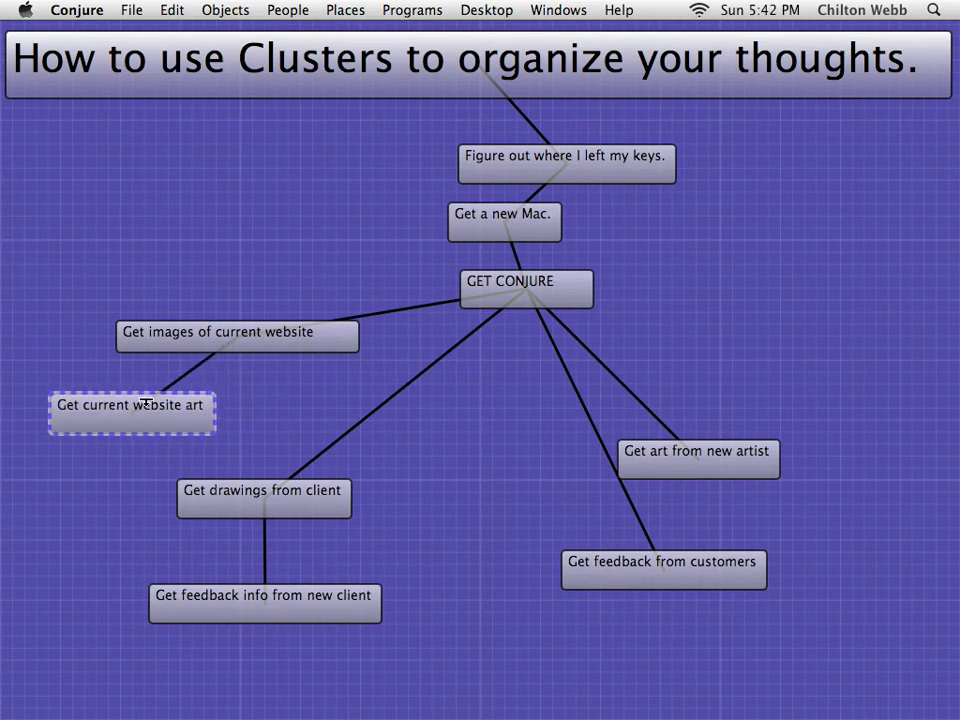
pyautogui.moveTo(310, 501); pyautogui.dragTo(419, 483)
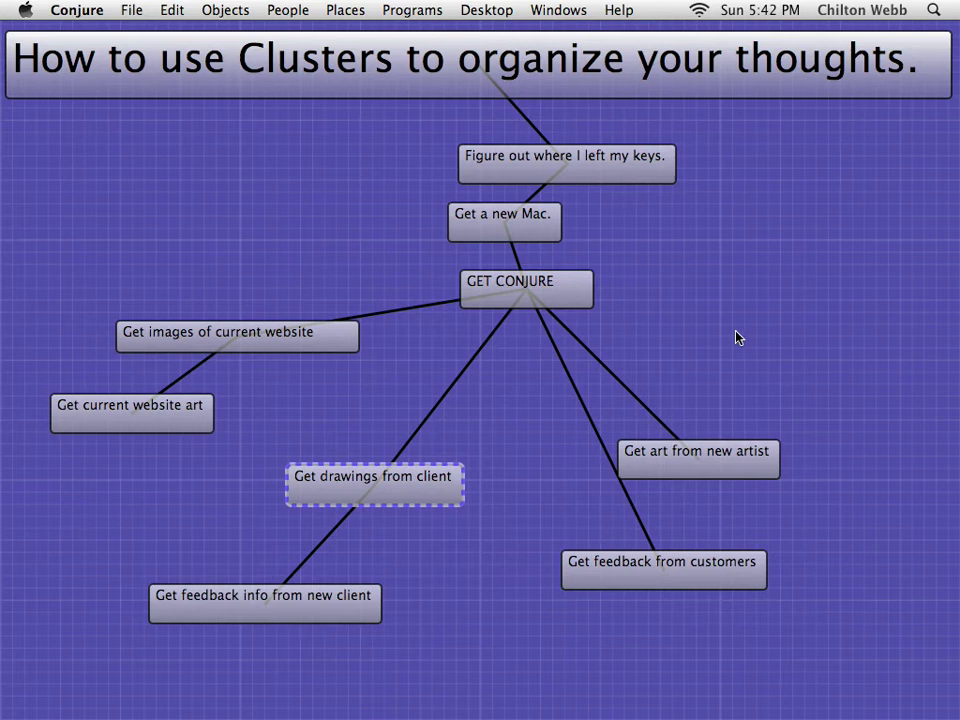
pyautogui.moveTo(748, 358); pyautogui.dragTo(105, 385)
pyautogui.click(85, 381)
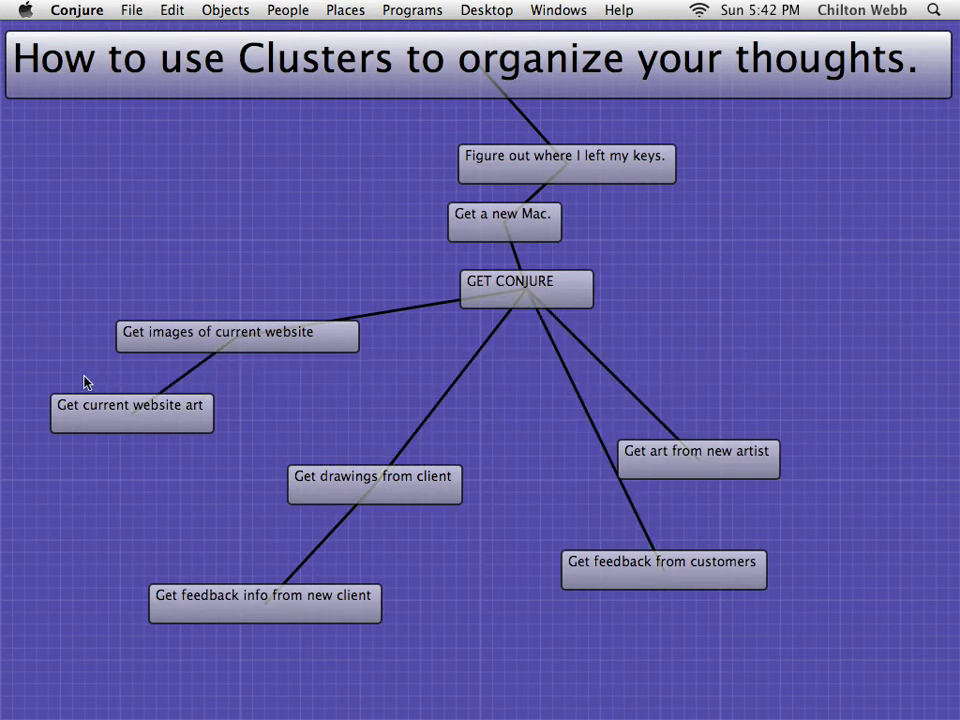
pyautogui.moveTo(595, 165); pyautogui.dragTo(519, 146)
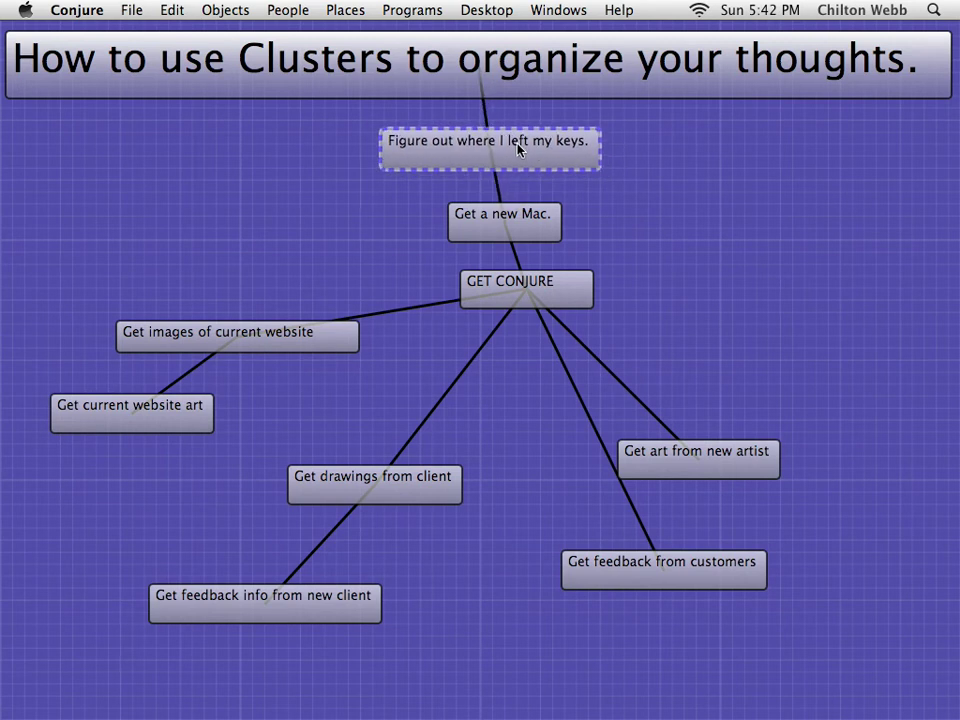
pyautogui.click(636, 189)
# Delete all the links connecting the title and the task notes.
pyautogui.moveTo(631, 118); pyautogui.dragTo(399, 118)
pyautogui.press('Delete')
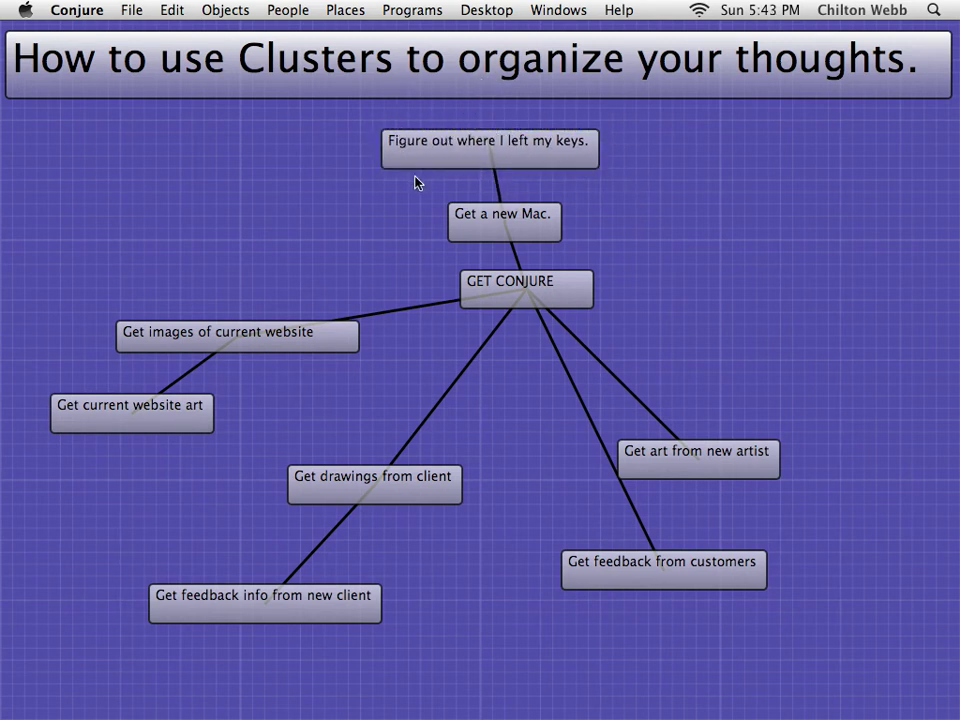
pyautogui.moveTo(417, 183); pyautogui.dragTo(589, 186)
pyautogui.press('Delete')
pyautogui.moveTo(488, 256); pyautogui.dragTo(458, 432)
pyautogui.press('Delete')
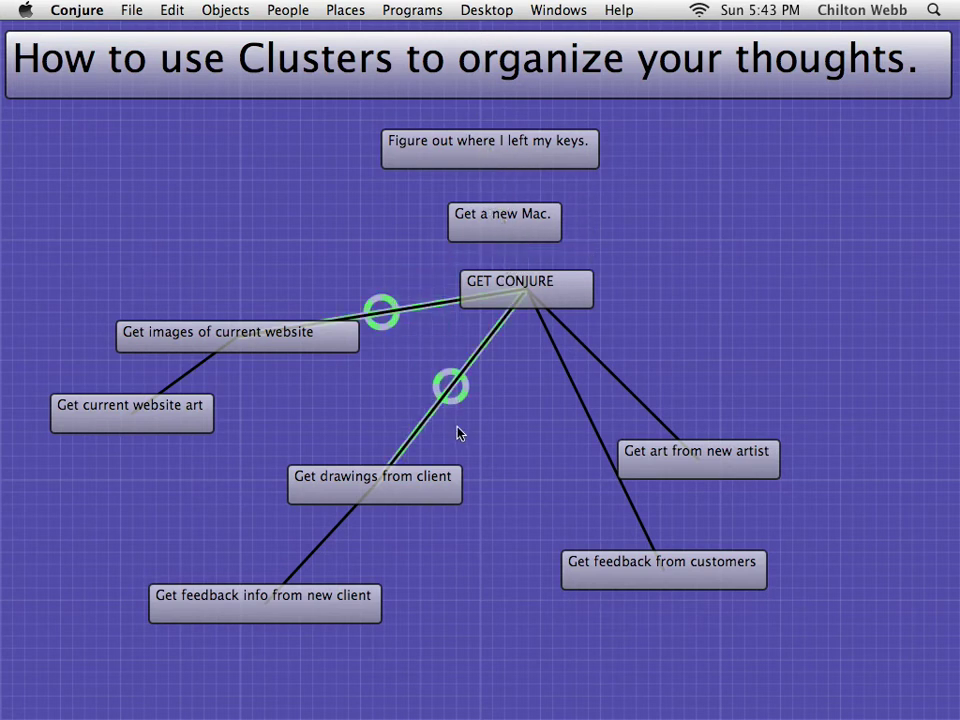
pyautogui.press('Delete')
pyautogui.moveTo(761, 362); pyautogui.dragTo(185, 375)
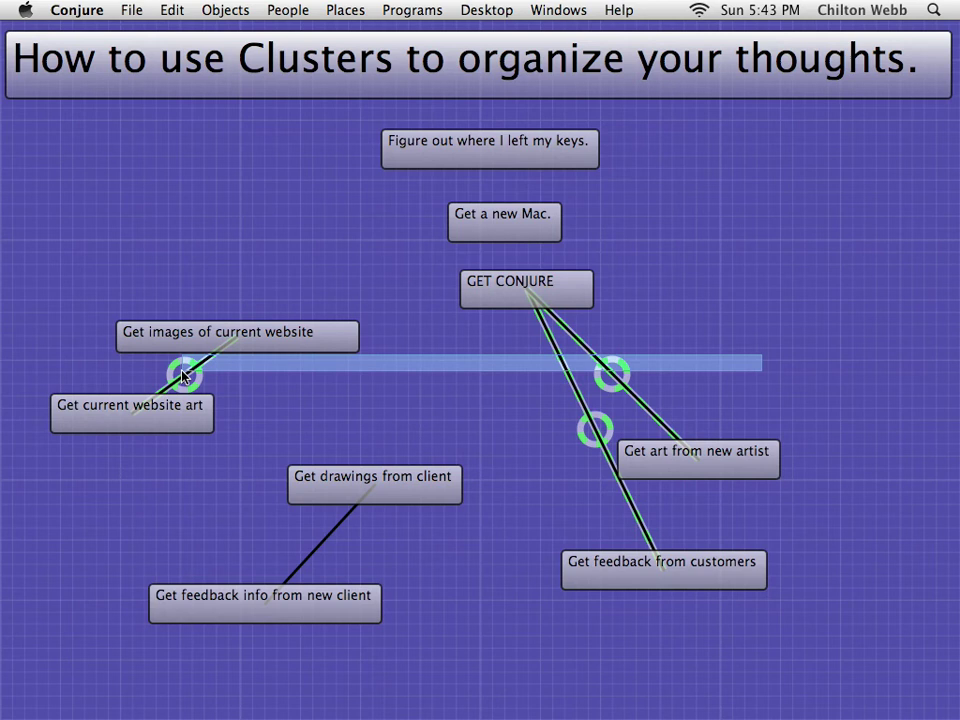
pyautogui.press('Delete')
pyautogui.moveTo(196, 524); pyautogui.dragTo(360, 570)
pyautogui.press('Delete')
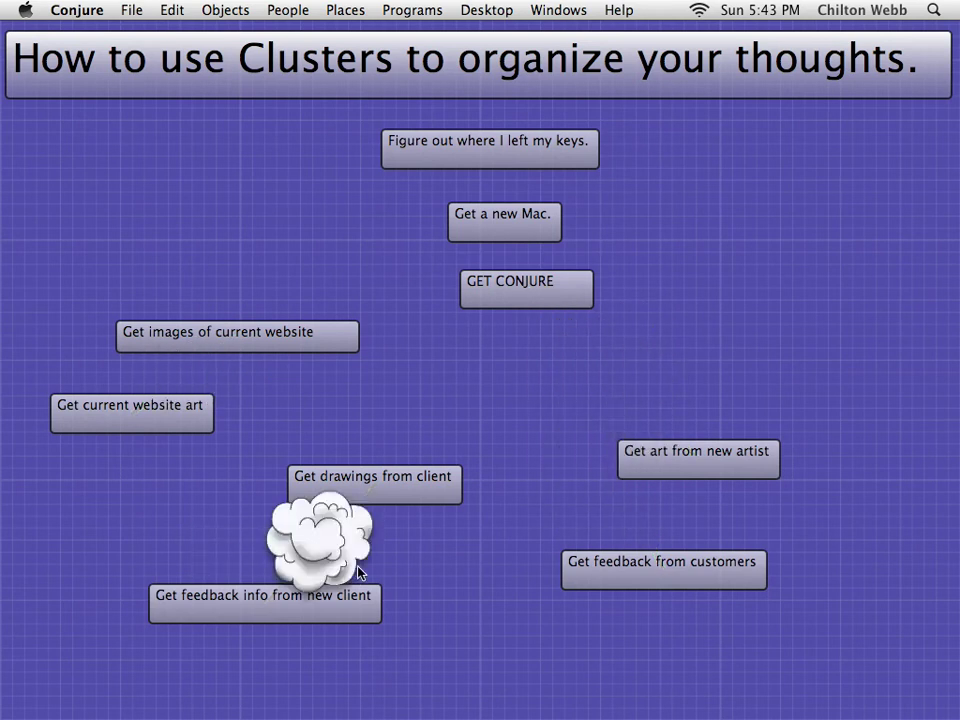
# Group all nine task notes below the title into one cluster and move it to the middle of the desktop.
pyautogui.moveTo(822, 627); pyautogui.dragTo(112, 129)
pyautogui.press('super+g')
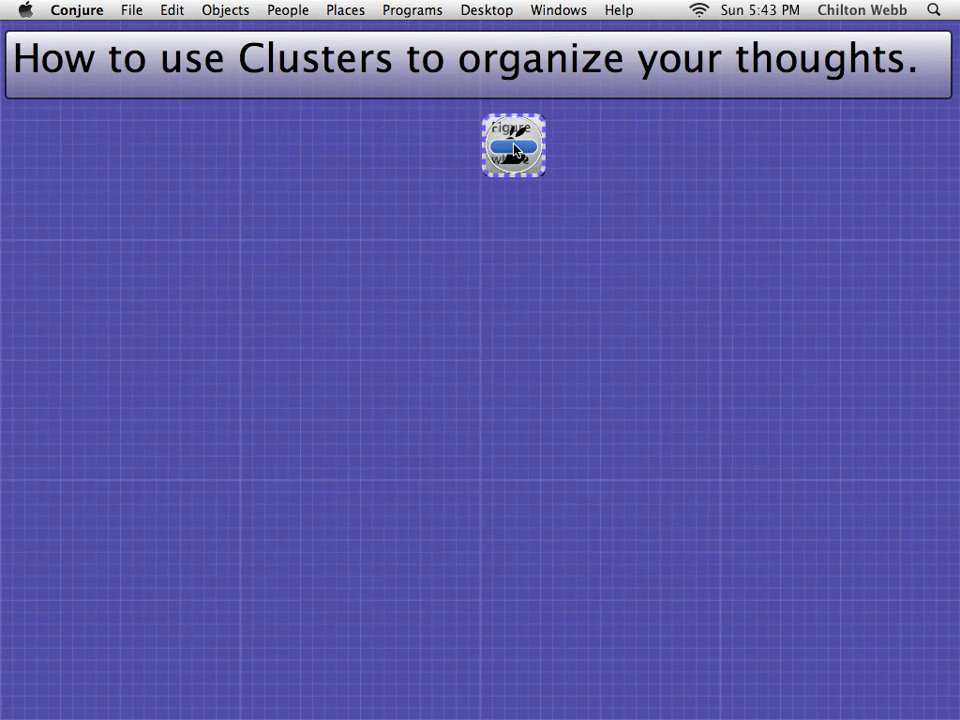
pyautogui.moveTo(515, 150); pyautogui.dragTo(499, 354)
# Expand the cluster and place it, enlarged, in the lower middle of the desktop with its notes fanned out around it.
pyautogui.click(897, 652)
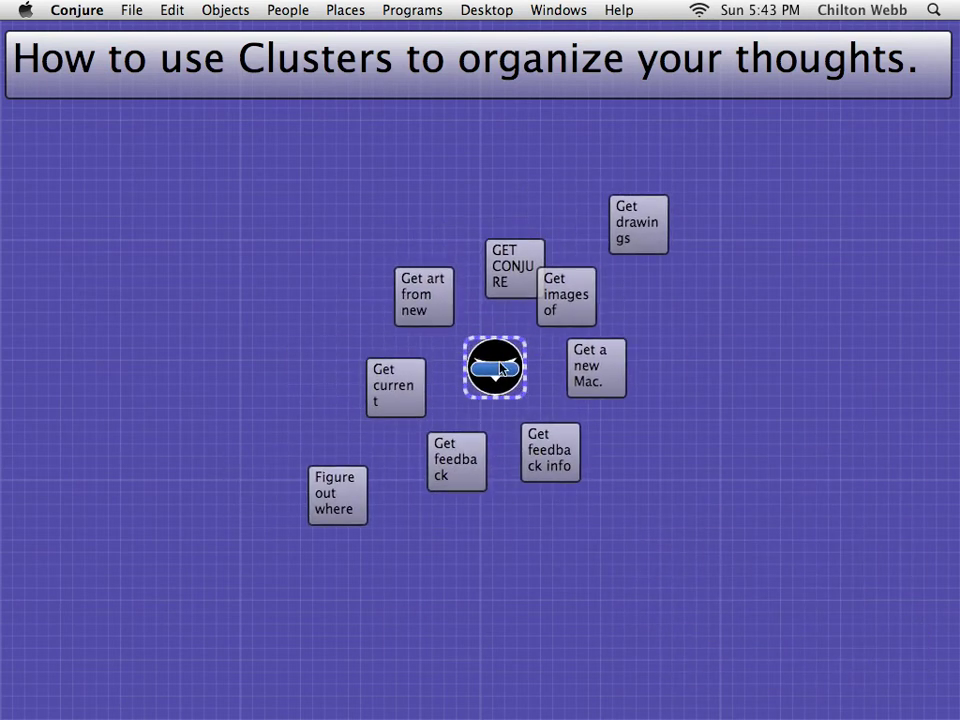
pyautogui.moveTo(494, 372); pyautogui.dragTo(470, 660)
pyautogui.doubleClick(570, 456)
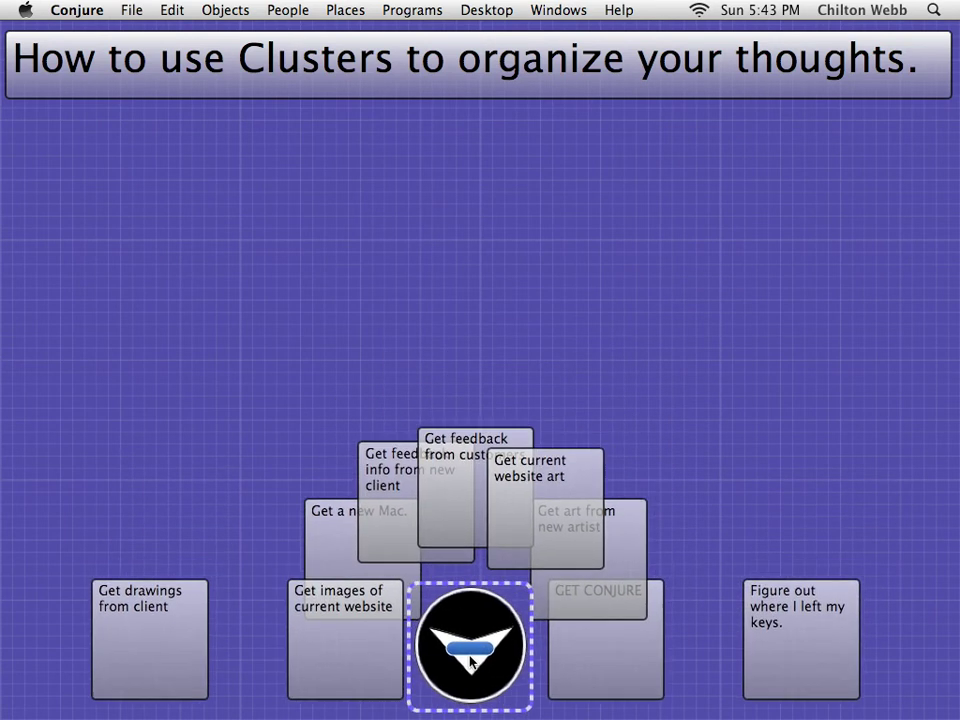
# Reposition the expanded cluster in the lower middle of the desktop, collapse it and make its icon smaller.
pyautogui.hscroll(8, 236, 503)
pyautogui.scroll(-5, 236, 503)
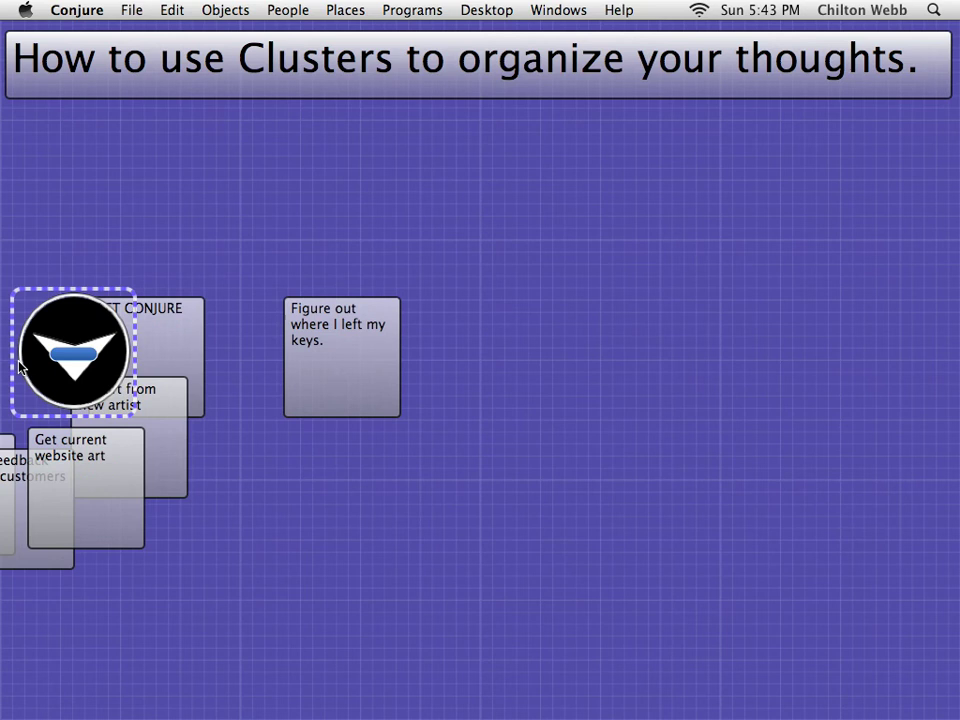
pyautogui.moveTo(20, 368); pyautogui.dragTo(488, 622)
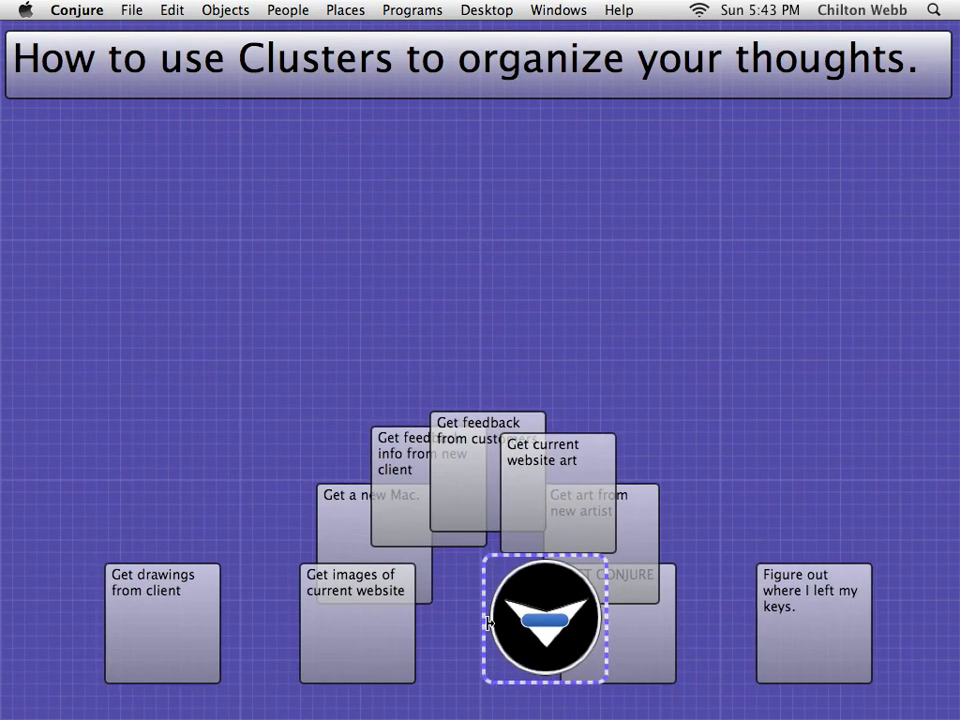
pyautogui.click(538, 620)
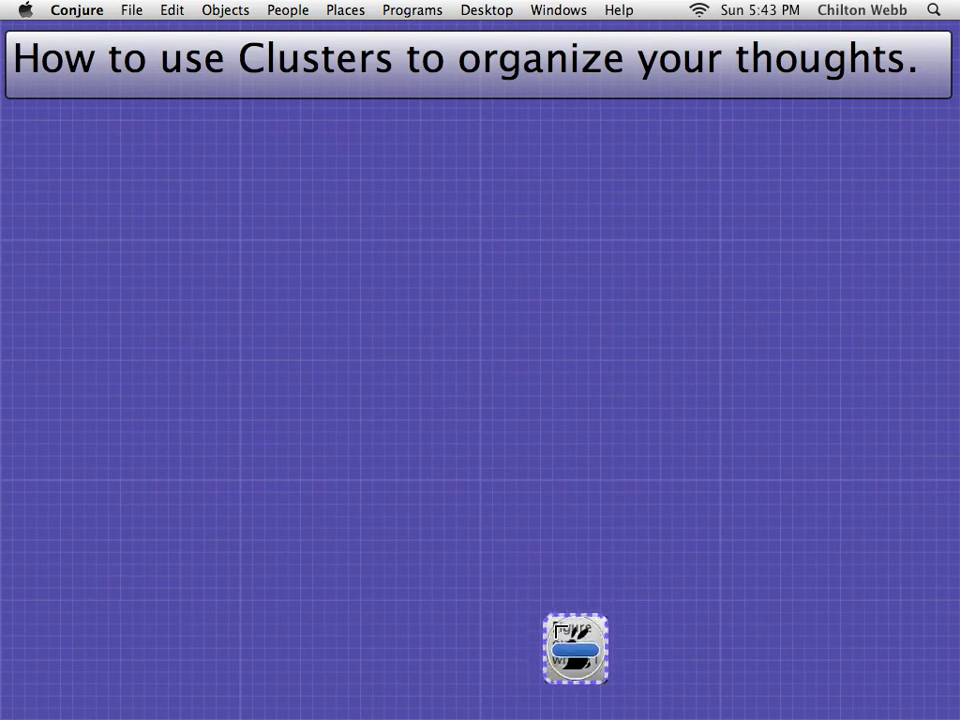
# Set the cluster's display style to Rectangle At Center and move its icon to the desktop's lower-right corner.
pyautogui.press('super+i')
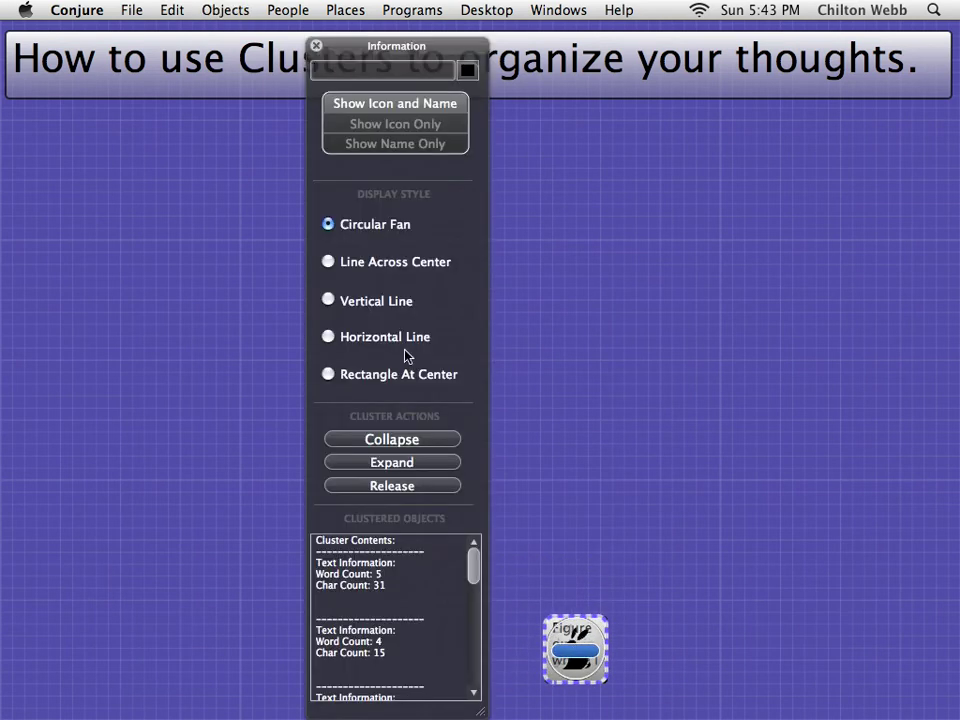
pyautogui.click(407, 375)
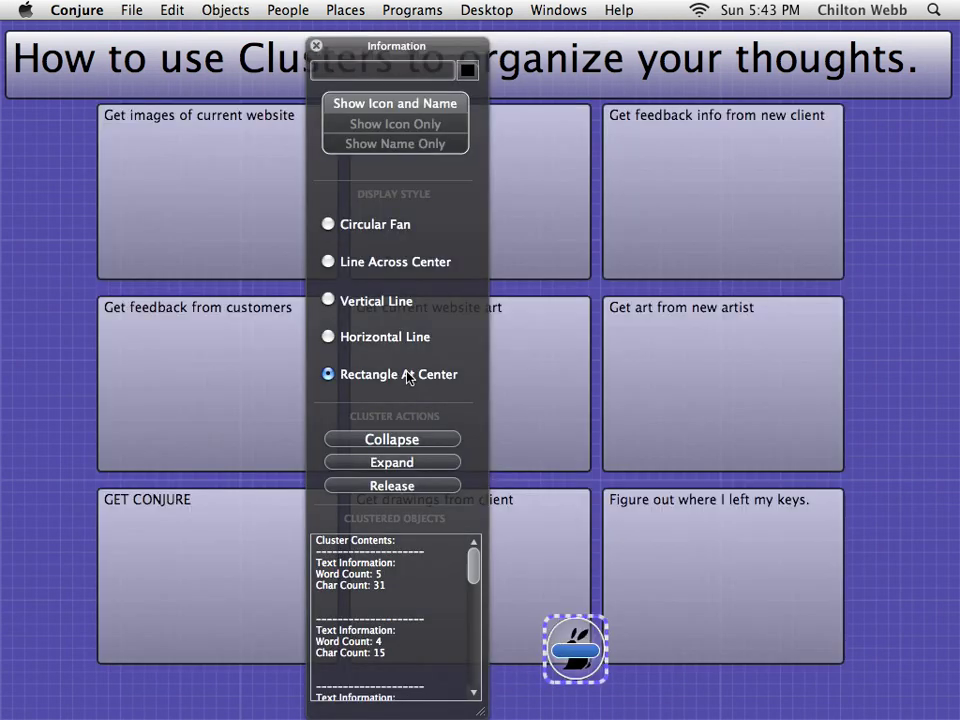
pyautogui.click(316, 45)
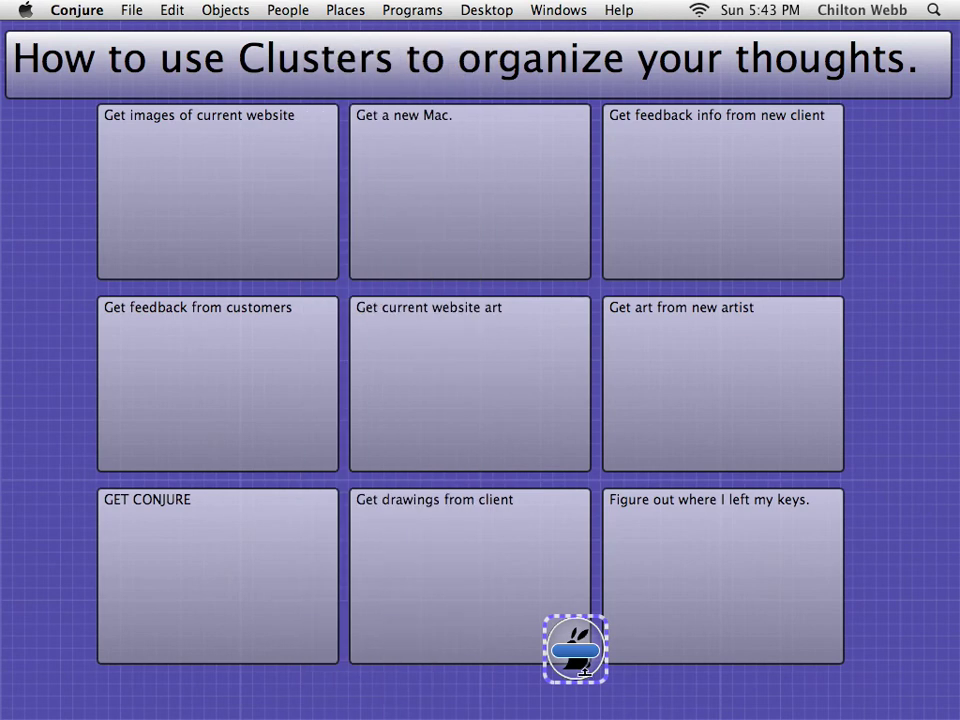
pyautogui.moveTo(575, 655); pyautogui.dragTo(913, 670)
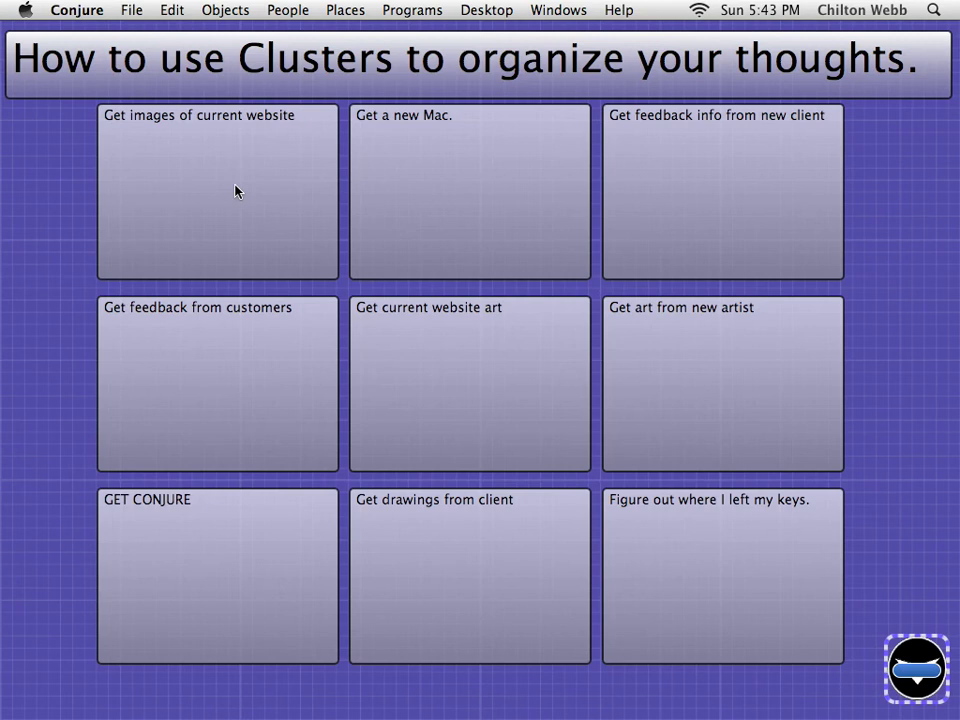
# Colour the "Get a new Mac." and "GET CONJURE" notes bright red at 100% opacity.
pyautogui.press('super+shift+c')
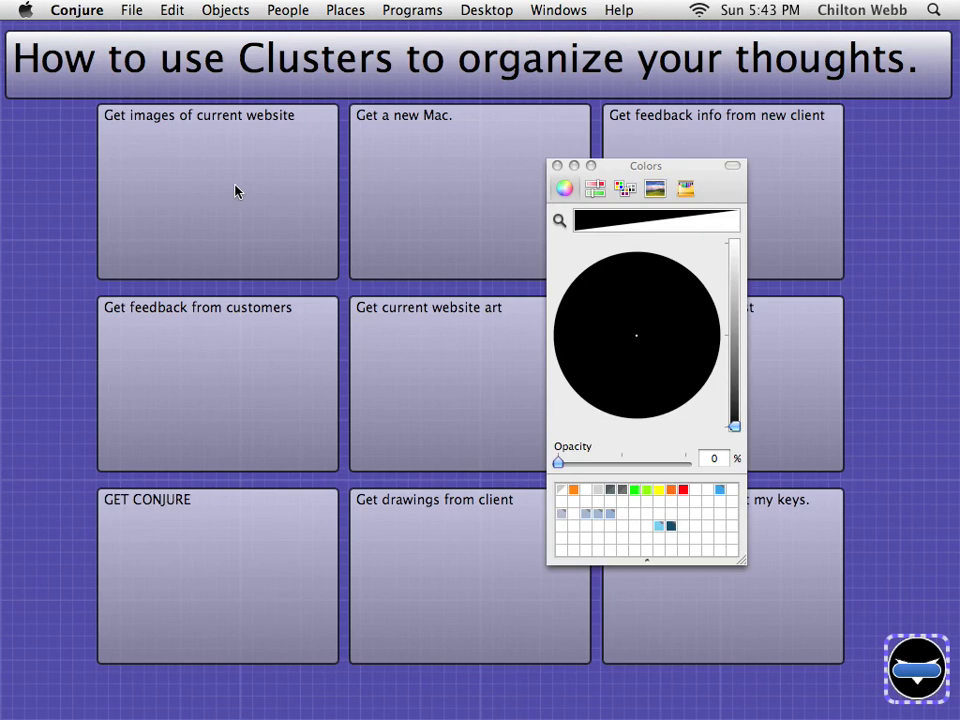
pyautogui.click(735, 248)
pyautogui.click(718, 332)
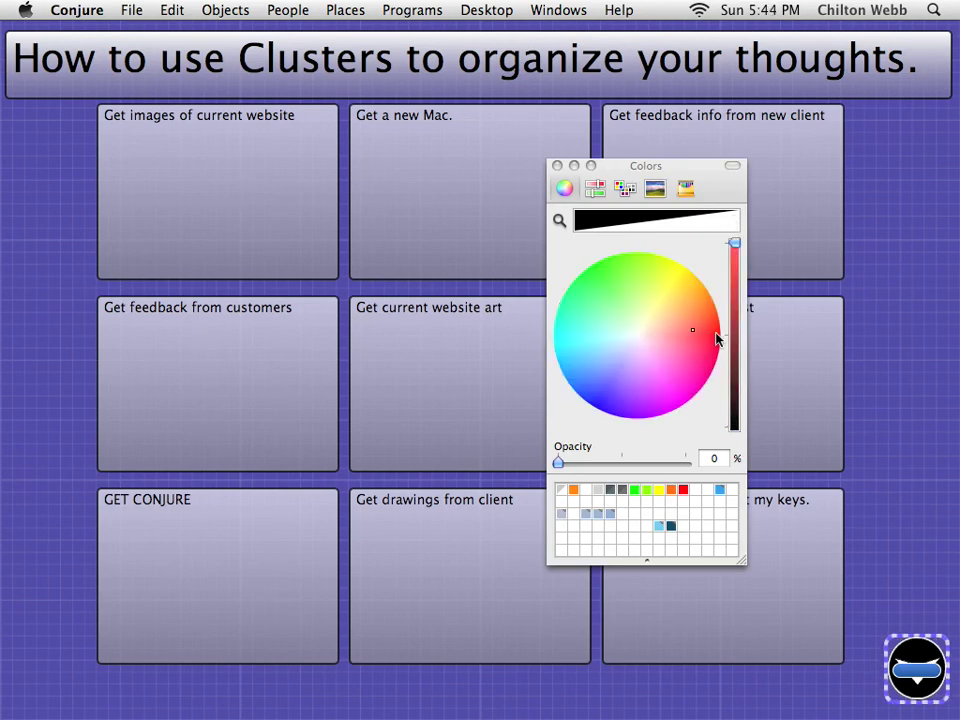
pyautogui.moveTo(706, 166); pyautogui.dragTo(906, 170)
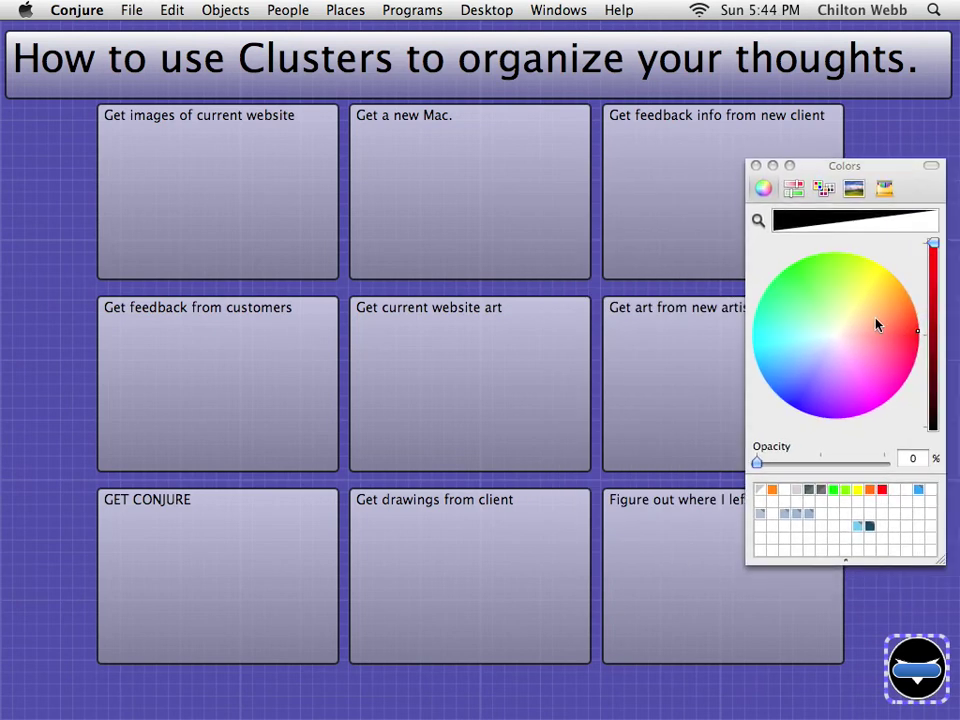
pyautogui.moveTo(867, 465); pyautogui.dragTo(922, 474)
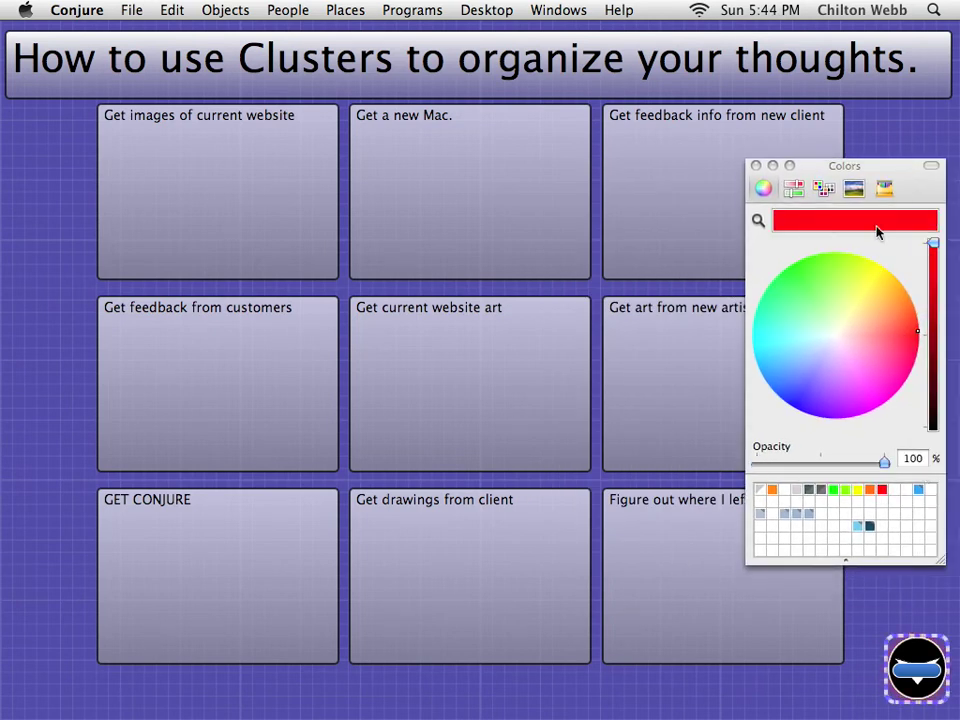
pyautogui.moveTo(798, 230); pyautogui.dragTo(427, 220)
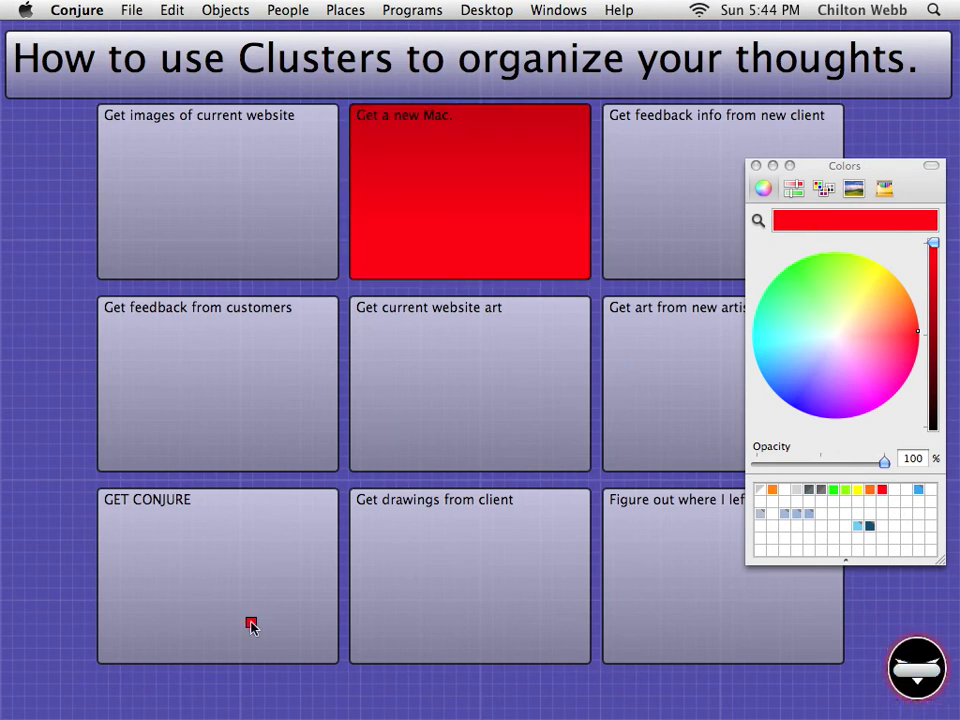
pyautogui.moveTo(251, 625); pyautogui.dragTo(212, 574)
pyautogui.click(436, 176)
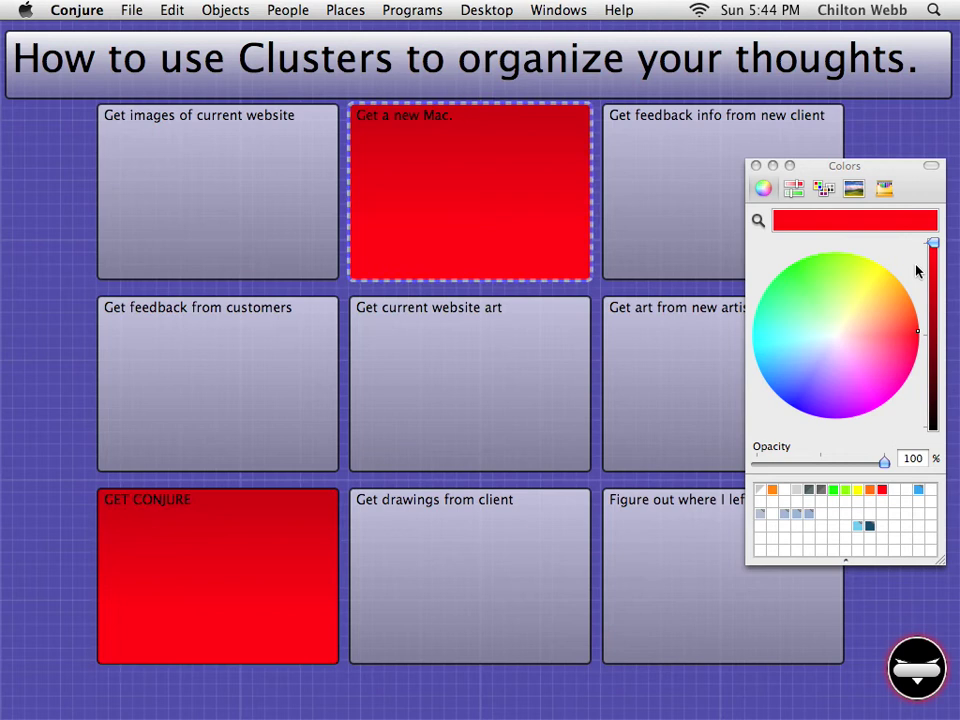
pyautogui.moveTo(918, 270); pyautogui.dragTo(957, 333)
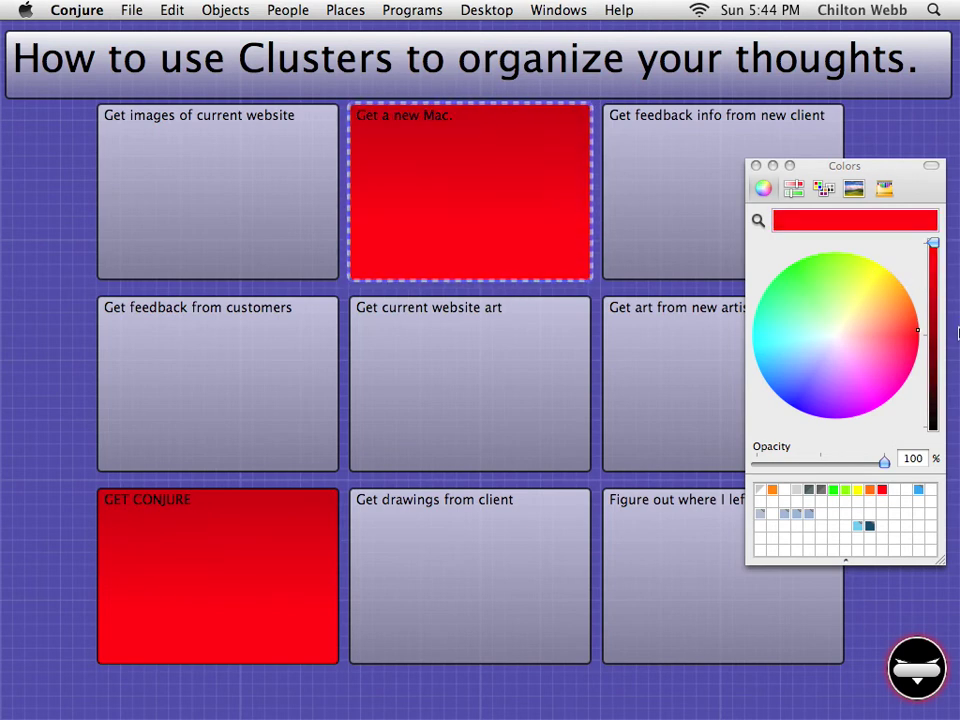
# Recolour the "GET CONJURE" note amber yellow and the "Get feedback info from new client" note yellow-green.
pyautogui.click(150, 559)
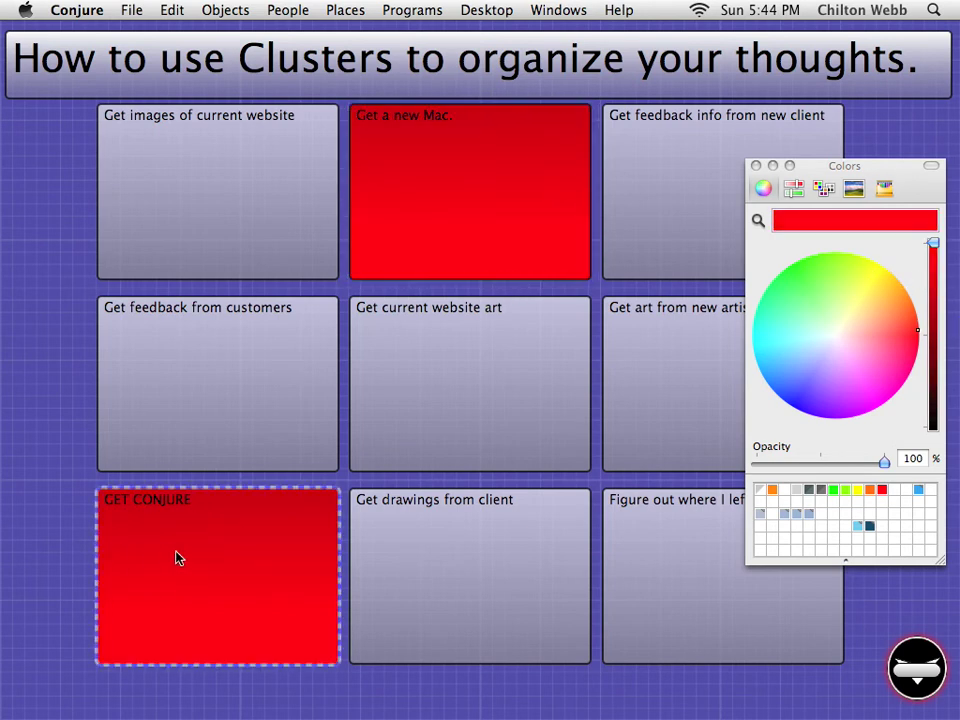
pyautogui.click(894, 273)
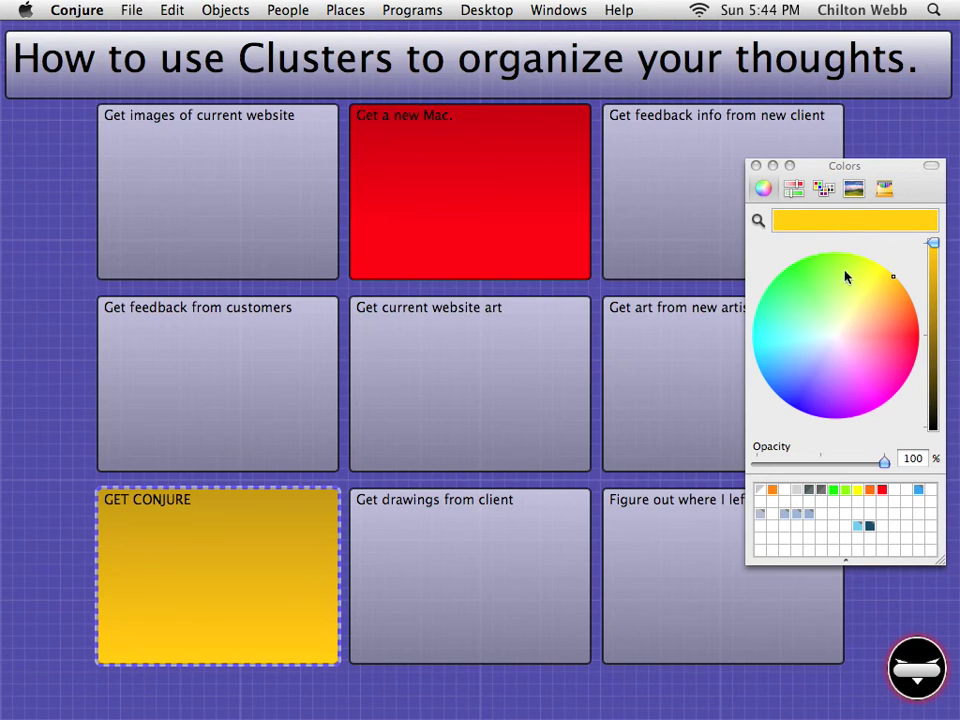
pyautogui.click(712, 224)
pyautogui.click(849, 255)
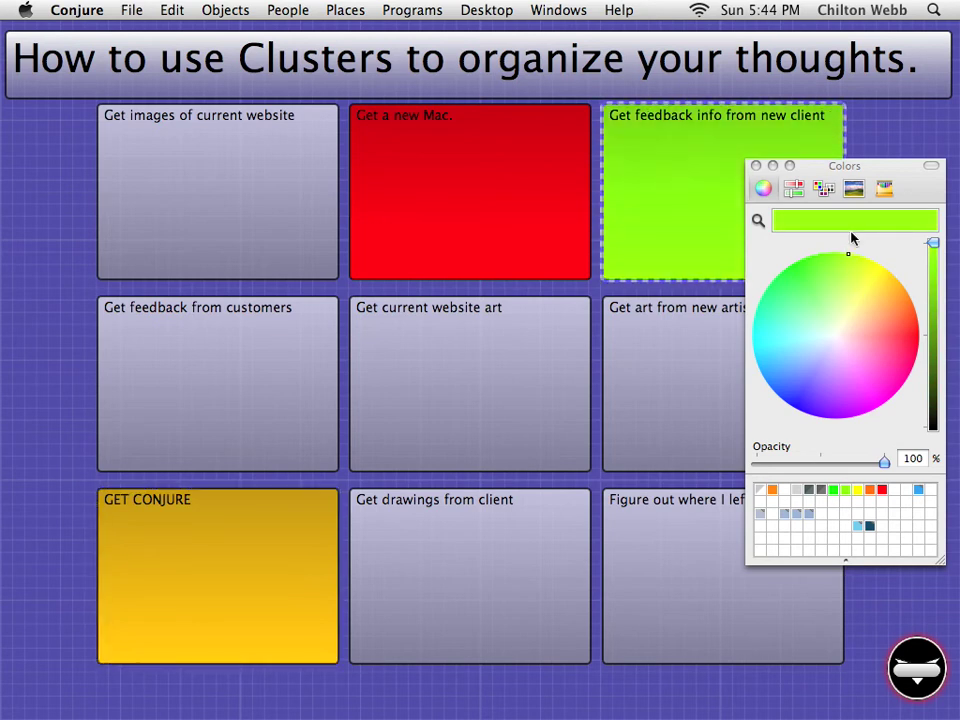
# Colour the current website images, customer feedback and current website art notes bright green, and the new artist note turquoise green.
pyautogui.click(279, 171)
pyautogui.moveTo(846, 254); pyautogui.dragTo(815, 240)
pyautogui.click(215, 347)
pyautogui.moveTo(808, 310); pyautogui.dragTo(748, 240)
pyautogui.click(476, 350)
pyautogui.moveTo(827, 354); pyautogui.dragTo(776, 266)
pyautogui.click(639, 367)
pyautogui.moveTo(860, 310); pyautogui.dragTo(727, 280)
# Colour the "Get drawings from client" and "Figure out where I left my keys." notes red, and dismiss the colour picker.
pyautogui.click(495, 567)
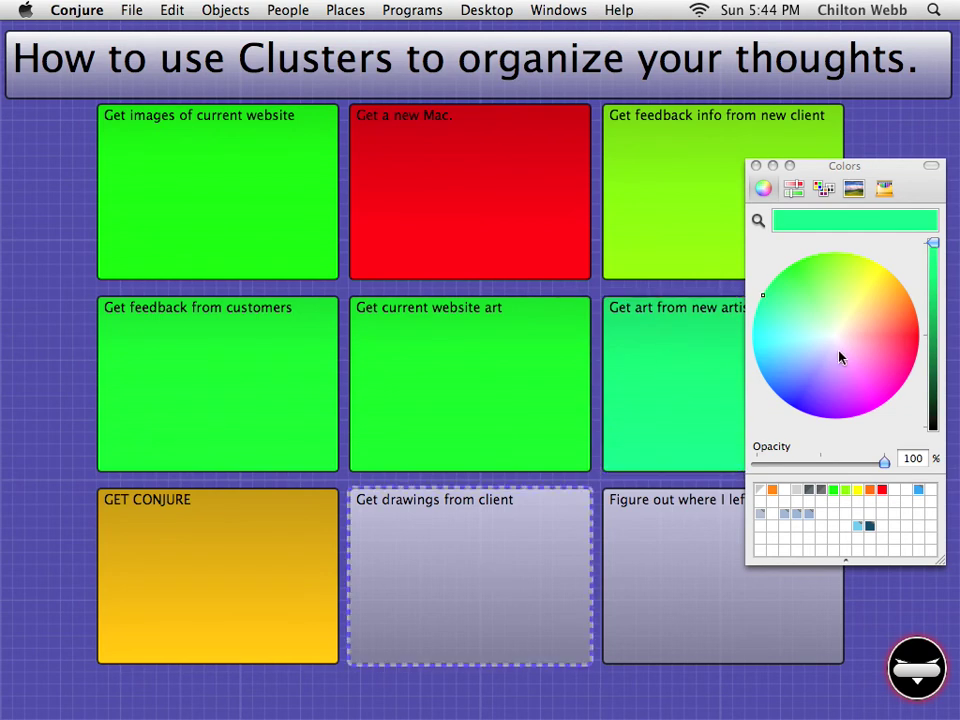
pyautogui.moveTo(840, 358)
pyautogui.mouseDown()
pyautogui.moveTo(851, 226)
pyautogui.moveTo(940, 335)
pyautogui.moveTo(957, 342)
pyautogui.mouseUp()
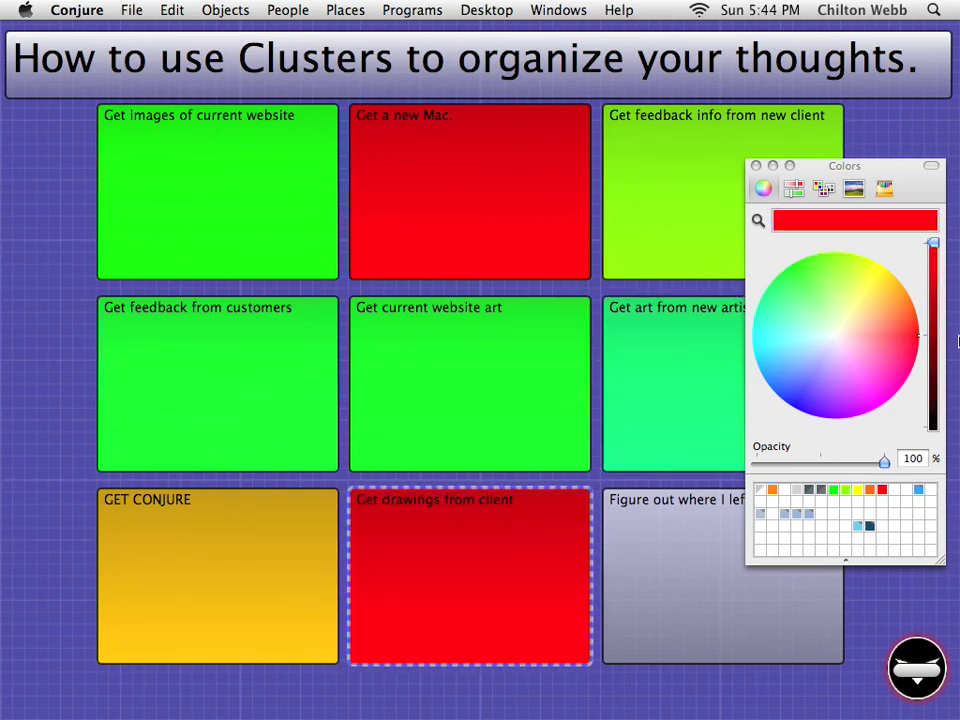
pyautogui.click(690, 536)
pyautogui.moveTo(885, 418); pyautogui.dragTo(940, 342)
pyautogui.click(756, 166)
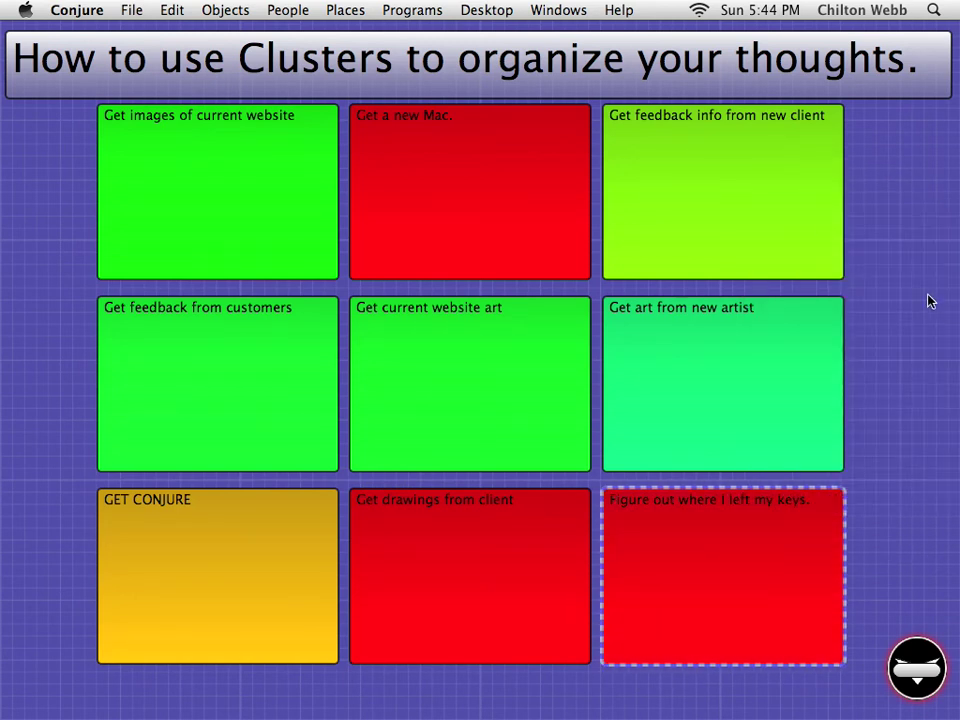
# Name the new empty cluster in the middle of the desktop "Things I Finished".
pyautogui.press('super+i')
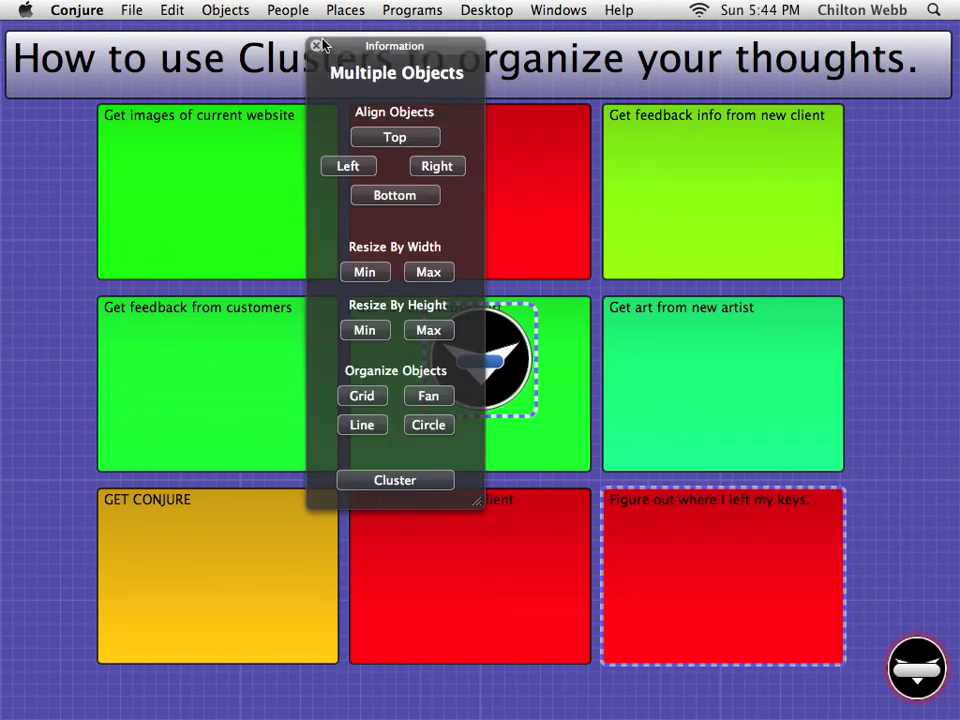
pyautogui.click(60, 355)
pyautogui.click(500, 355)
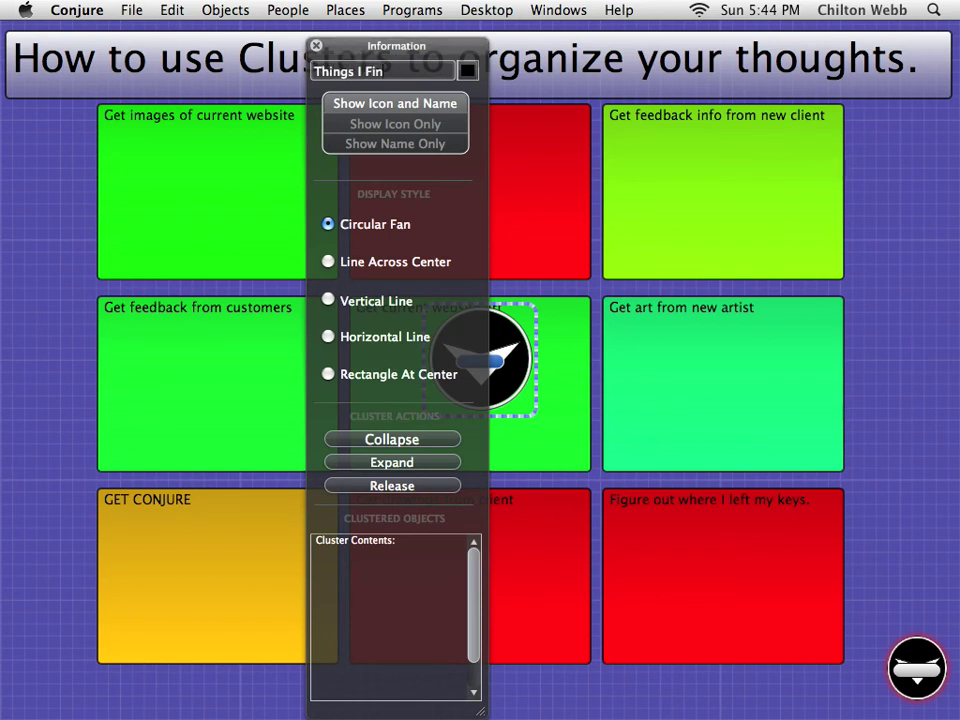
pyautogui.write('d')
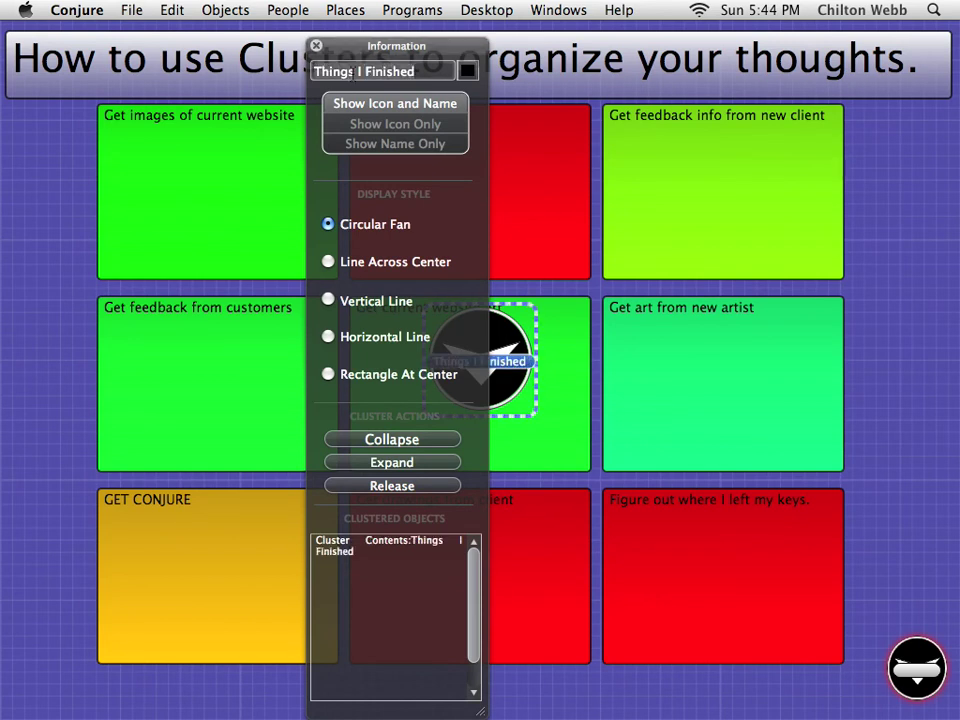
pyautogui.click(316, 47)
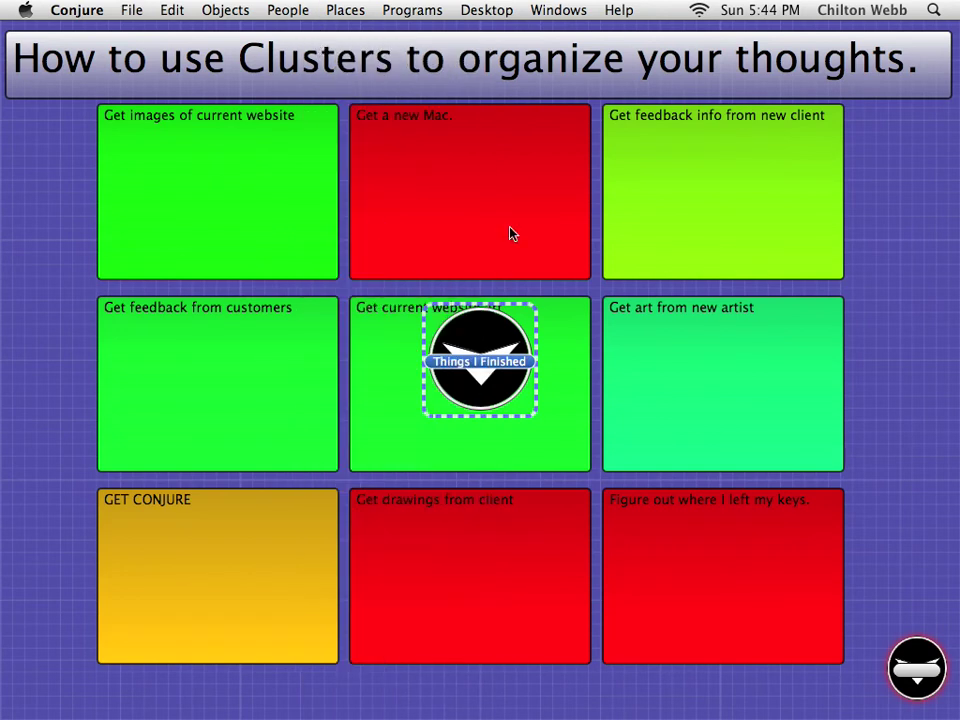
# Transfer the "Get a new Mac." and "Figure out where I left my keys." notes from the main cluster into "Things I Finished".
pyautogui.moveTo(694, 523); pyautogui.dragTo(755, 651)
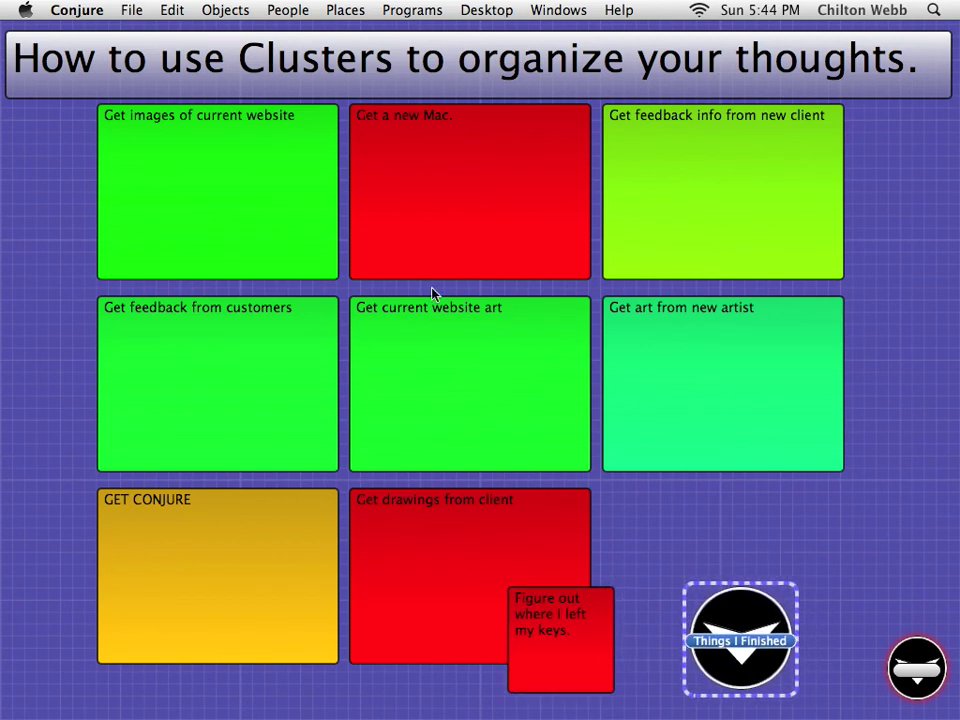
pyautogui.moveTo(437, 227); pyautogui.dragTo(879, 551)
pyautogui.moveTo(712, 567); pyautogui.dragTo(909, 686)
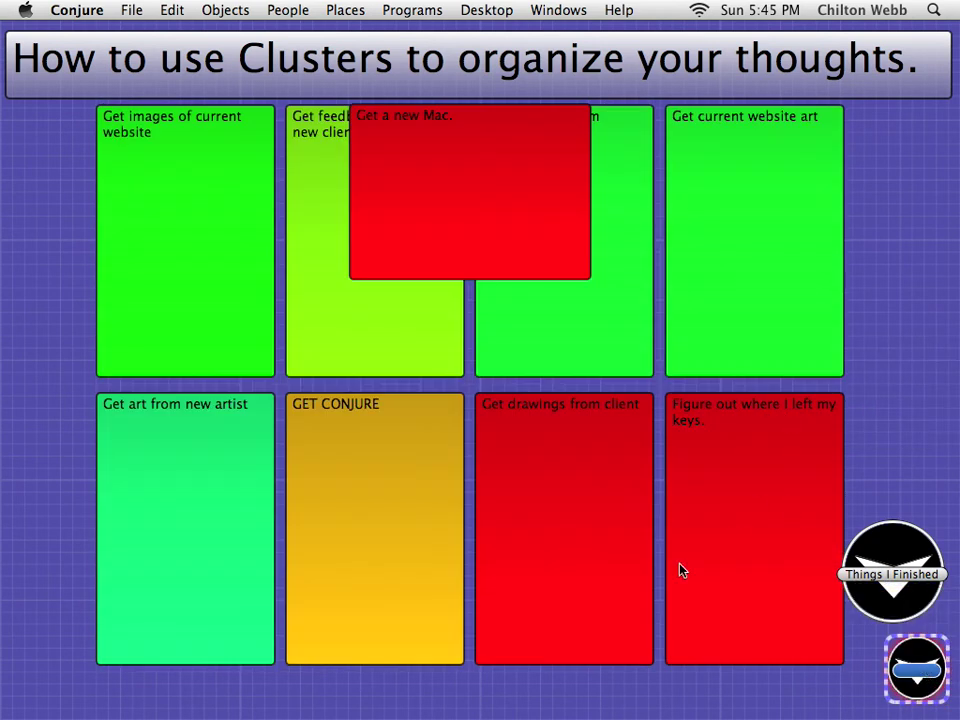
pyautogui.moveTo(749, 474); pyautogui.dragTo(917, 671)
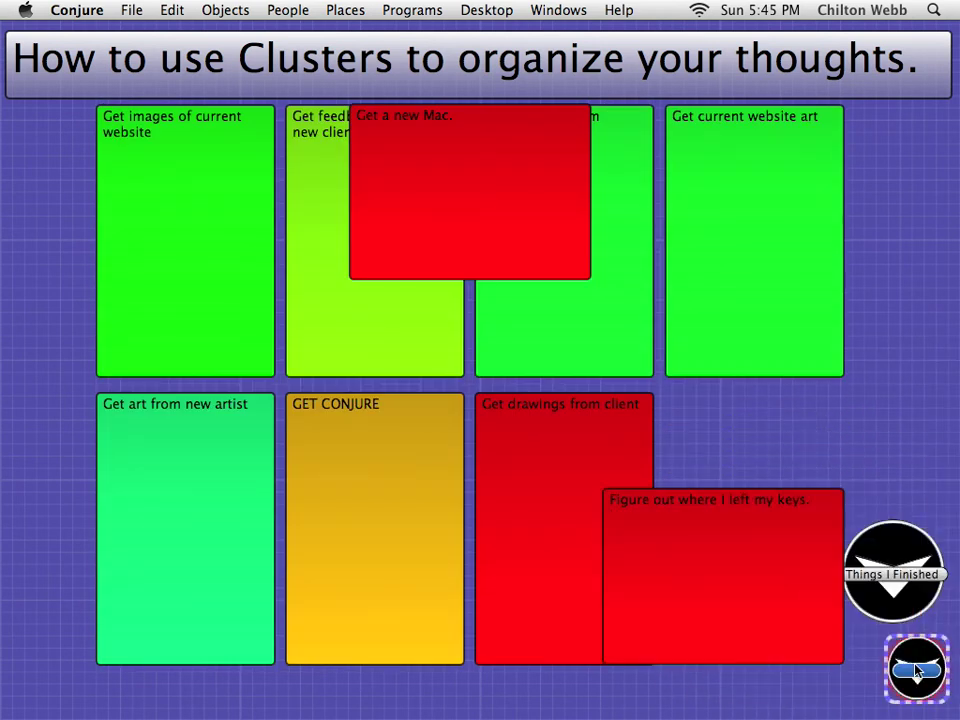
pyautogui.click(893, 560)
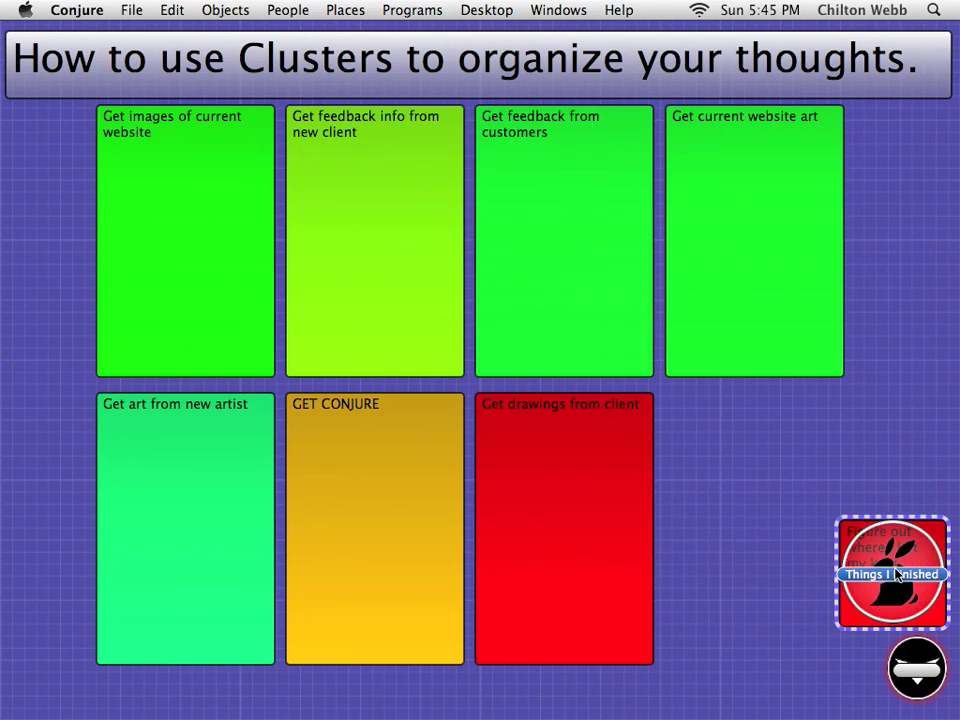
# Move the "Things I Finished" cluster into the gap beside the client drawings note and expand it.
pyautogui.moveTo(893, 562); pyautogui.dragTo(765, 615)
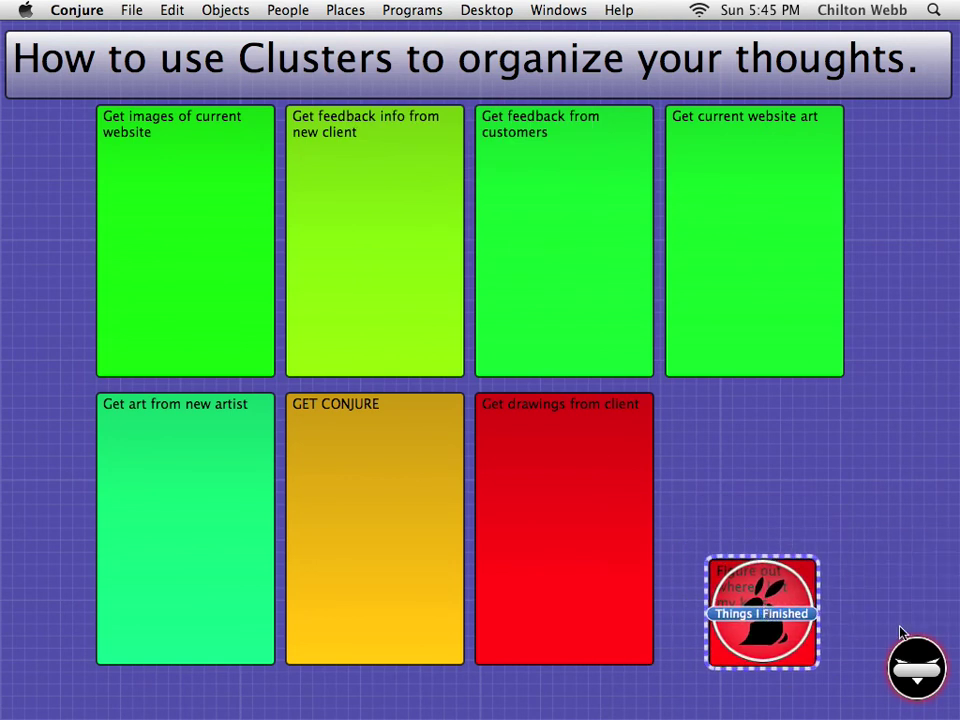
pyautogui.click(919, 664)
pyautogui.click(919, 664)
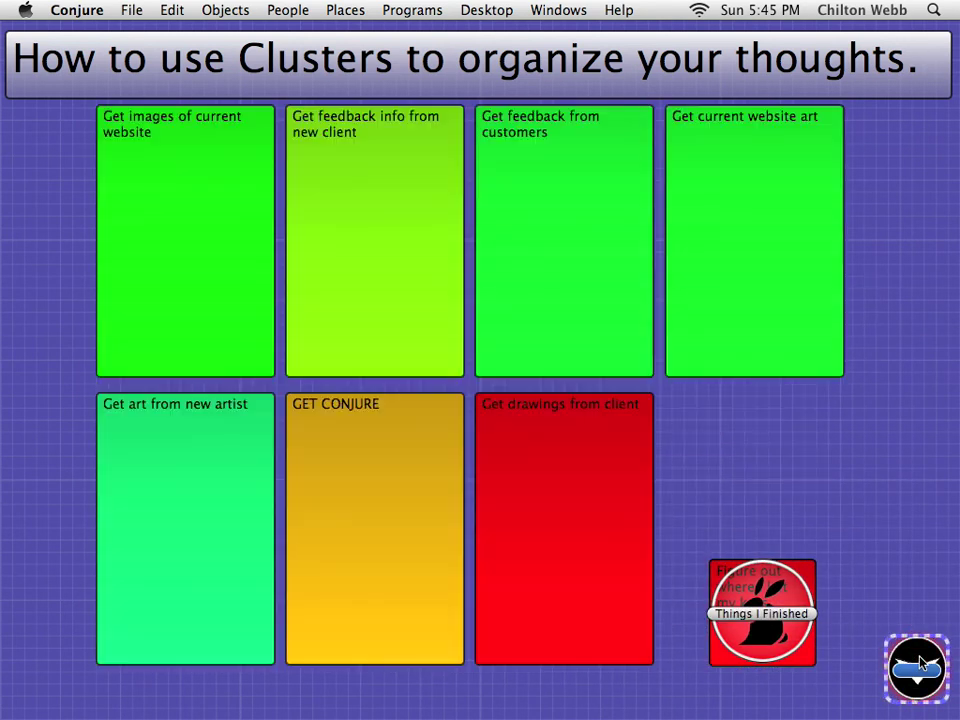
pyautogui.click(760, 598)
pyautogui.click(760, 598)
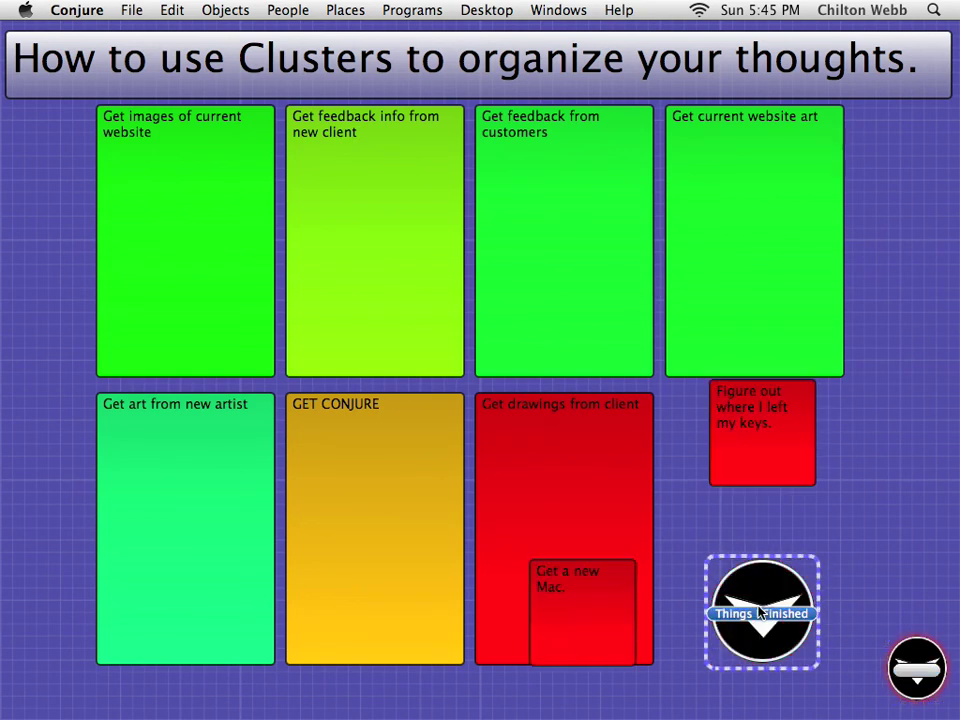
# Move "Things I Finished" to the desktop's right edge, shrink its icon, and set its display style to Vertical Line.
pyautogui.moveTo(760, 600); pyautogui.dragTo(898, 517)
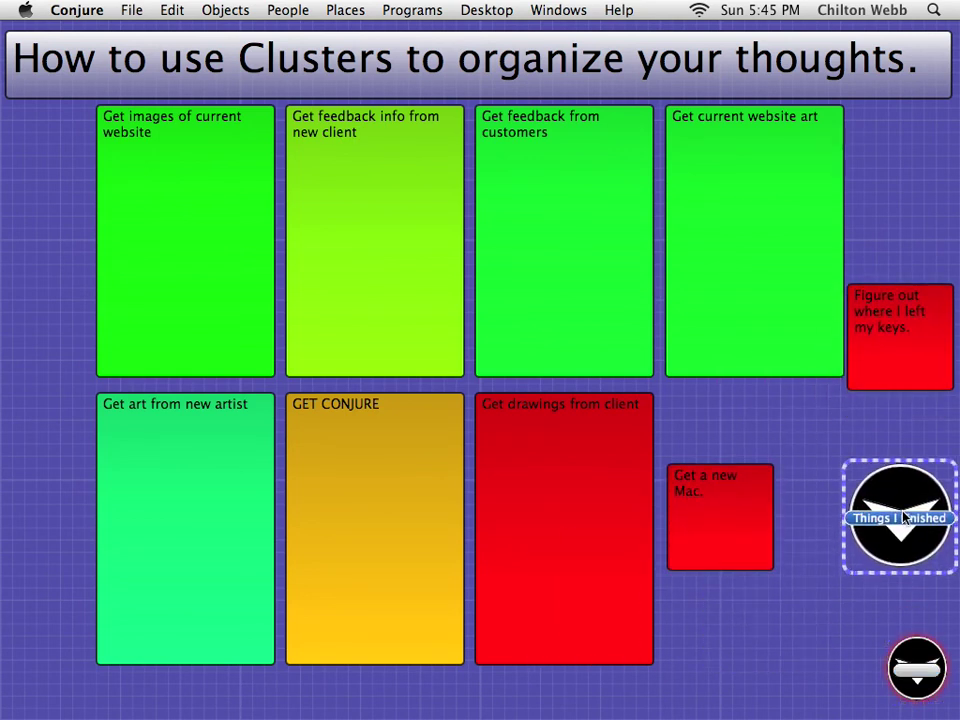
pyautogui.click(898, 517)
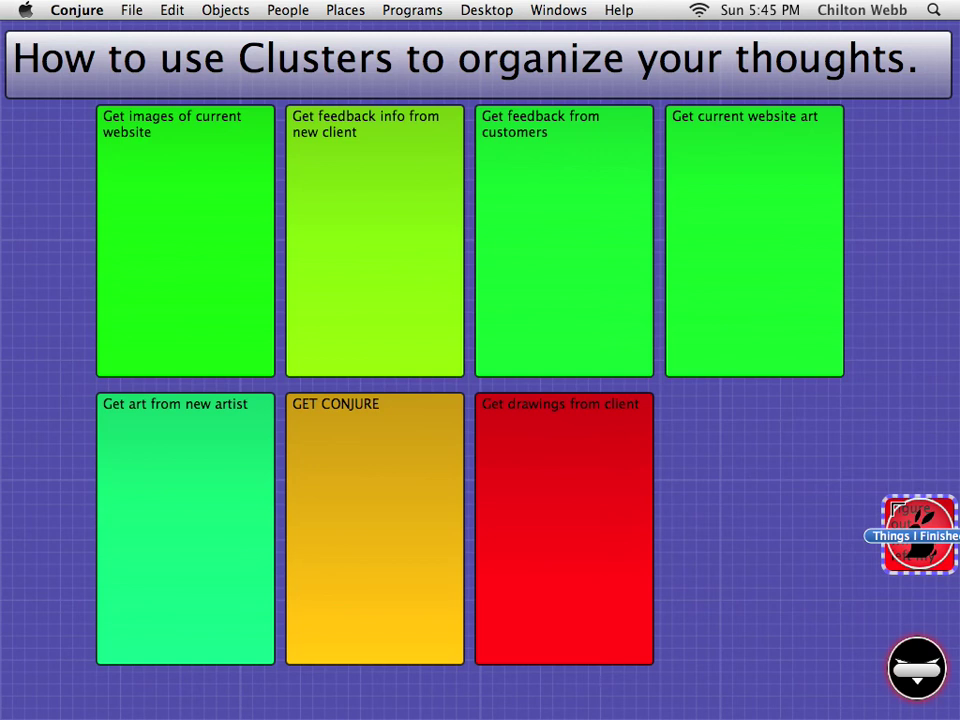
pyautogui.press('super+i')
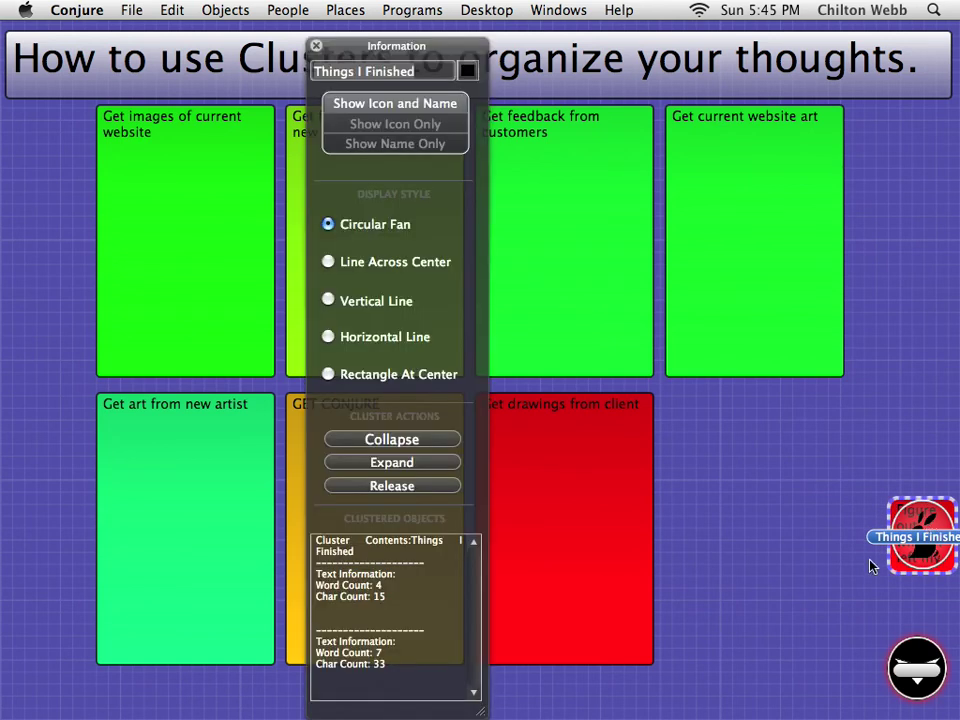
pyautogui.click(360, 300)
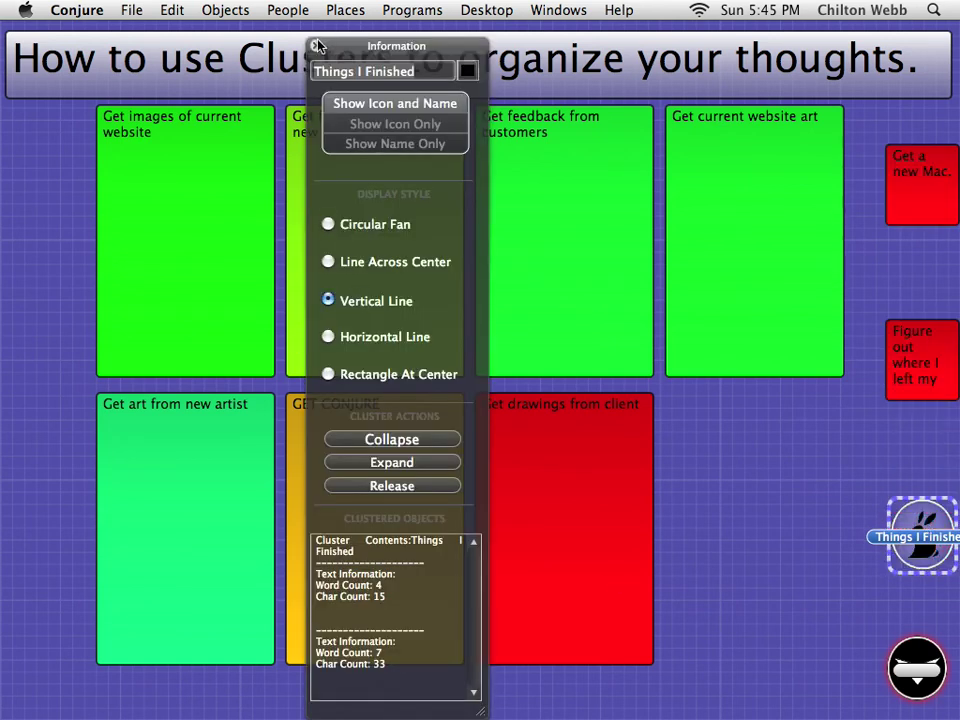
# Collapse the "Things I Finished" cluster and move it beside the "Get current website art" note, below the title.
pyautogui.click(316, 46)
pyautogui.moveTo(921, 533)
pyautogui.mouseDown()
pyautogui.moveTo(921, 471)
pyautogui.moveTo(909, 533)
pyautogui.mouseUp()
pyautogui.click(909, 533)
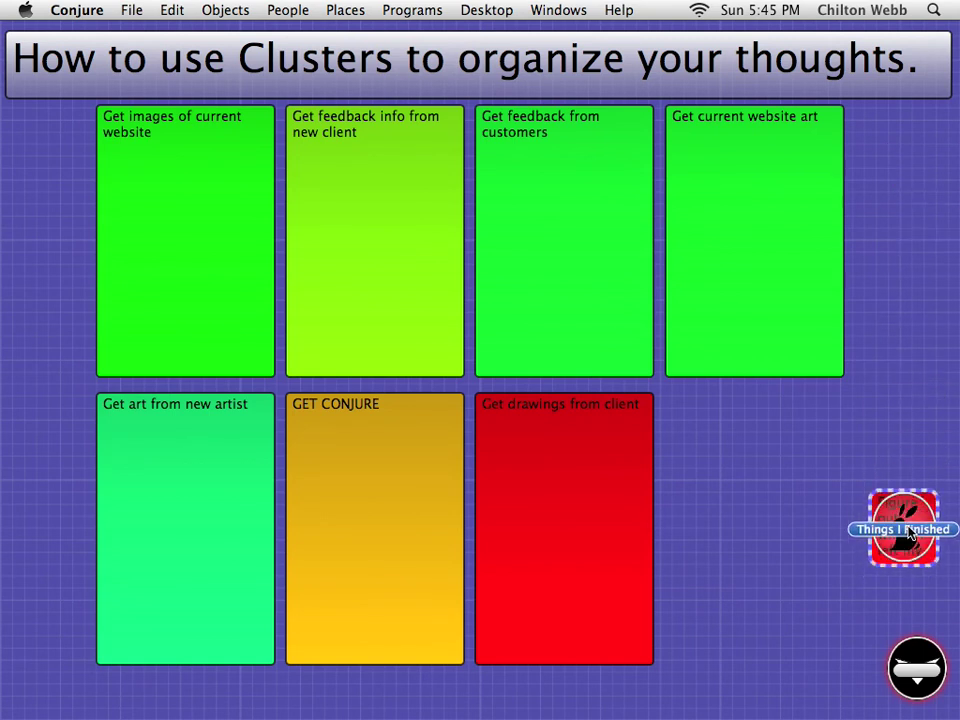
pyautogui.click(910, 535)
pyautogui.moveTo(910, 535); pyautogui.dragTo(916, 161)
pyautogui.click(916, 161)
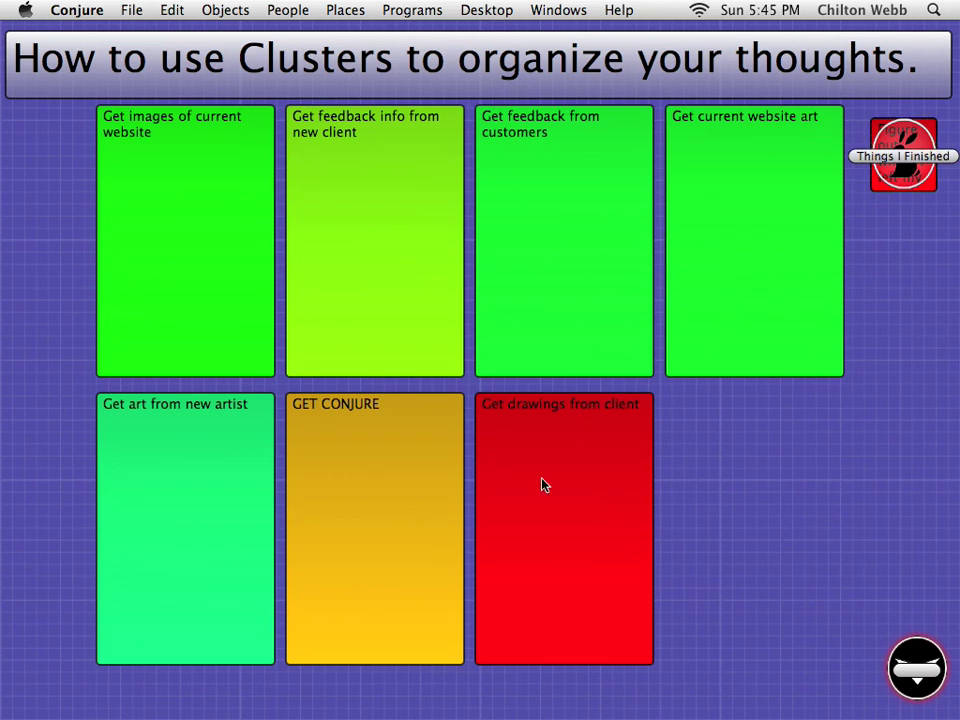
# Colour the "GET CONJURE" note bright red at 100% opacity.
pyautogui.click(420, 493)
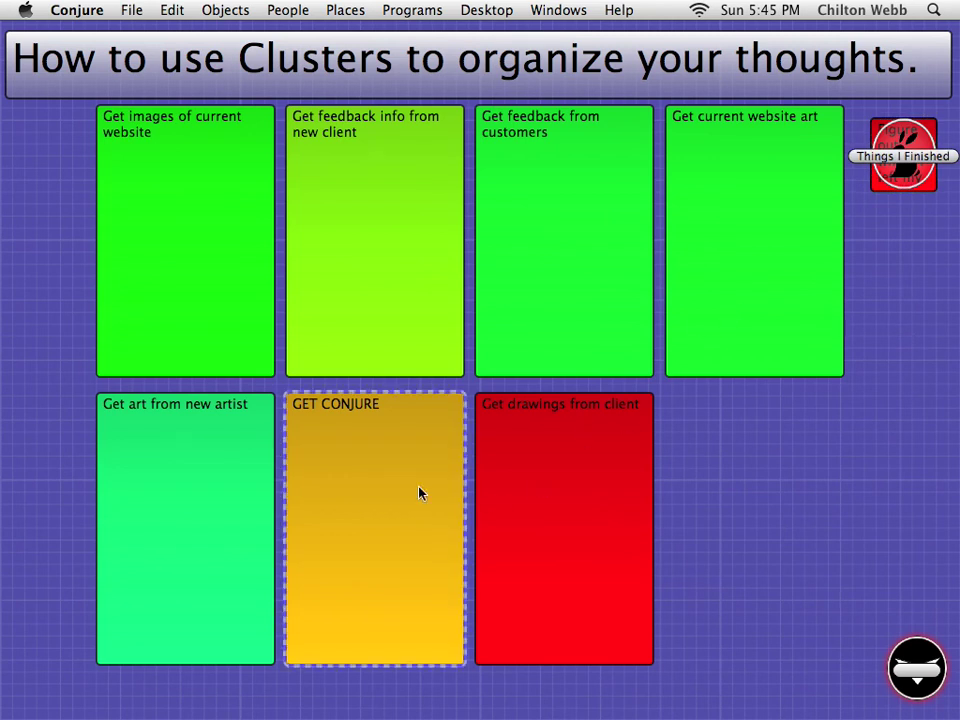
pyautogui.press('super+shift+c')
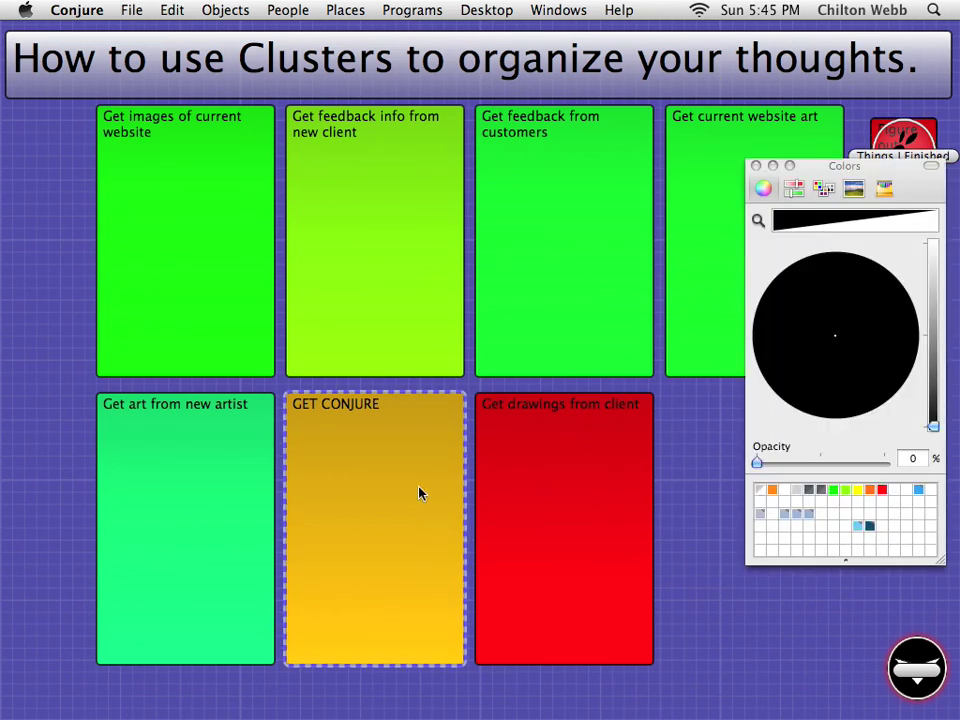
pyautogui.click(887, 461)
pyautogui.moveTo(932, 428); pyautogui.dragTo(936, 222)
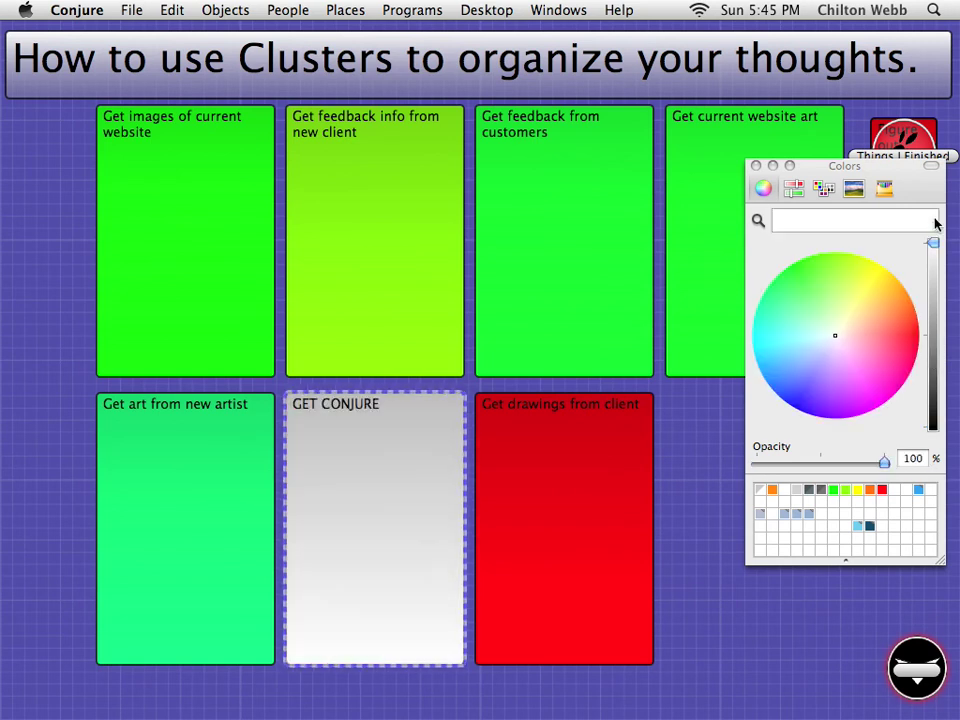
pyautogui.moveTo(887, 369); pyautogui.dragTo(919, 334)
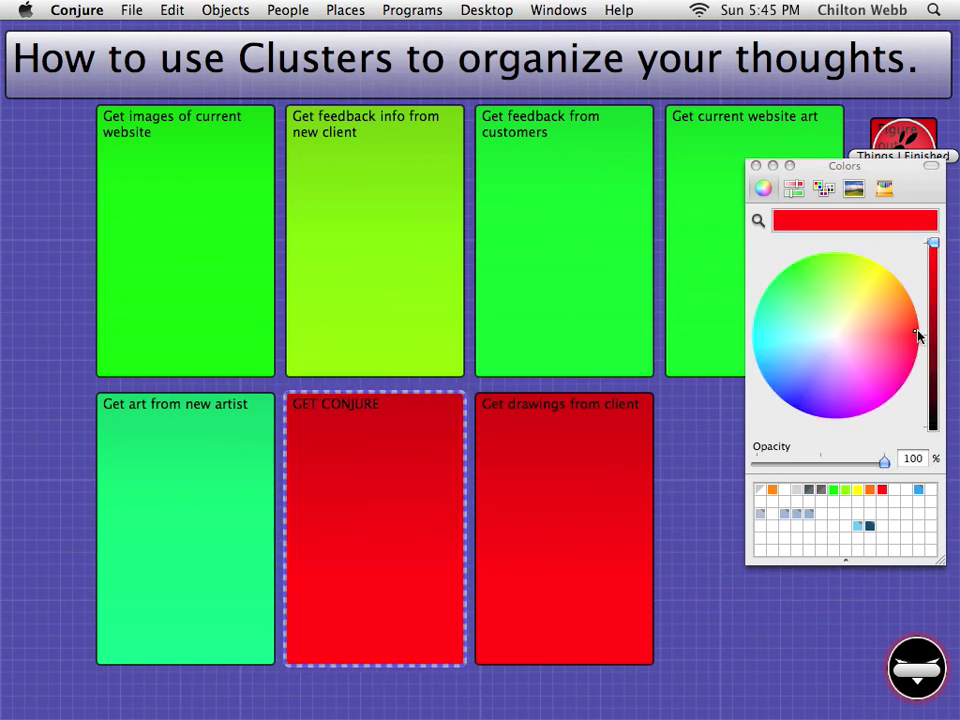
# Colour the "Get drawings from client" note bright yellow and close the colour picker.
pyautogui.click(538, 467)
pyautogui.moveTo(851, 321); pyautogui.dragTo(881, 266)
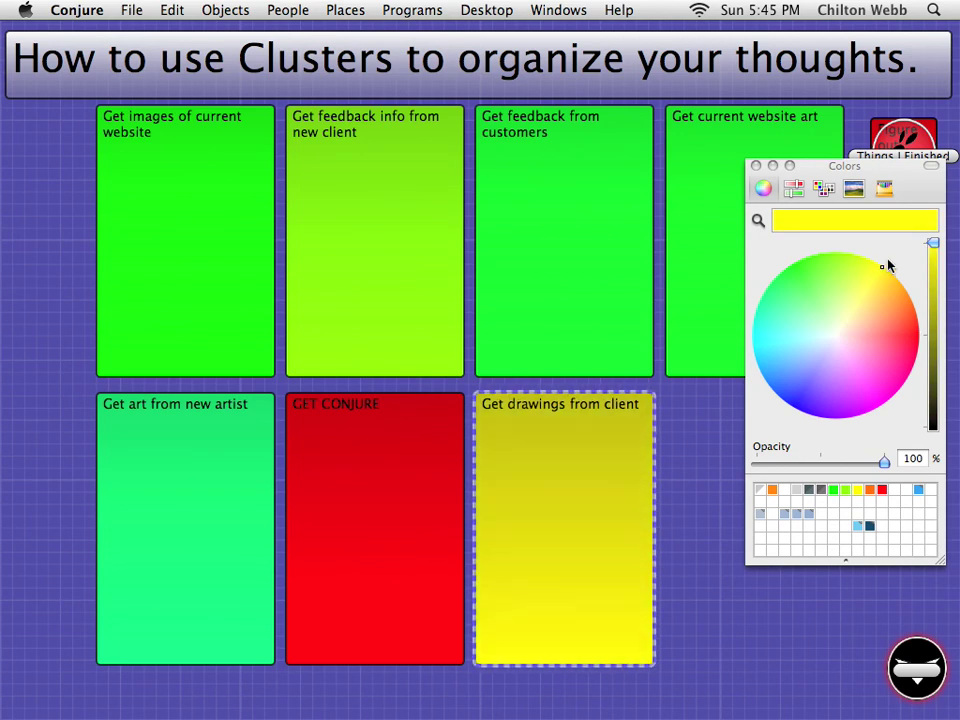
pyautogui.click(755, 165)
pyautogui.click(729, 453)
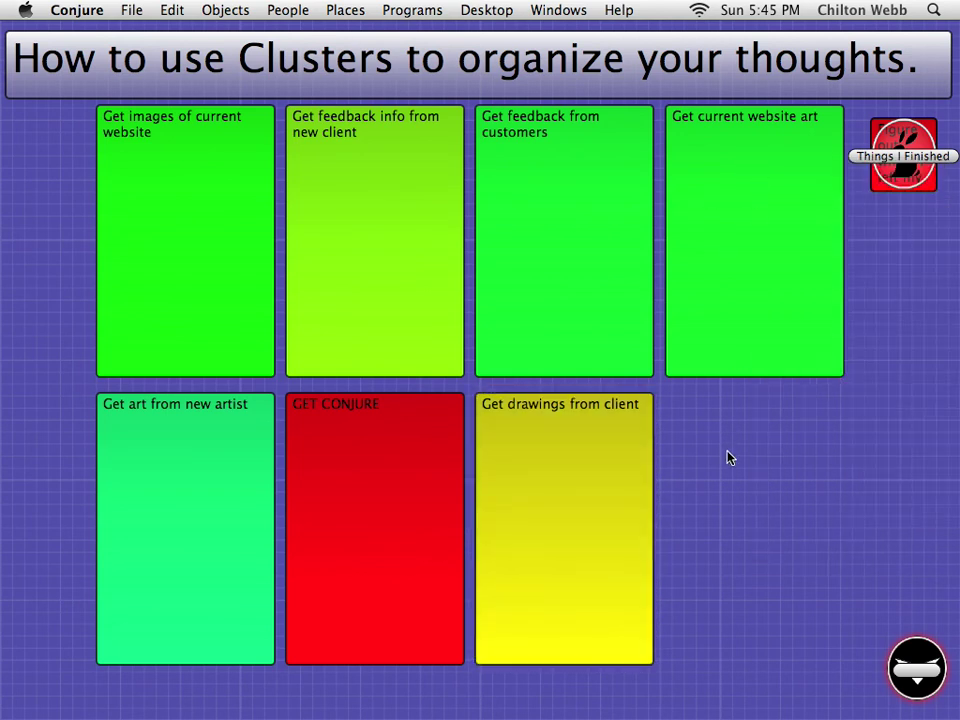
# Take the "GET CONJURE" note out of the main cluster and file it in "Things I Finished".
pyautogui.click(325, 480)
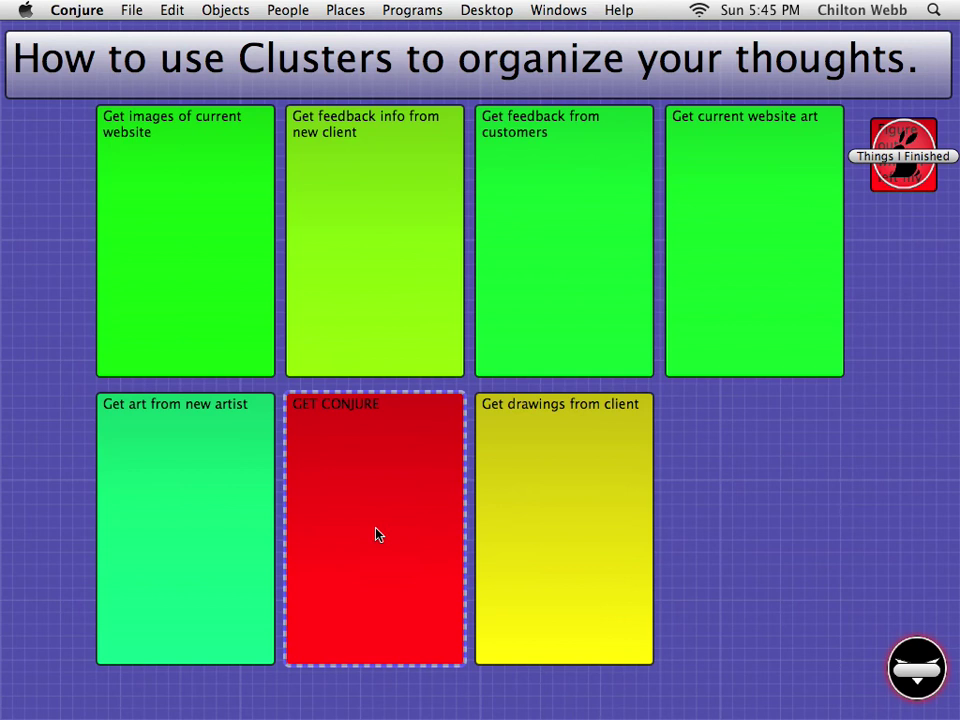
pyautogui.moveTo(381, 536); pyautogui.dragTo(925, 660)
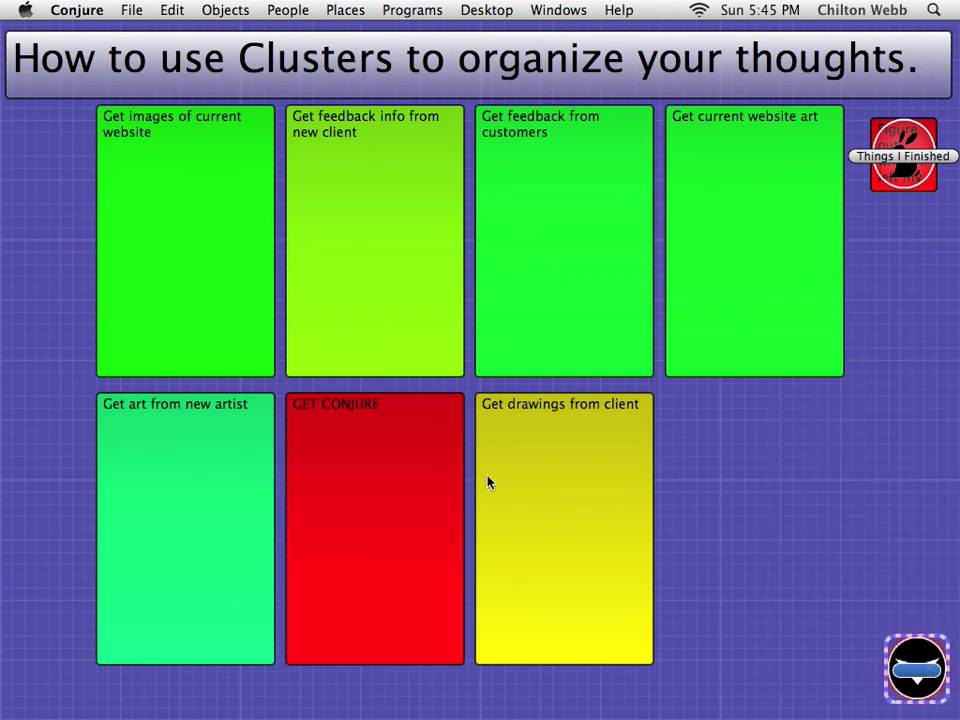
pyautogui.moveTo(345, 483); pyautogui.dragTo(906, 668)
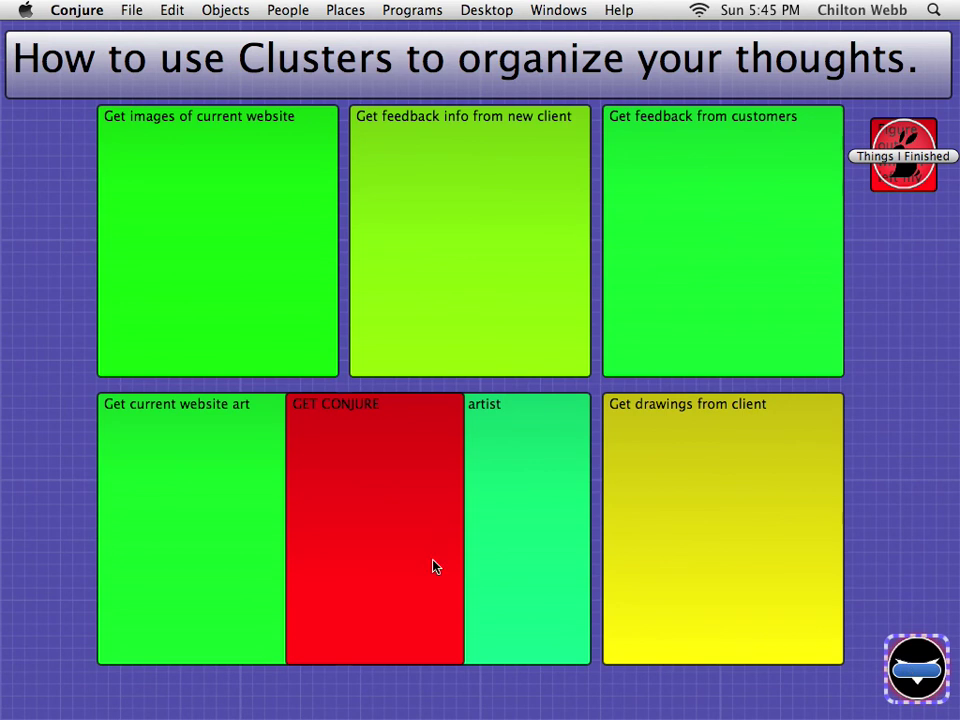
pyautogui.moveTo(432, 567); pyautogui.dragTo(898, 165)
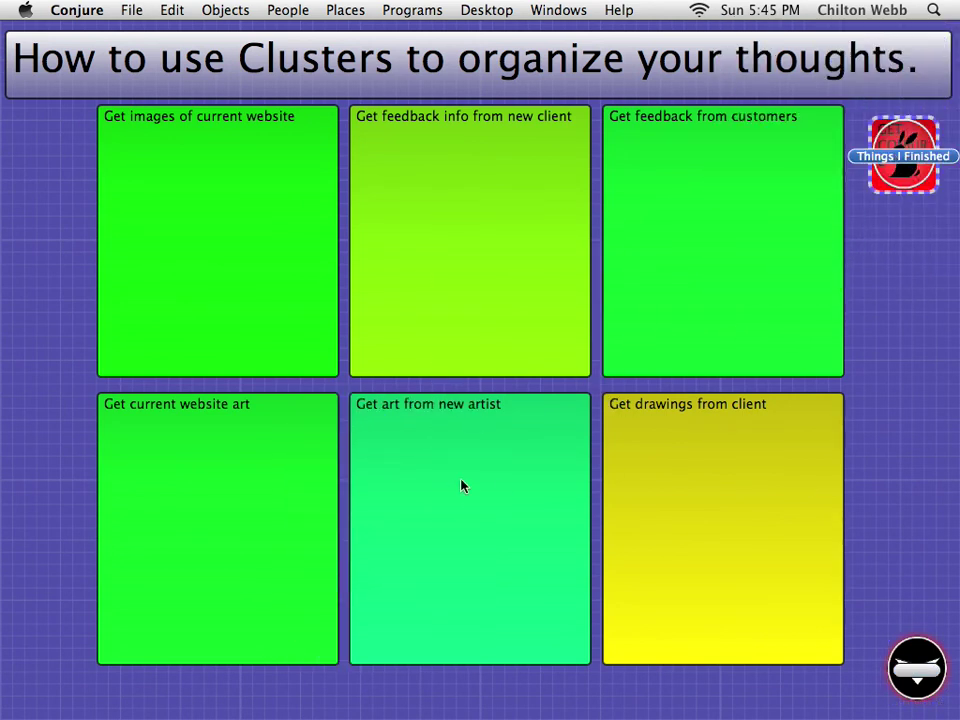
# Delete the "Get current website art" and "Get art from new artist" notes and re-expand the main cluster to rearrange the grid.
pyautogui.moveTo(44, 485); pyautogui.dragTo(437, 590)
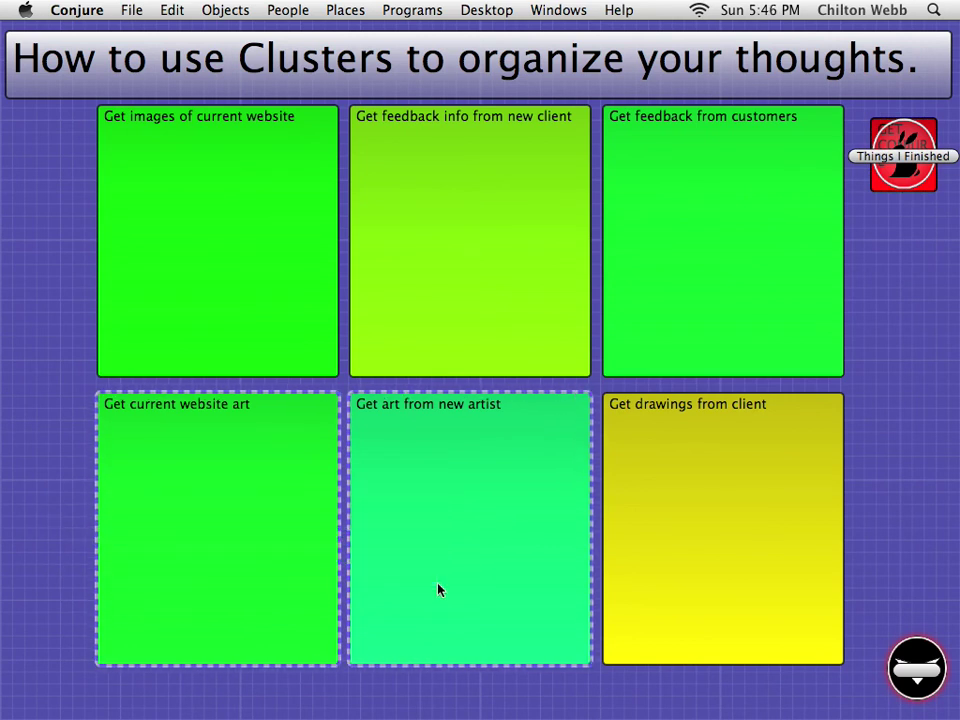
pyautogui.press('Delete')
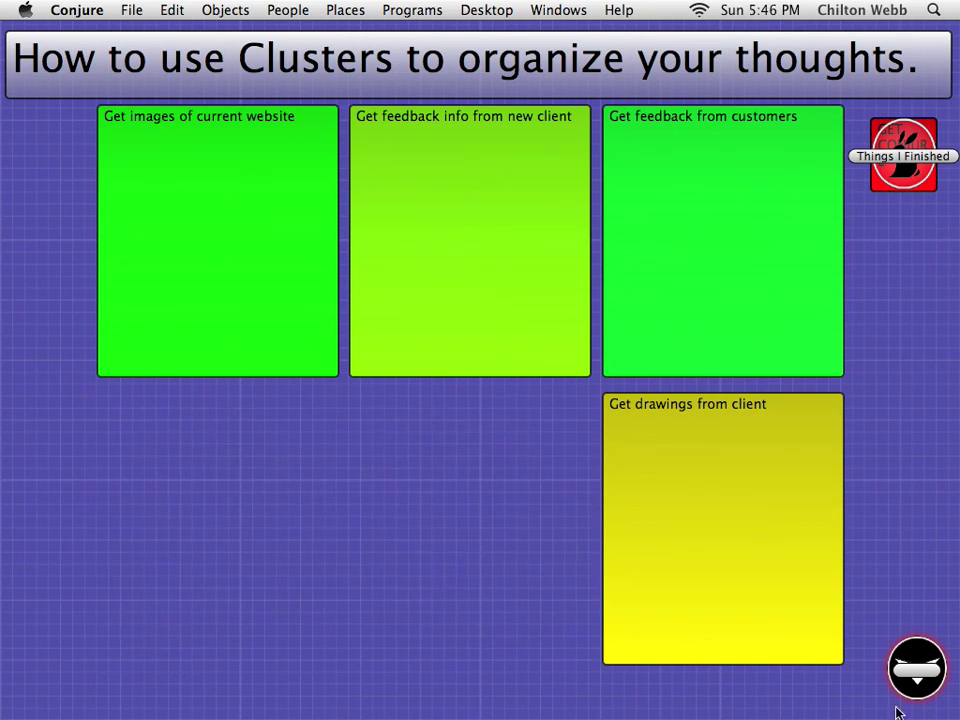
pyautogui.click(916, 664)
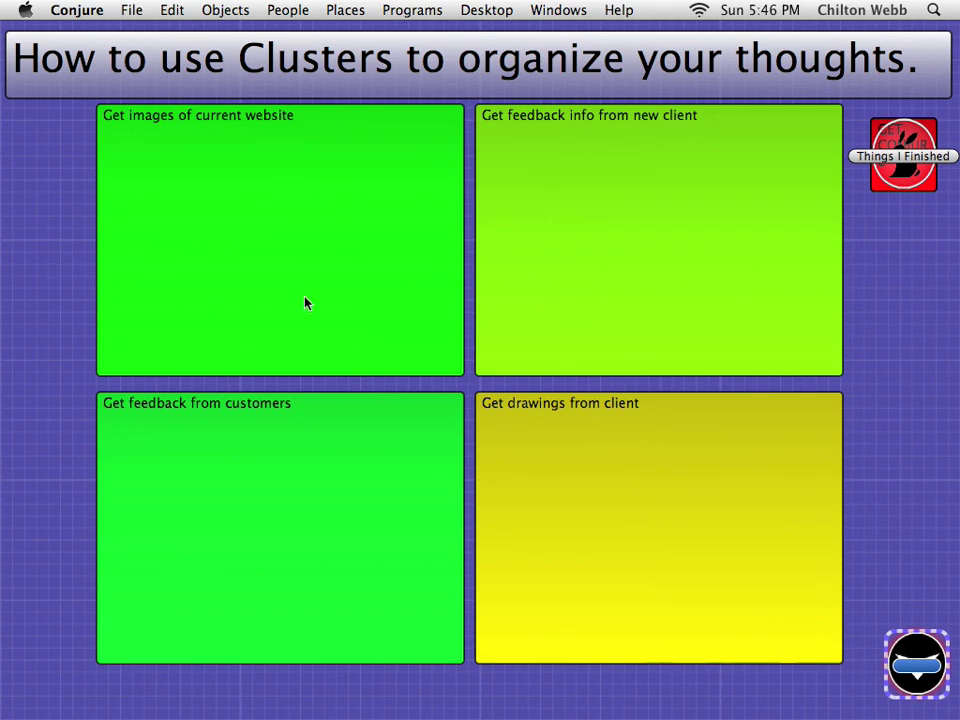
# Transfer the "Get images of current website" and "Get feedback info from new client" notes from the main cluster into "Things I Finished".
pyautogui.moveTo(51, 306); pyautogui.dragTo(920, 161)
pyautogui.moveTo(568, 264); pyautogui.dragTo(910, 167)
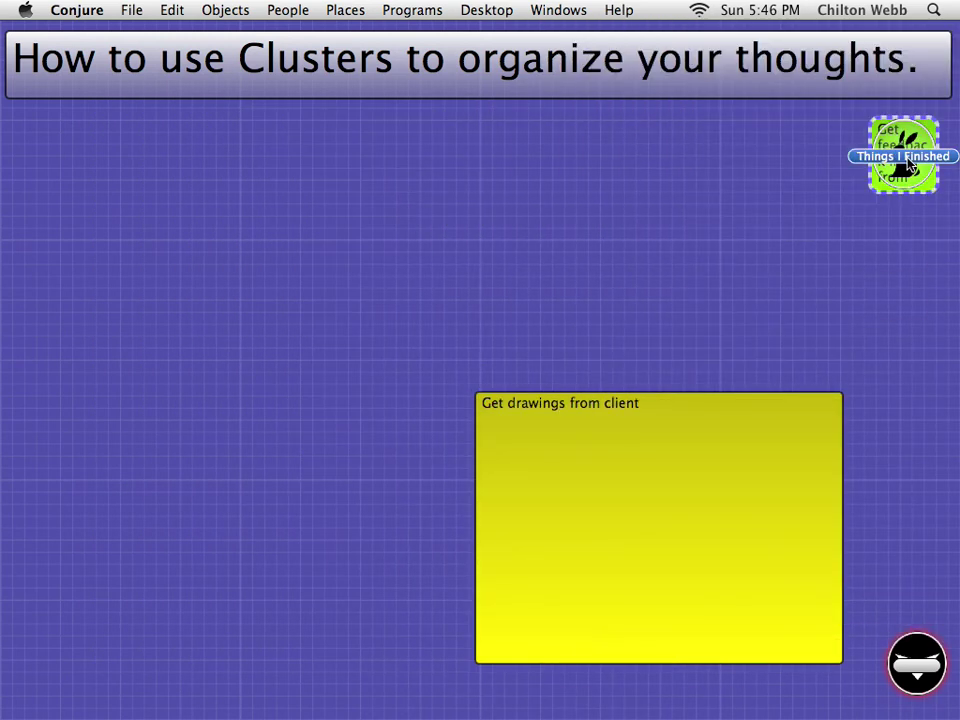
pyautogui.click(910, 670)
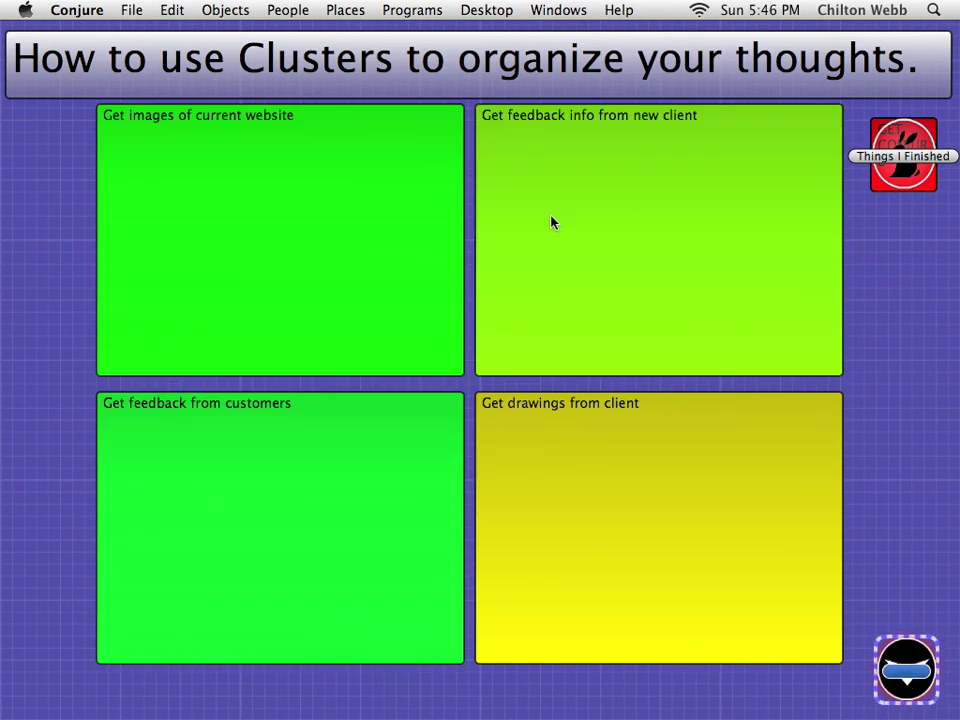
pyautogui.moveTo(56, 216); pyautogui.dragTo(910, 670)
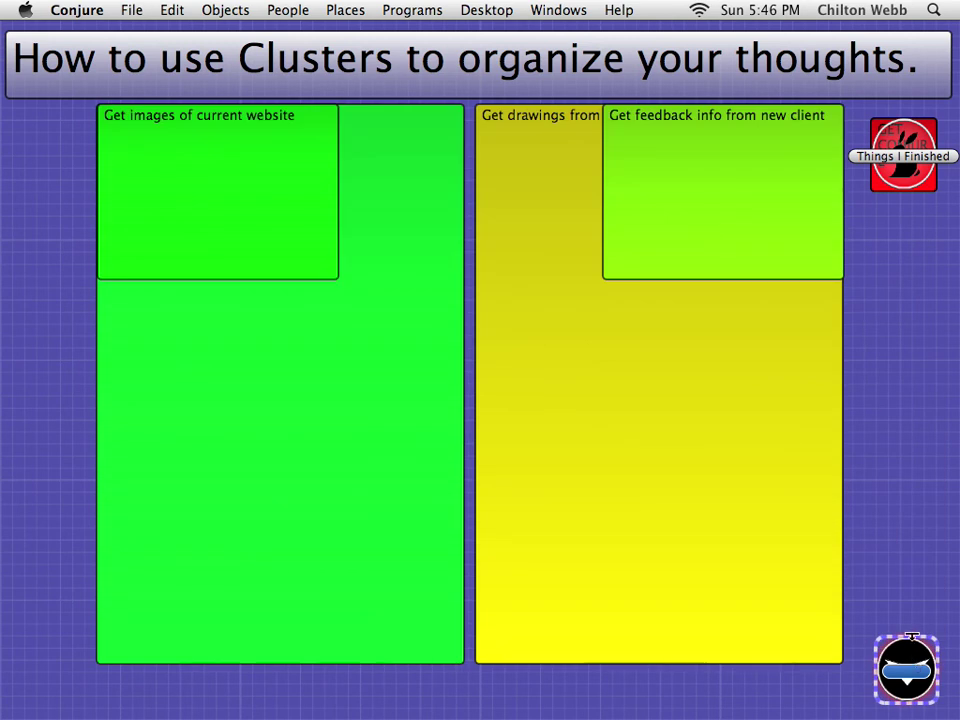
pyautogui.click(906, 184)
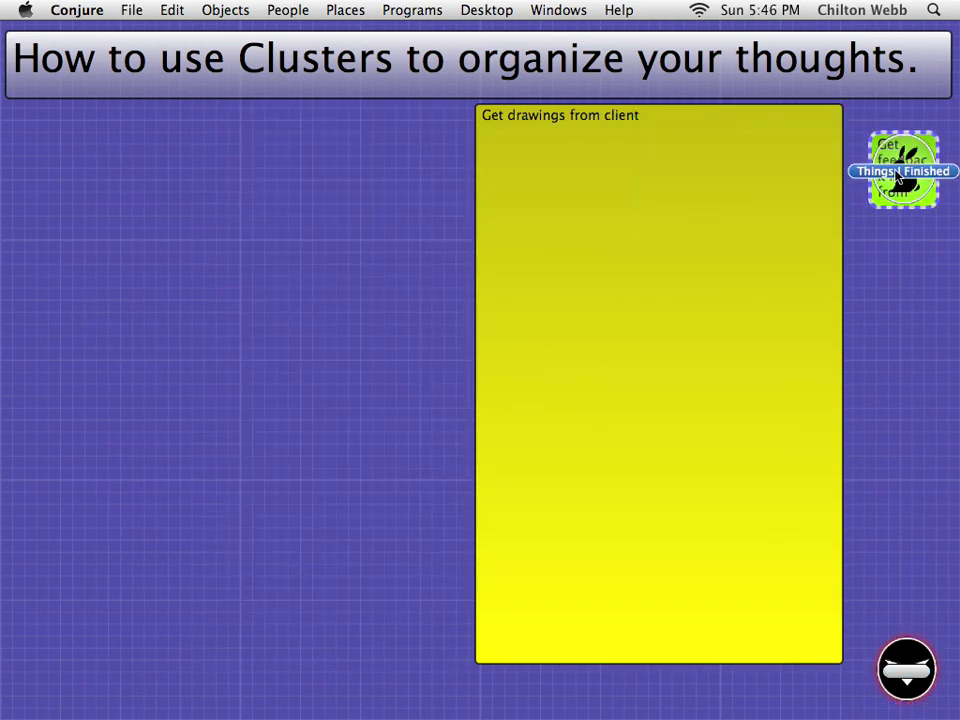
# Try to file "Get feedback from customers" in "Things I Finished" without removing it from the main cluster first, and re-expand the main cluster.
pyautogui.click(908, 670)
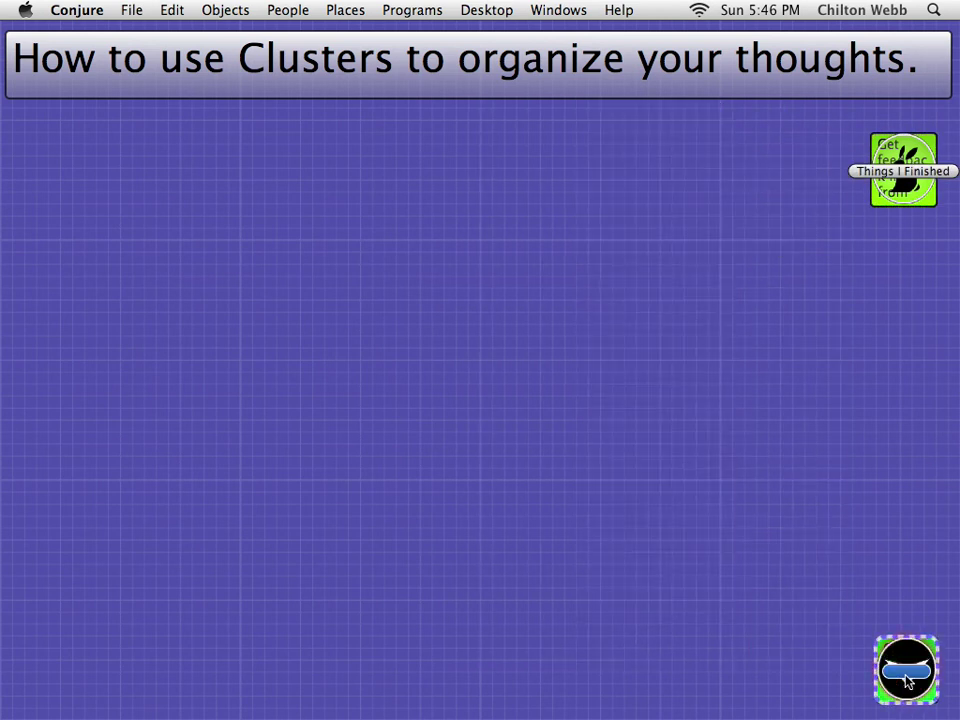
pyautogui.click(908, 670)
pyautogui.moveTo(265, 346); pyautogui.dragTo(908, 184)
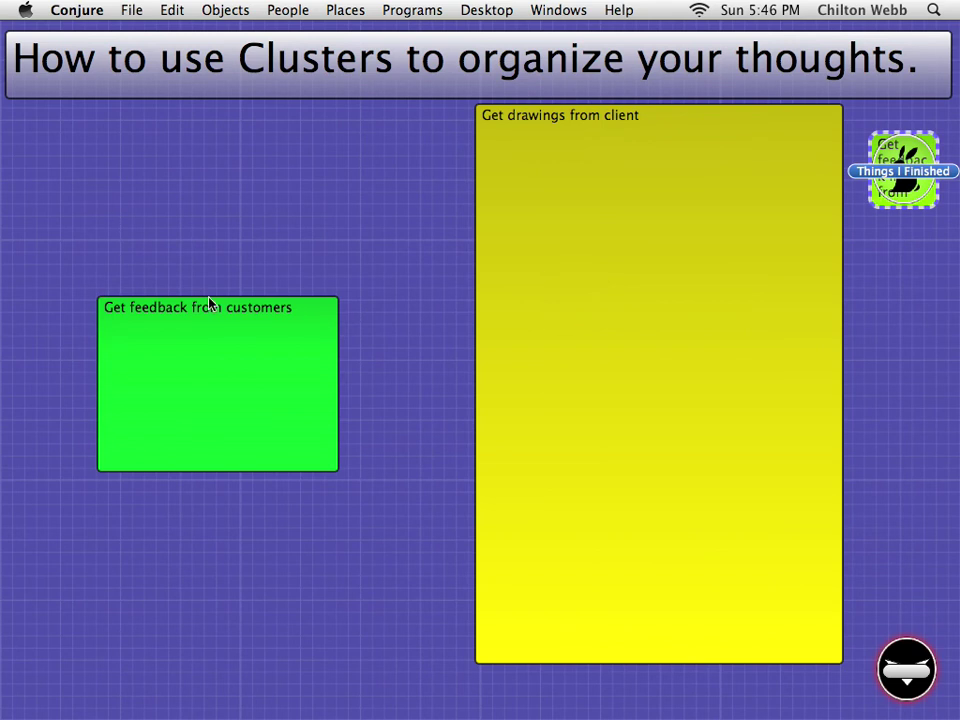
pyautogui.click(907, 672)
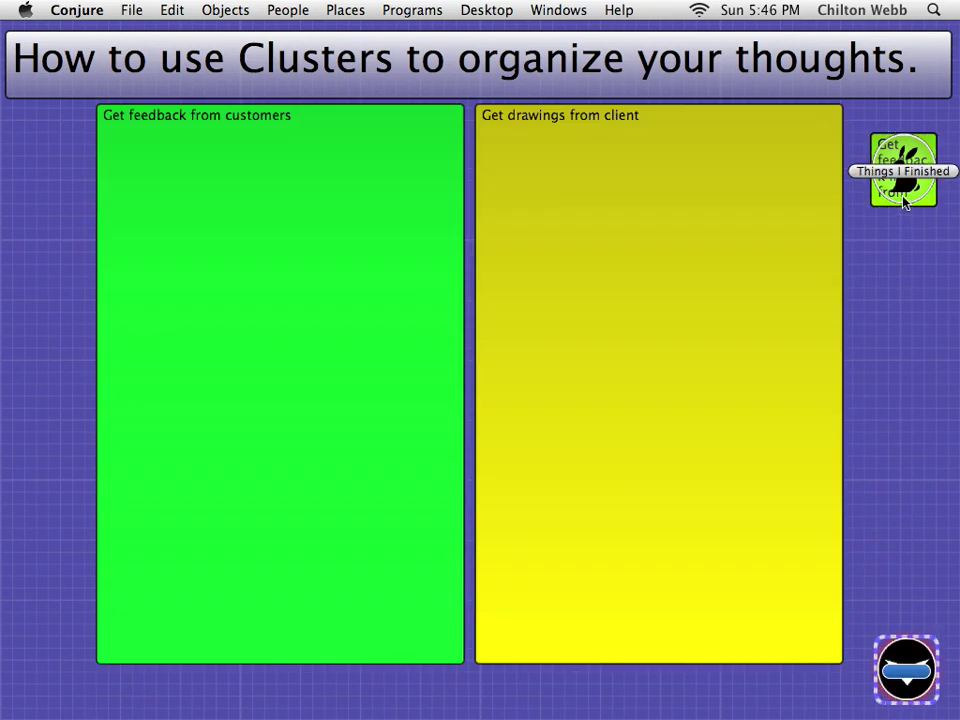
# Move "Things I Finished" to the desktop's lower left edge and expand its notes.
pyautogui.click(905, 174)
pyautogui.moveTo(905, 174); pyautogui.dragTo(52, 585)
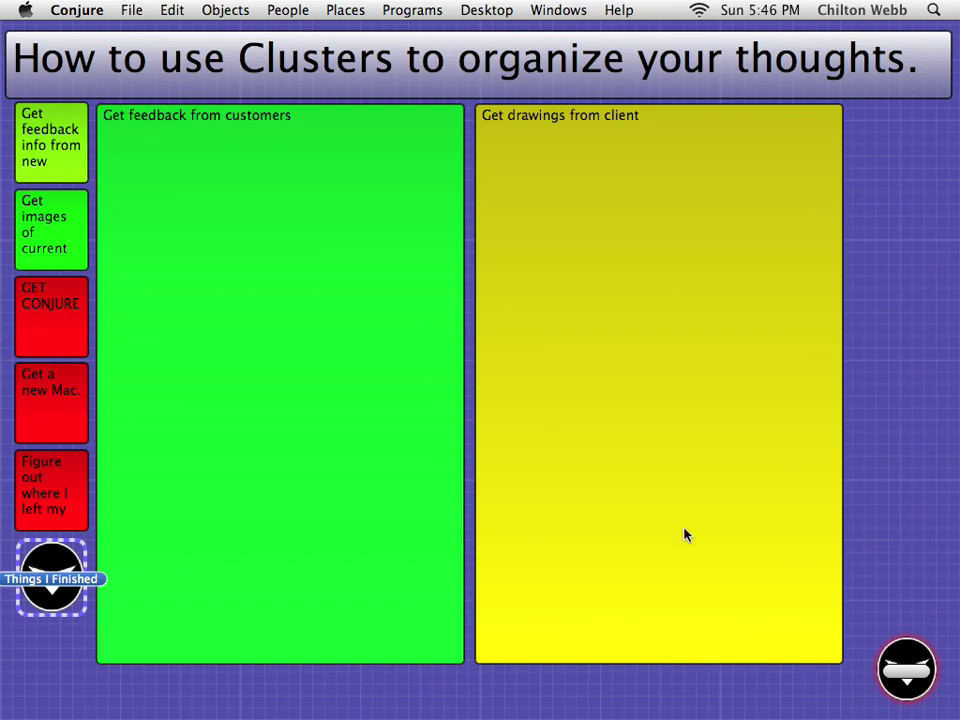
# Transfer the "Get drawings from client" and "Get feedback from customers" notes from the main cluster into "Things I Finished".
pyautogui.moveTo(686, 535); pyautogui.dragTo(908, 664)
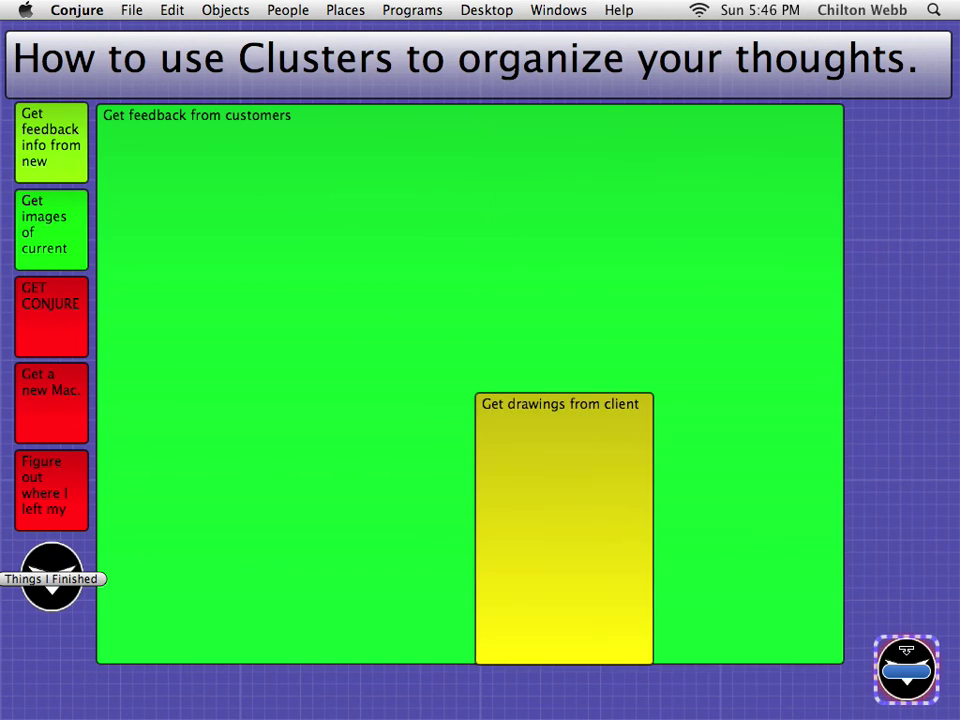
pyautogui.moveTo(748, 519); pyautogui.dragTo(905, 670)
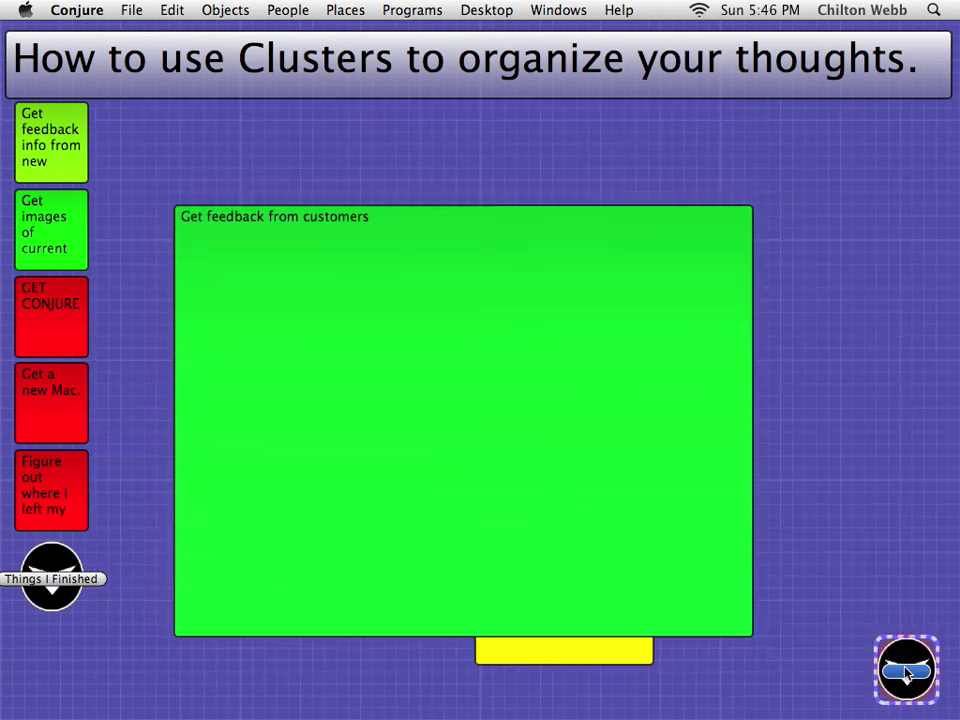
pyautogui.moveTo(703, 490); pyautogui.dragTo(50, 578)
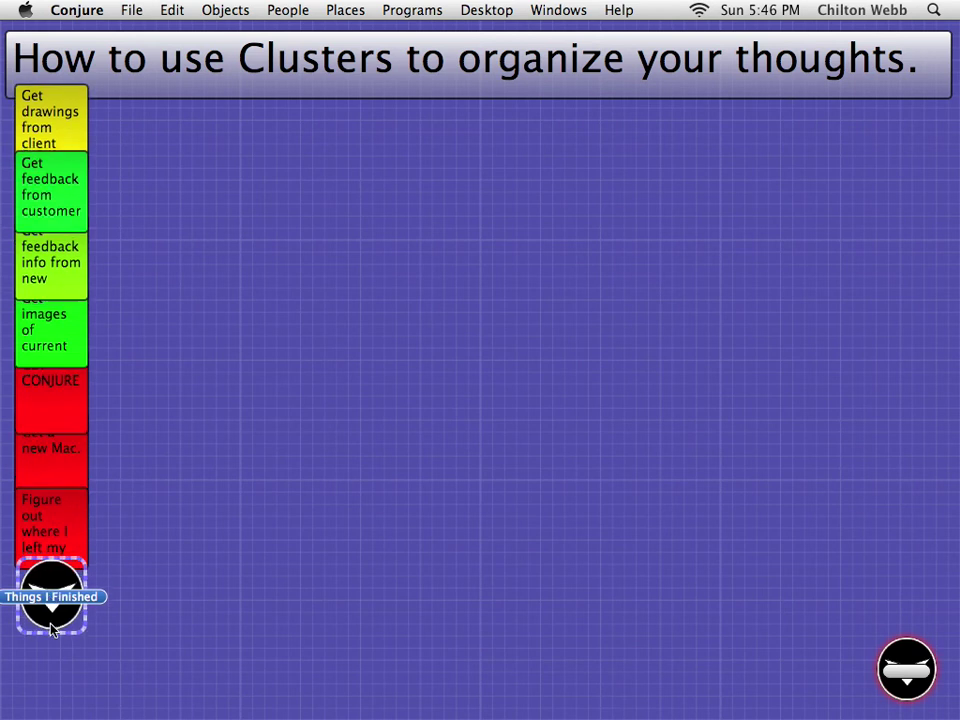
# Move "Things I Finished" slightly inward from the desktop's left edge and set its display style to Horizontal Line.
pyautogui.moveTo(47, 680); pyautogui.dragTo(156, 611)
pyautogui.press('super+i')
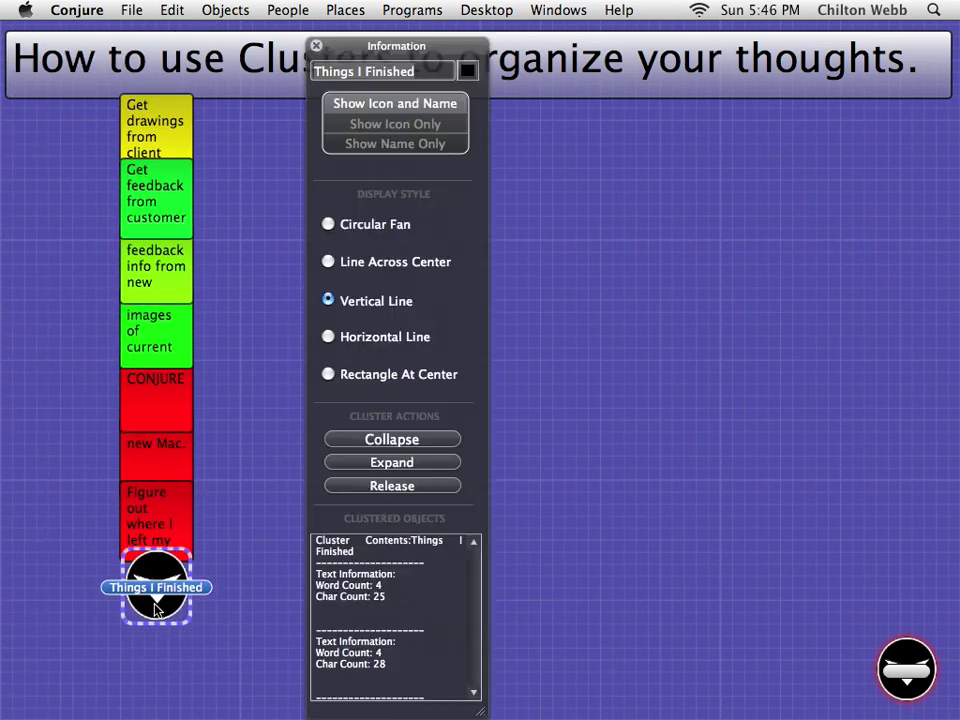
pyautogui.click(384, 337)
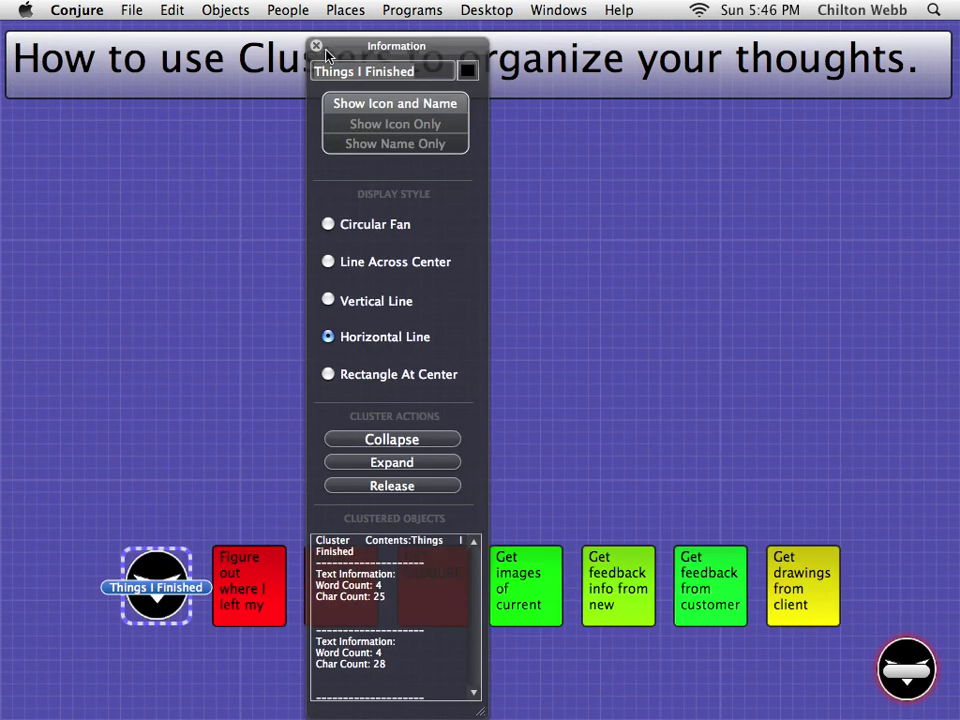
pyautogui.click(316, 45)
# Move "Things I Finished" to the desktop's upper left below the title and make its icon taller, leaving the cluster collapsed.
pyautogui.moveTo(168, 574); pyautogui.dragTo(80, 148)
pyautogui.click(80, 148)
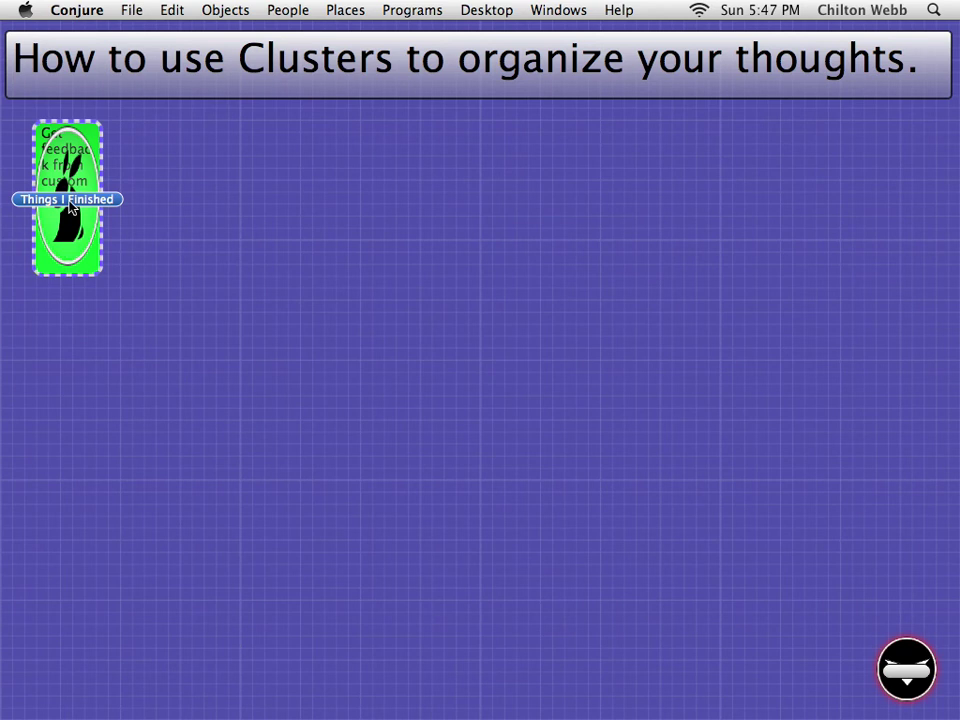
pyautogui.click(64, 222)
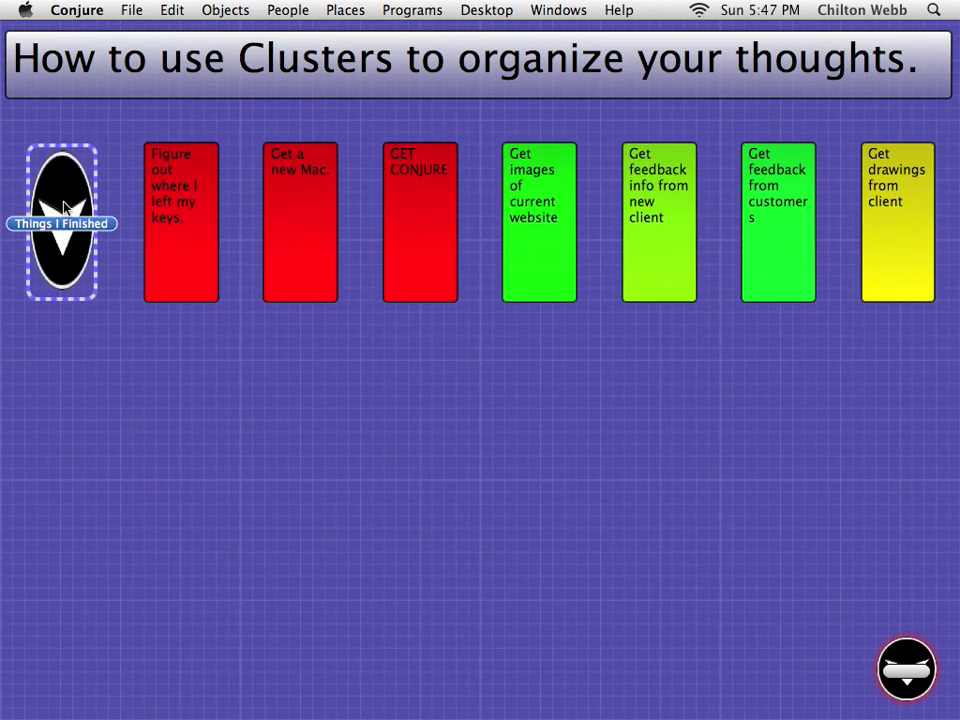
pyautogui.click(63, 207)
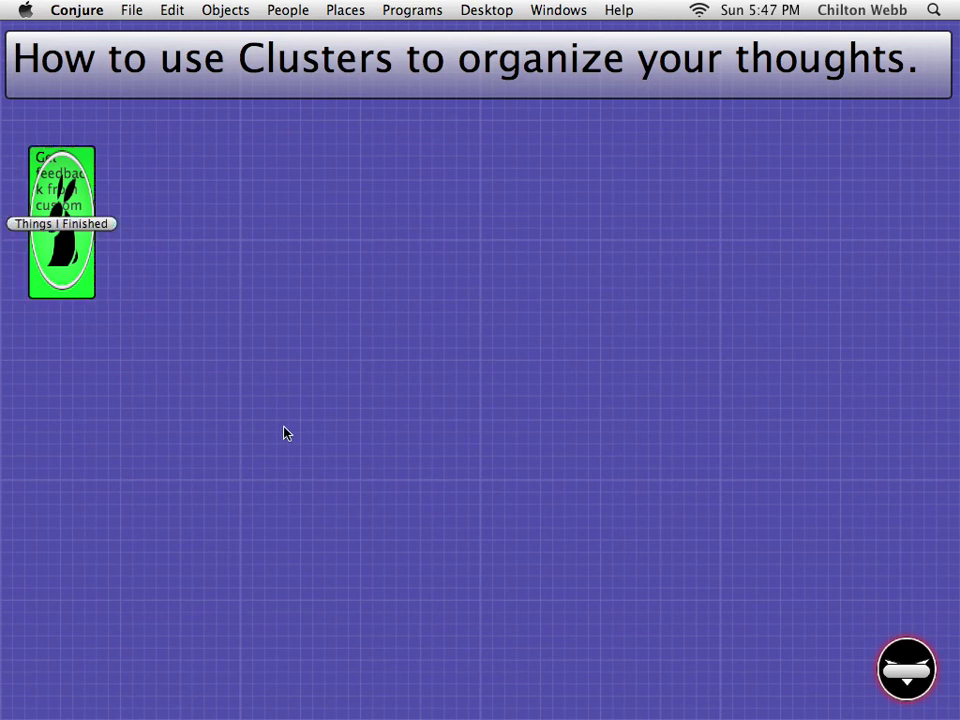
# Move the unnamed main cluster to the desktop's centre, check its contents, and delete it.
pyautogui.click(913, 671)
pyautogui.moveTo(913, 671); pyautogui.dragTo(517, 385)
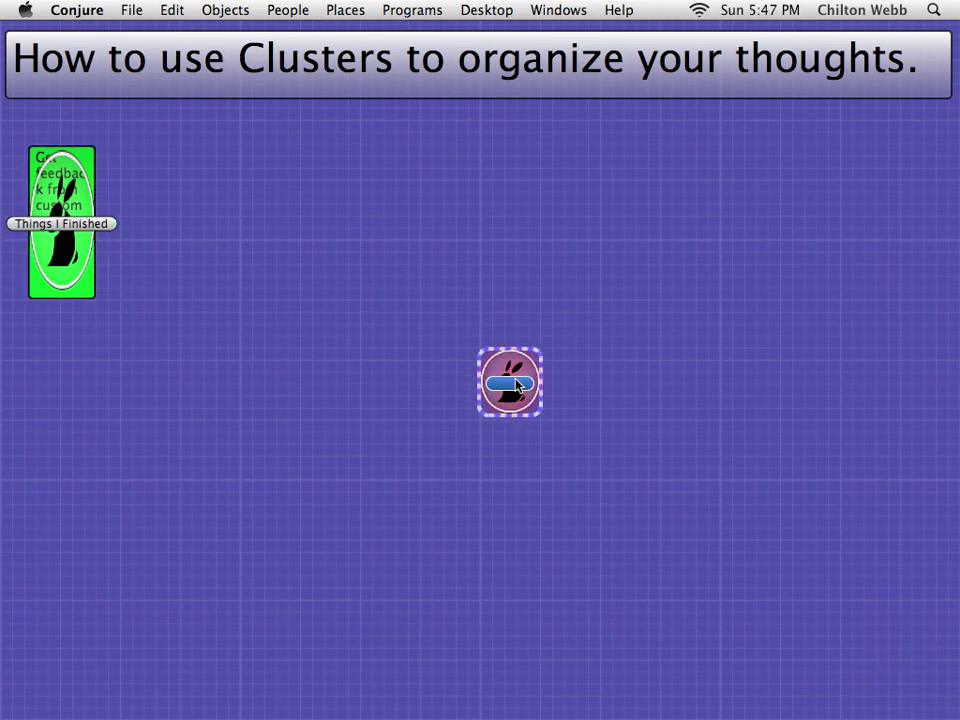
pyautogui.press('super+i')
pyautogui.moveTo(399, 568); pyautogui.dragTo(344, 484)
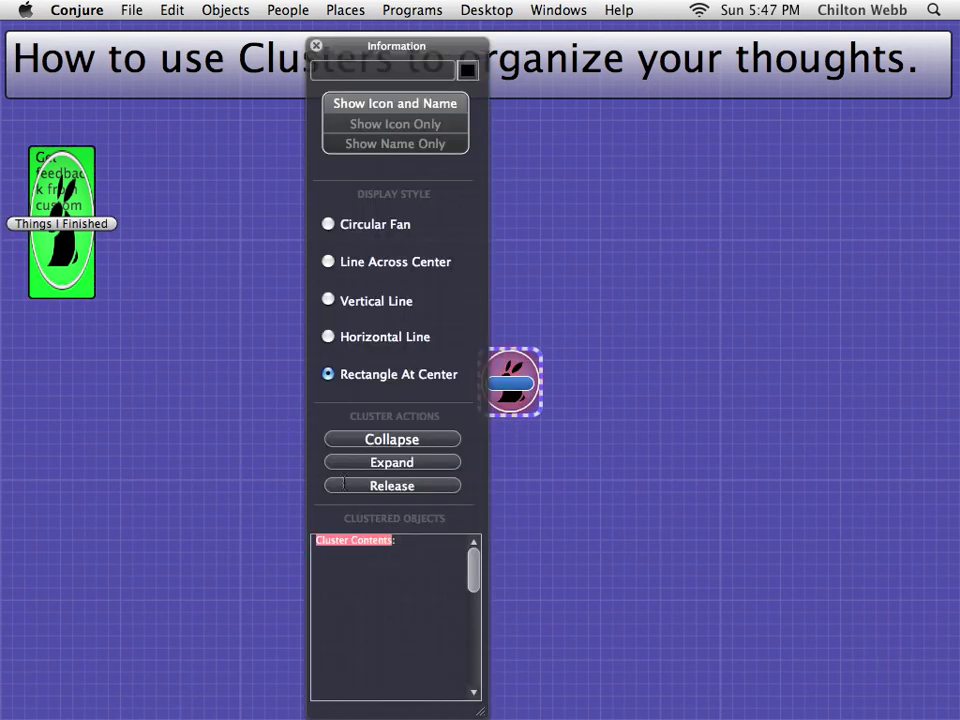
pyautogui.click(420, 565)
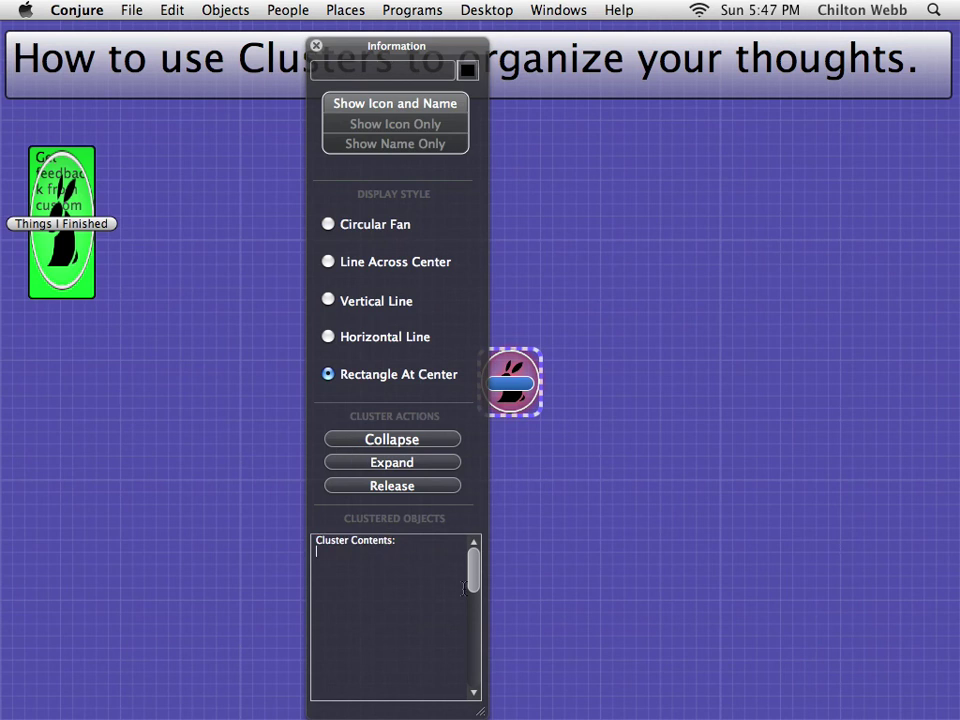
pyautogui.click(316, 47)
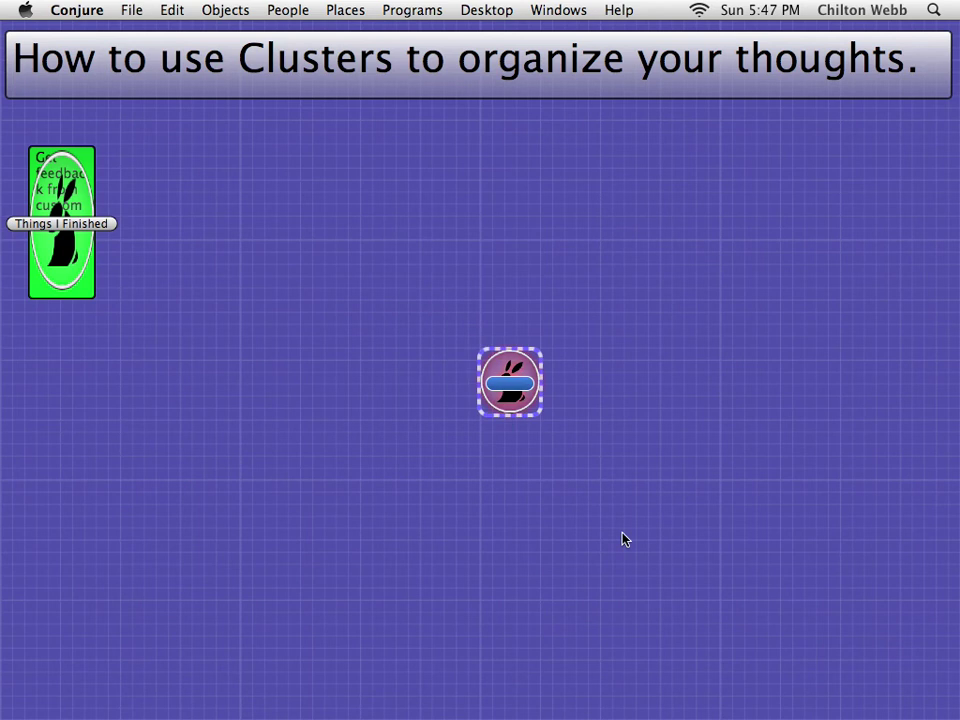
pyautogui.press('Delete')
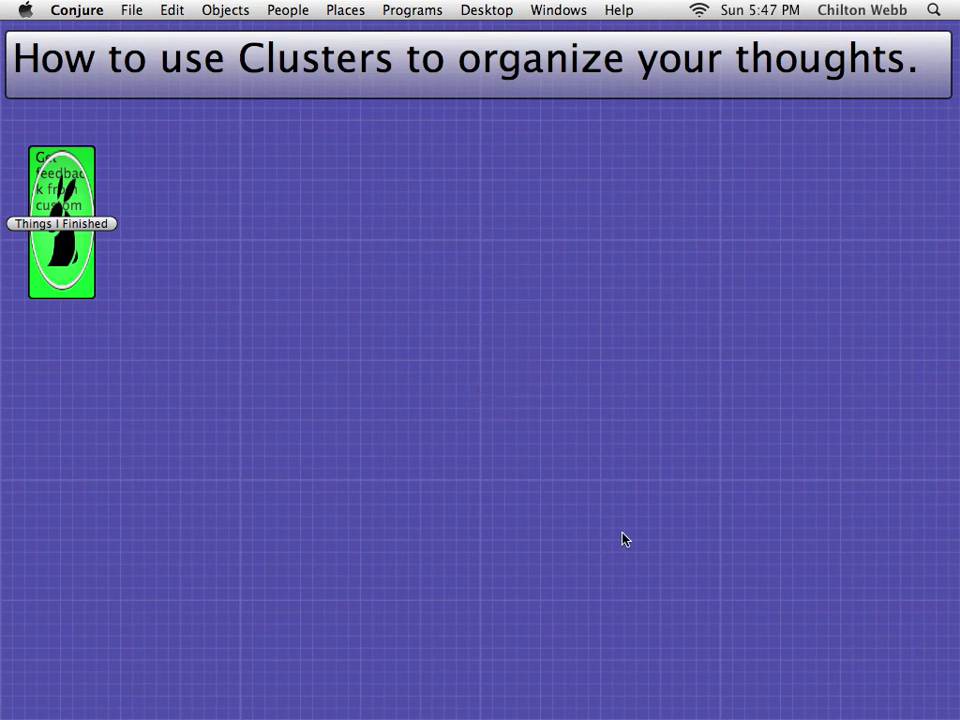